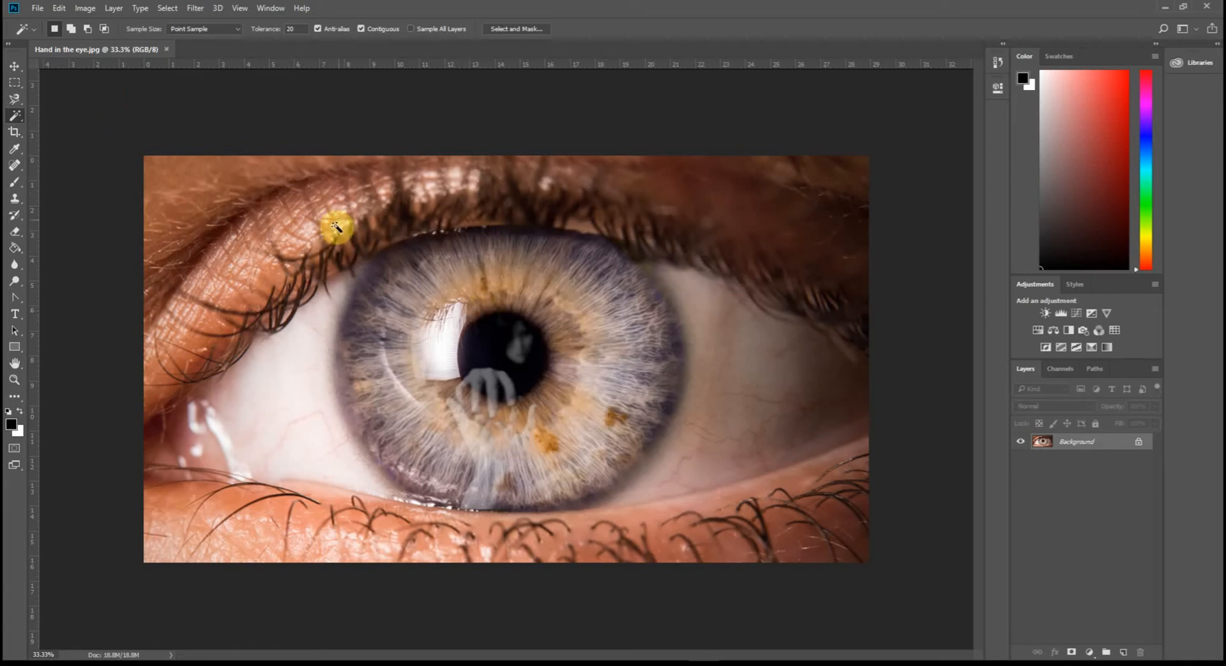
Close the open Hand in the eye.jpg image and start setting up a new document
{"action": "left_click", "coordinate": [168, 48]}
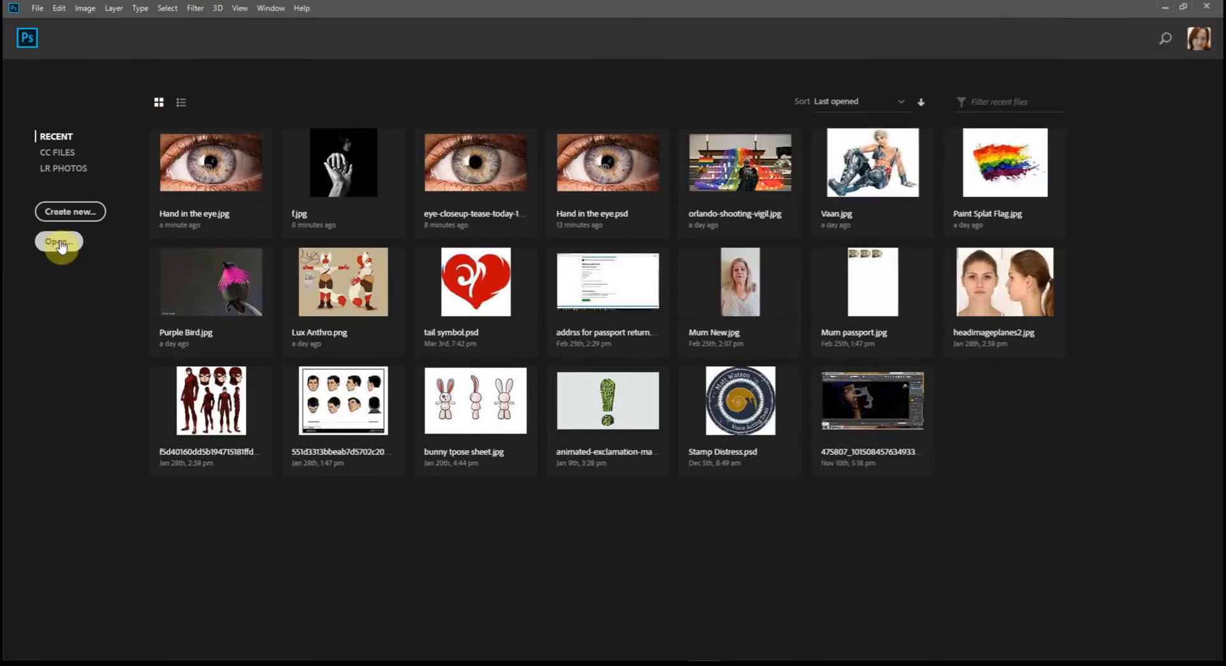
{"action": "left_click", "coordinate": [74, 215]}
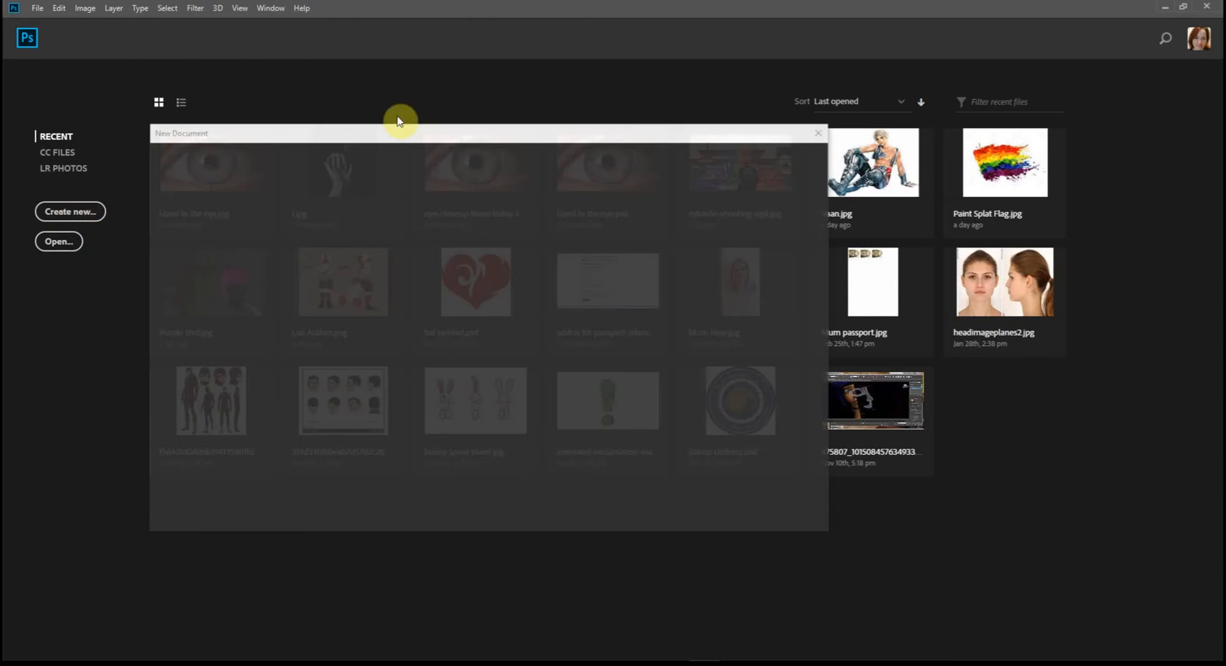
{"action": "left_click_drag", "start_coordinate": [364, 132], "coordinate": [364, 104]}
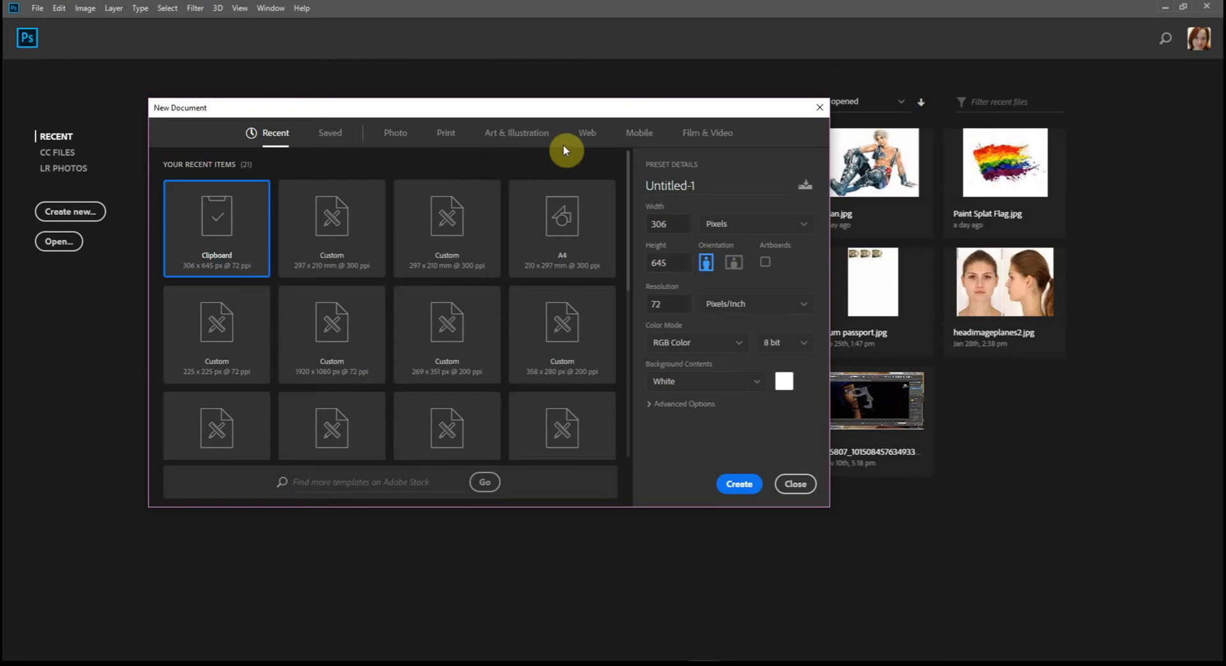
Look through the Web, Art & Illustration, Print and Photo document presets
{"action": "left_click", "coordinate": [588, 136]}
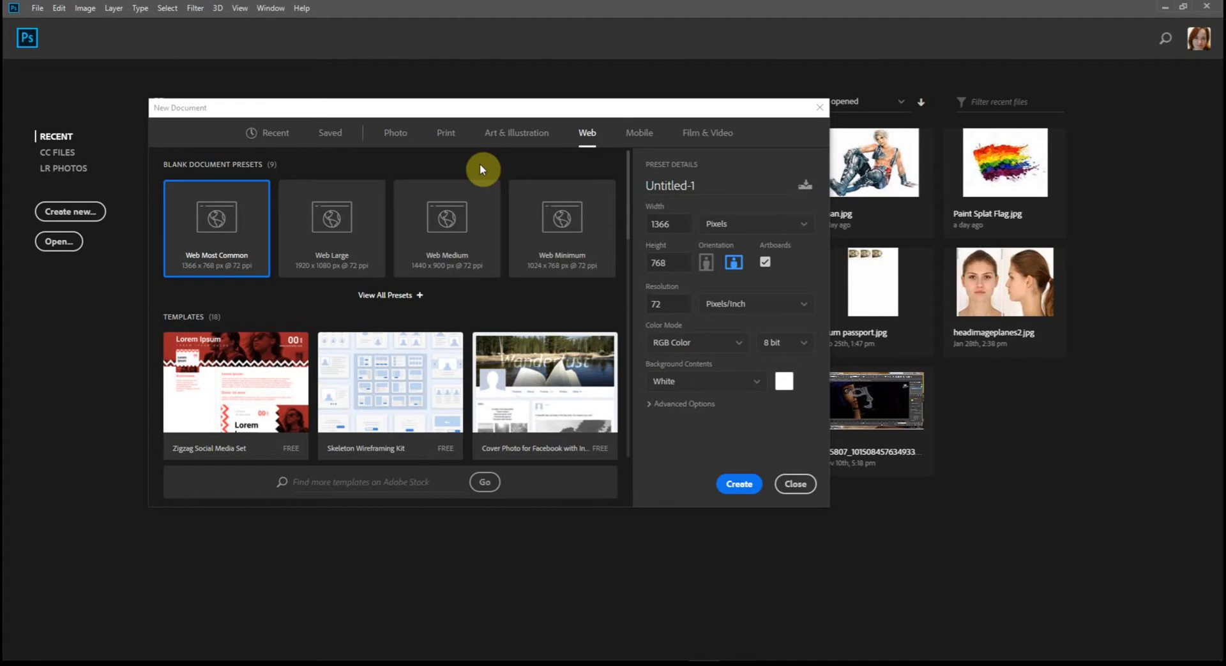
{"action": "left_click", "coordinate": [535, 134]}
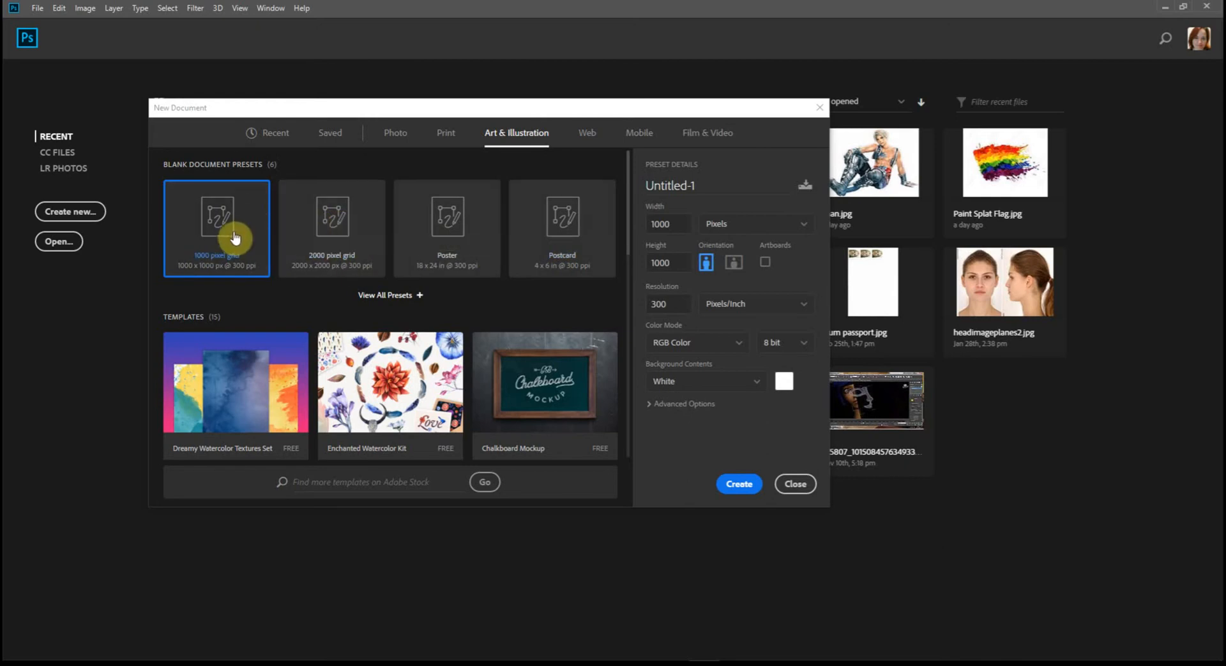
{"action": "left_click", "coordinate": [445, 134]}
{"action": "left_click", "coordinate": [391, 134]}
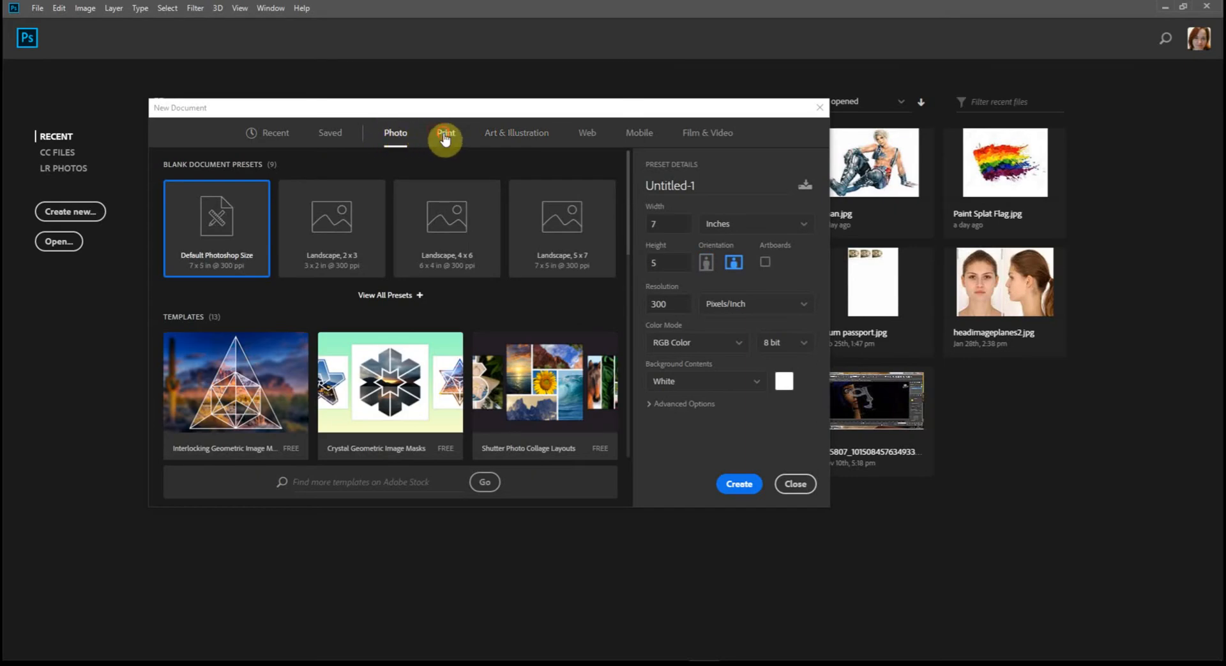
Choose the A4 print preset for the new document and set it to landscape orientation
{"action": "left_click", "coordinate": [445, 135]}
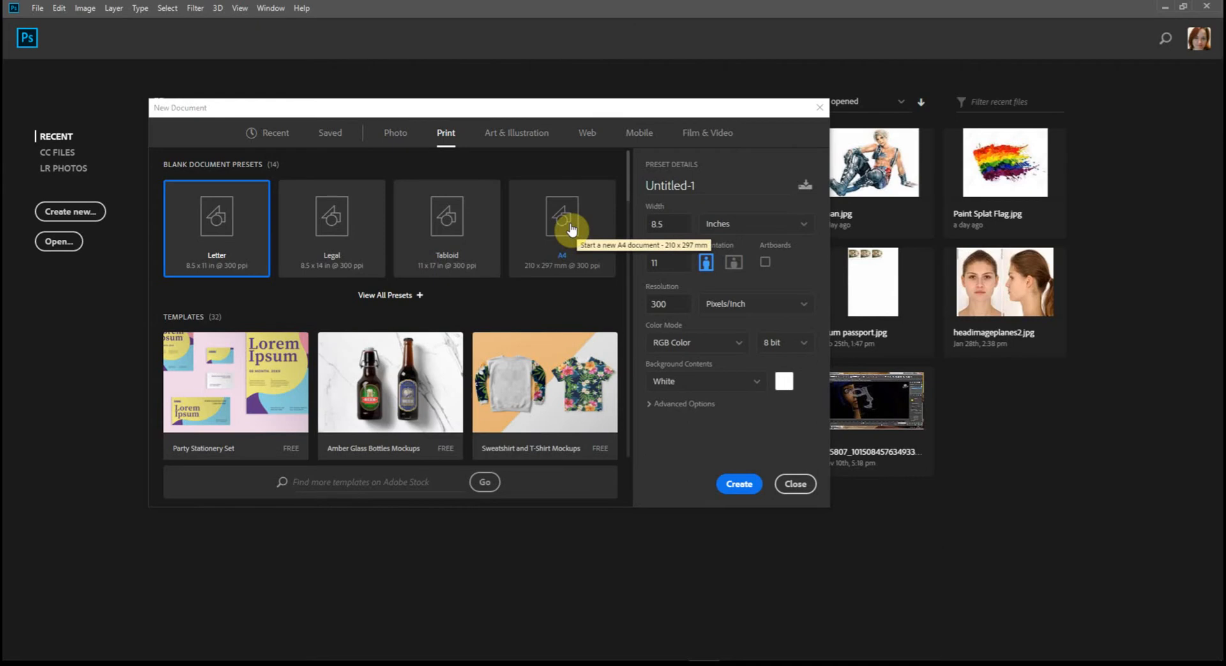
{"action": "left_click", "coordinate": [570, 230]}
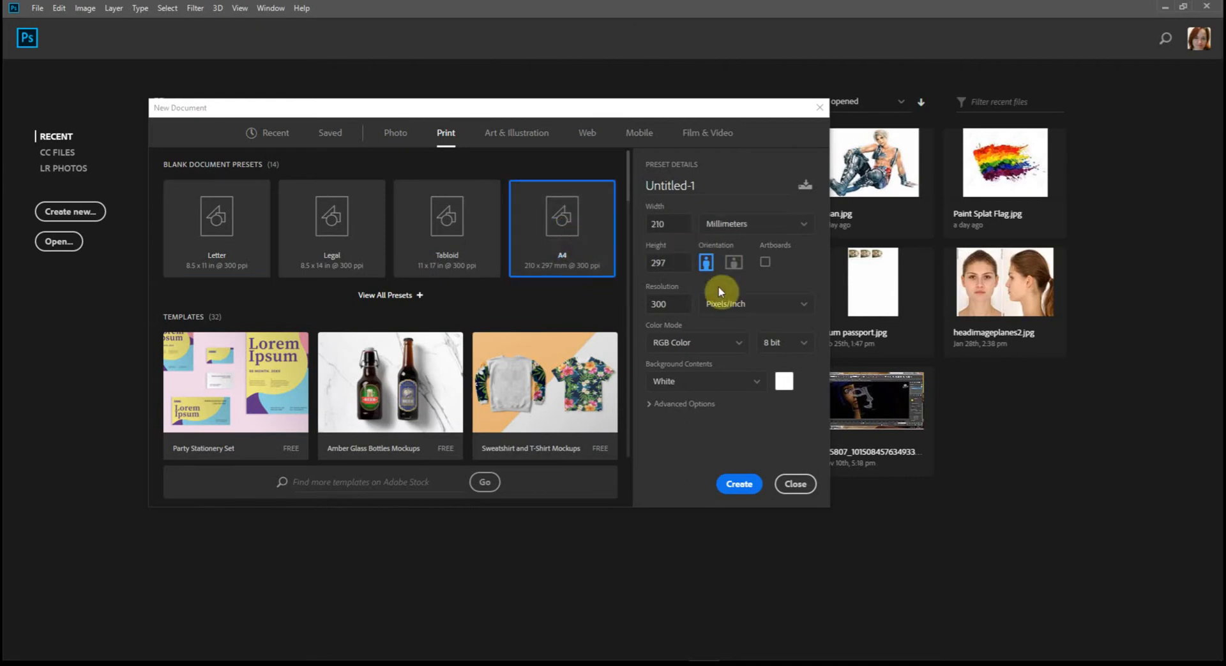
{"action": "left_click", "coordinate": [734, 264]}
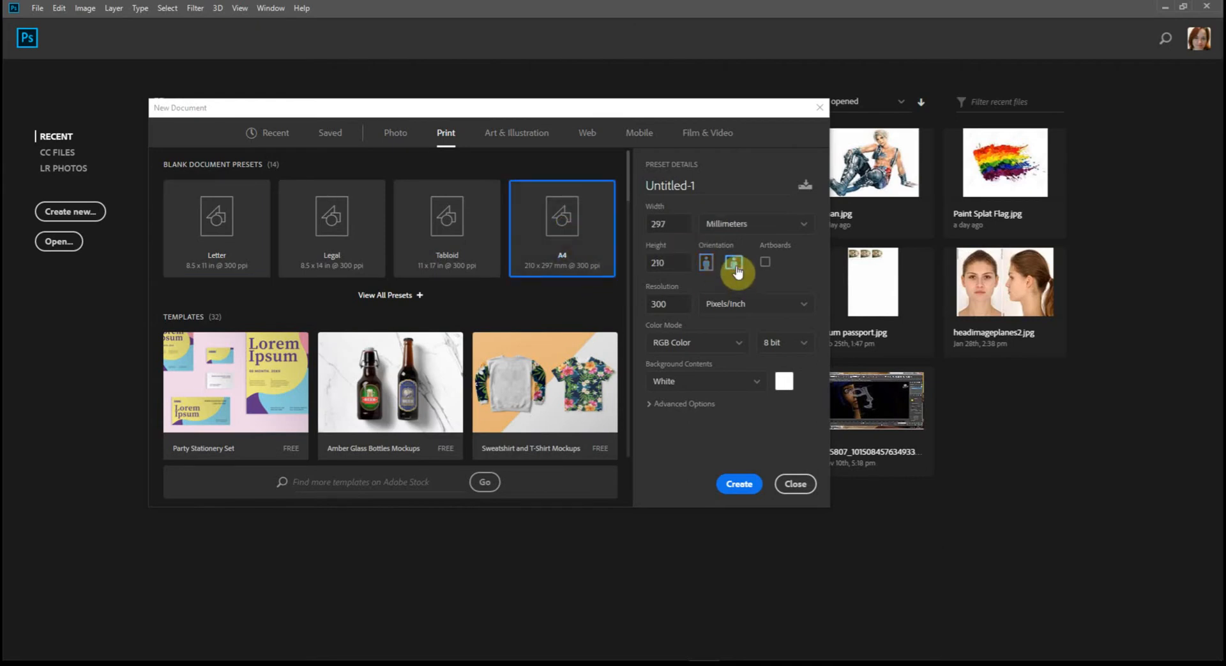
Name the new document "Hand in Eye"
{"action": "left_click", "coordinate": [668, 181]}
{"action": "key", "text": "BackSpace"}
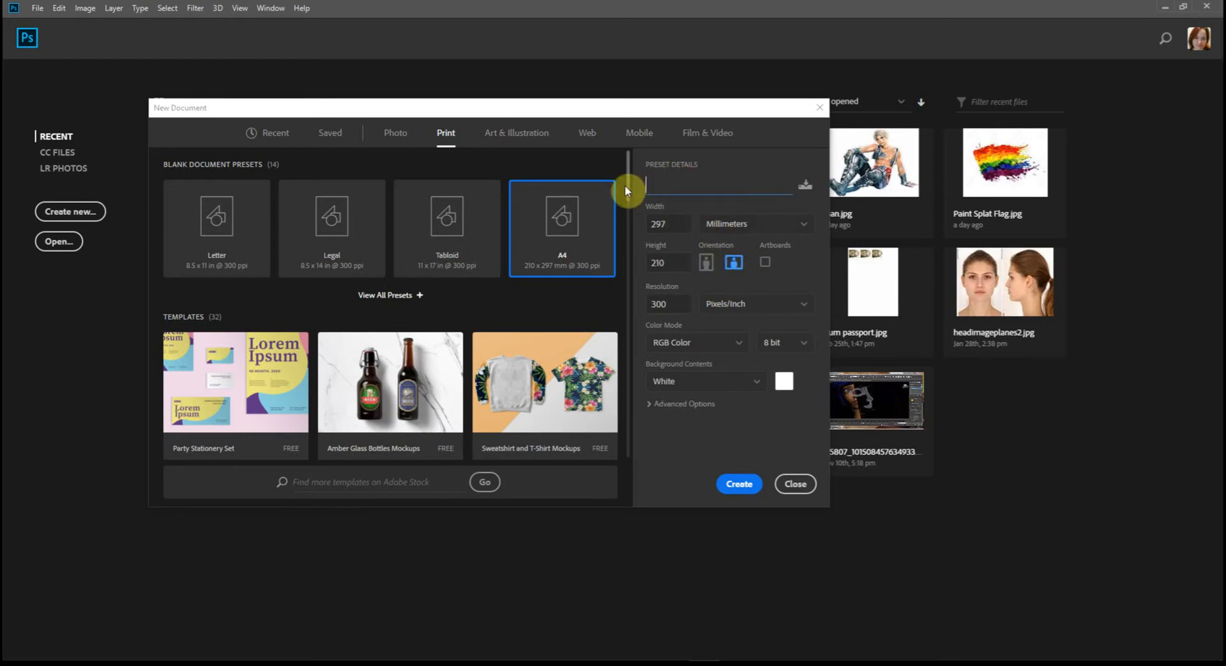
{"action": "type", "text": "Hand in Eye"}
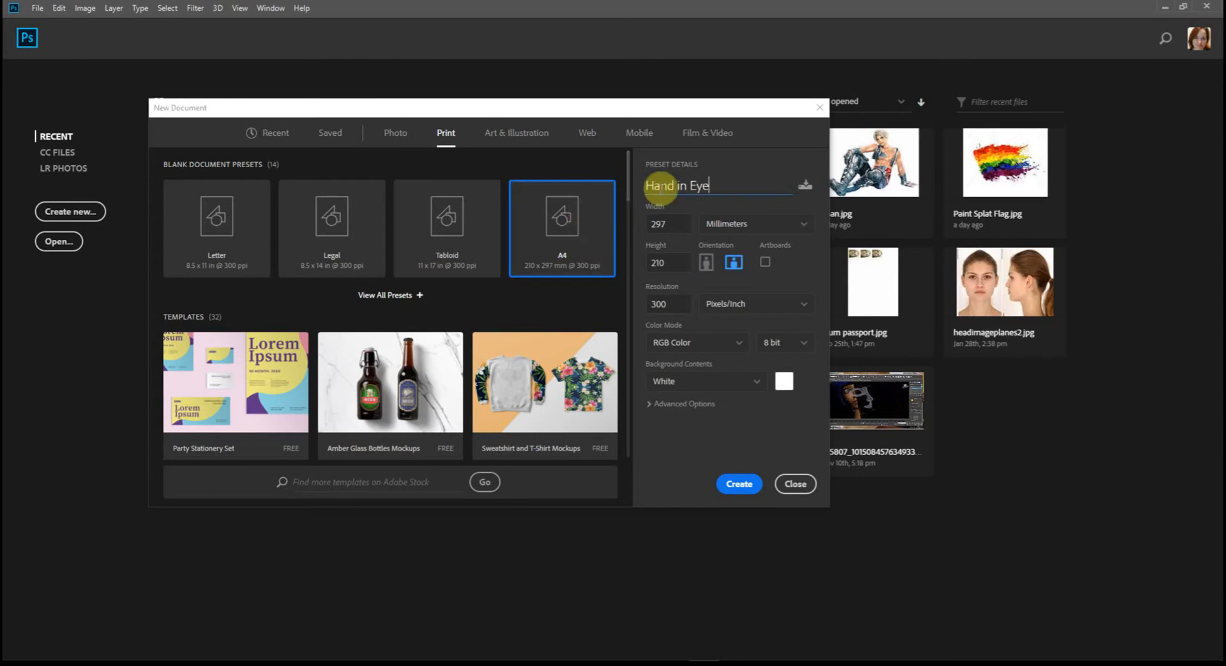
{"action": "left_click_drag", "start_coordinate": [738, 182], "coordinate": [645, 187]}
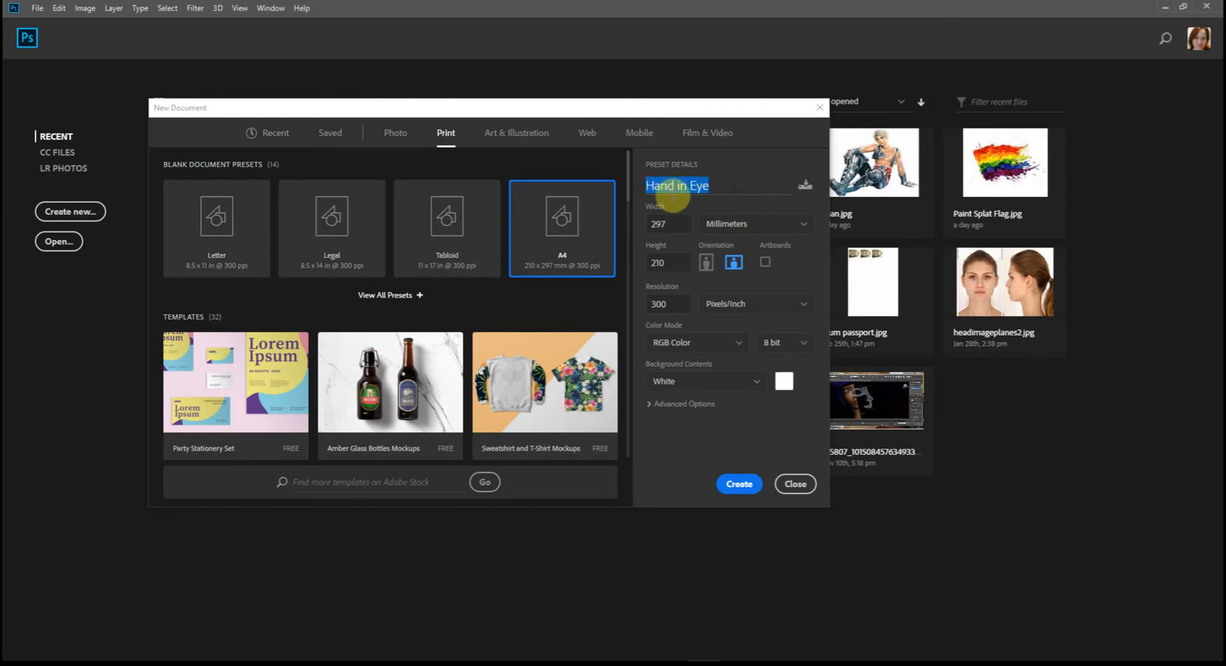
{"action": "left_click", "coordinate": [705, 190]}
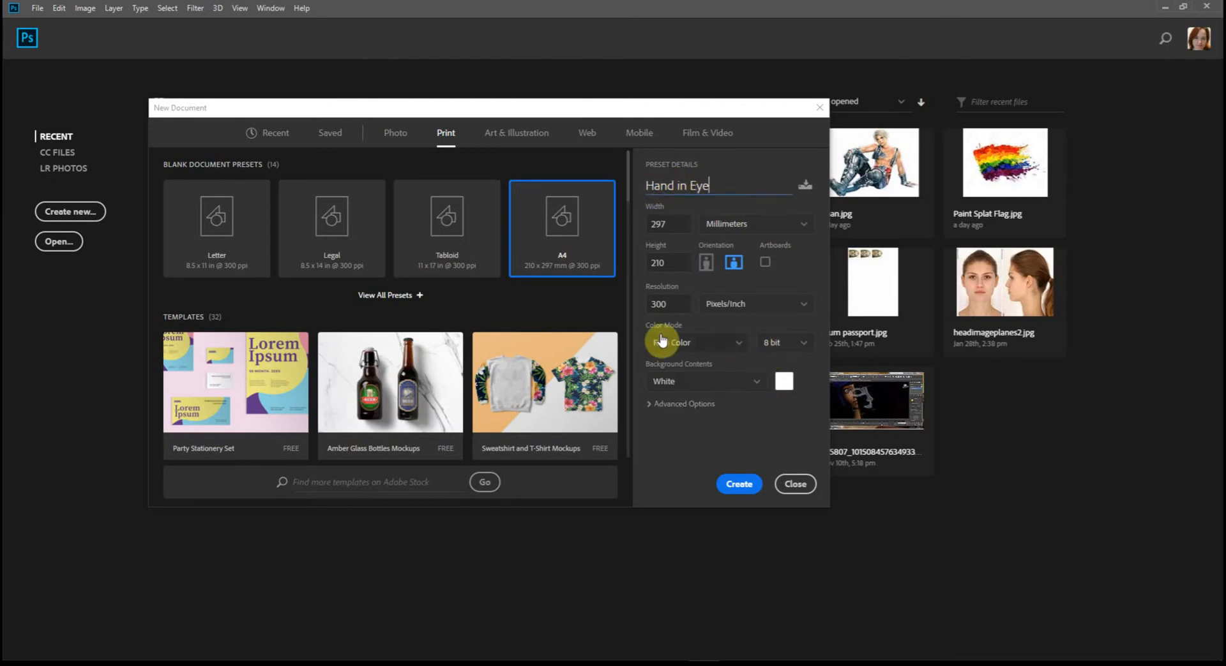
{"action": "double_click", "coordinate": [679, 307]}
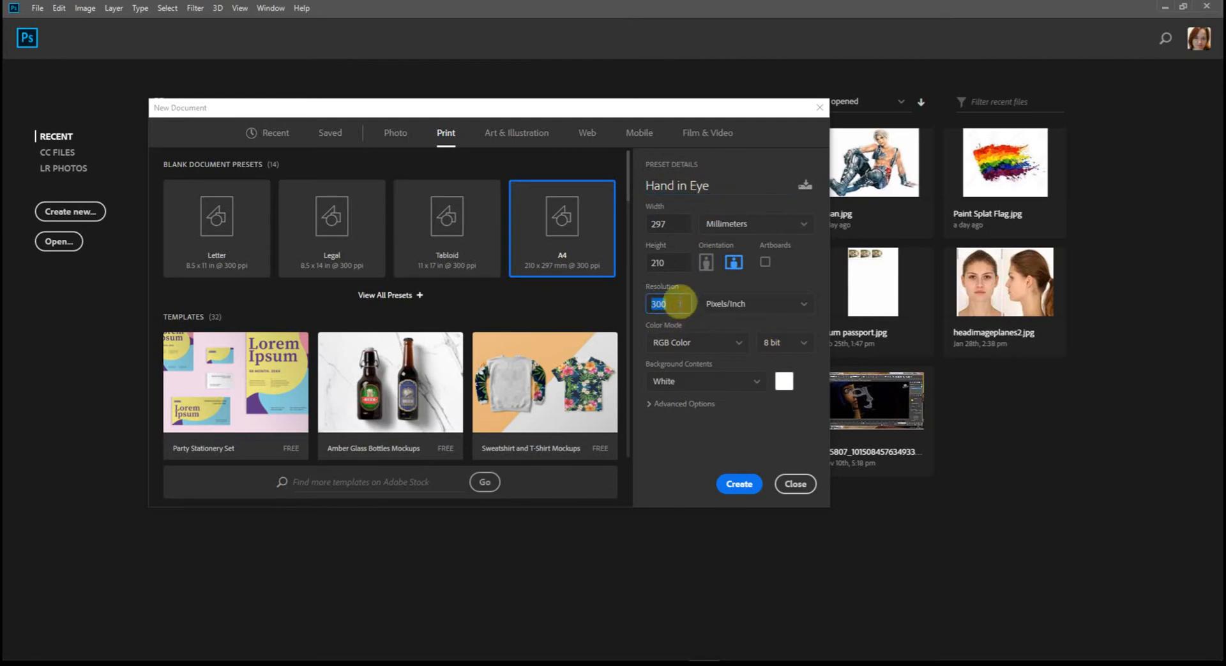
{"action": "left_click", "coordinate": [800, 275]}
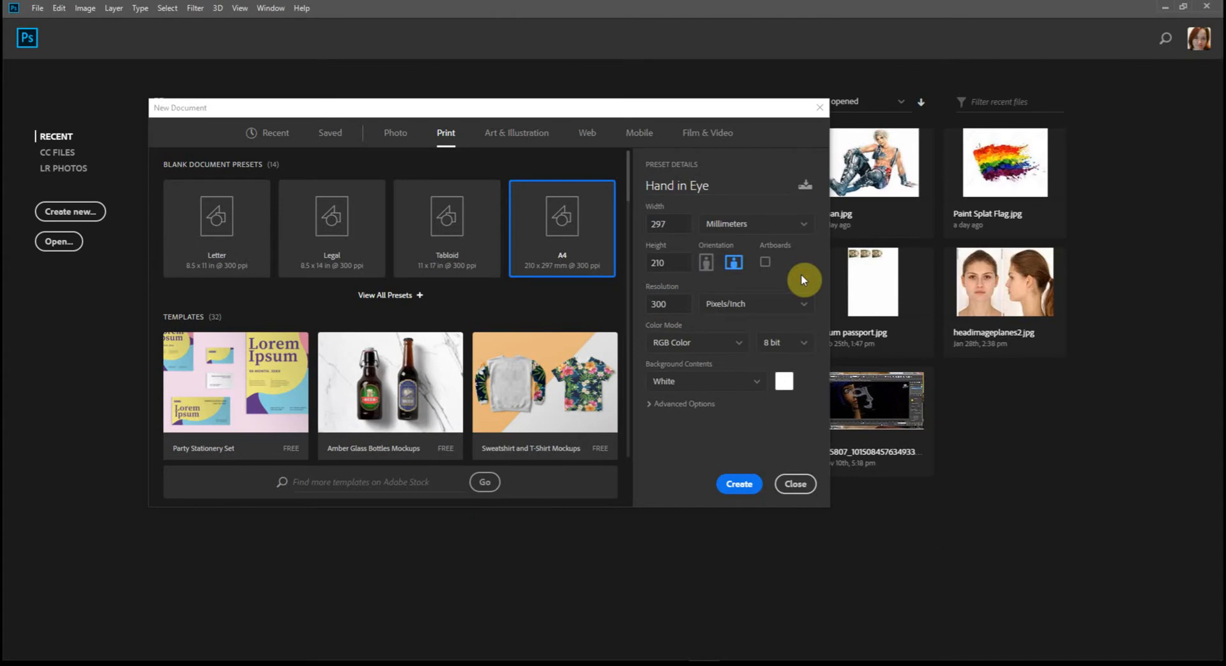
{"action": "left_click_drag", "start_coordinate": [654, 304], "coordinate": [651, 304]}
{"action": "left_click", "coordinate": [677, 309]}
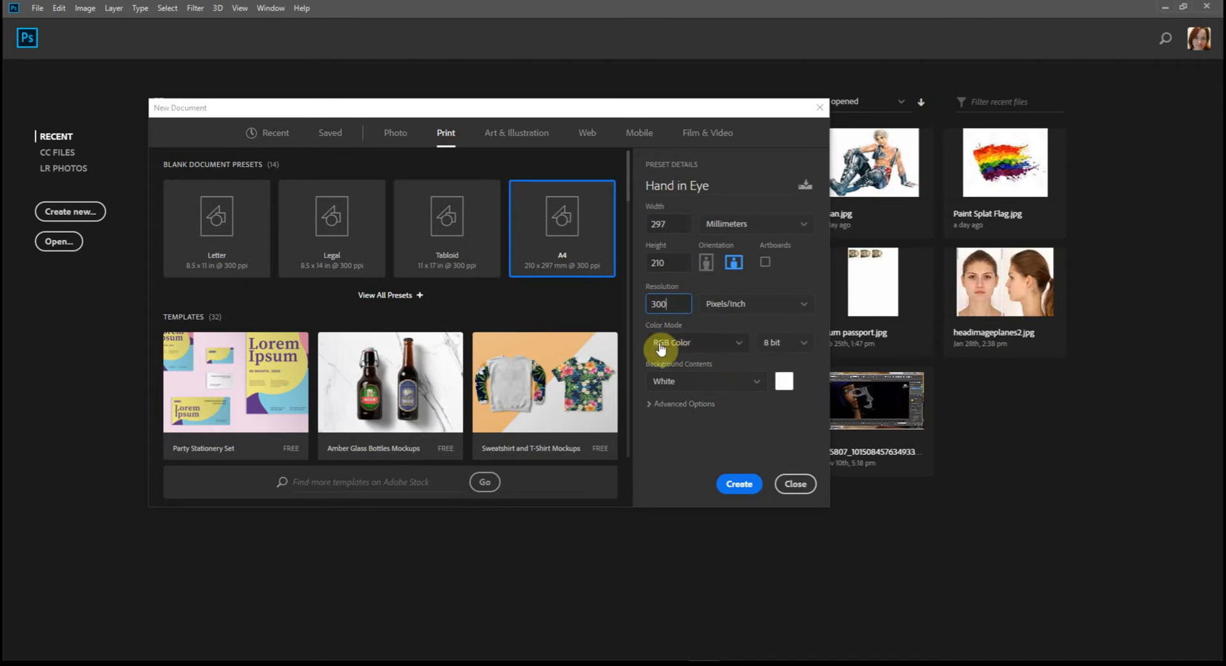
Set the color mode to CMYK Color with 16 bit depth and create the document
{"action": "left_click", "coordinate": [708, 348]}
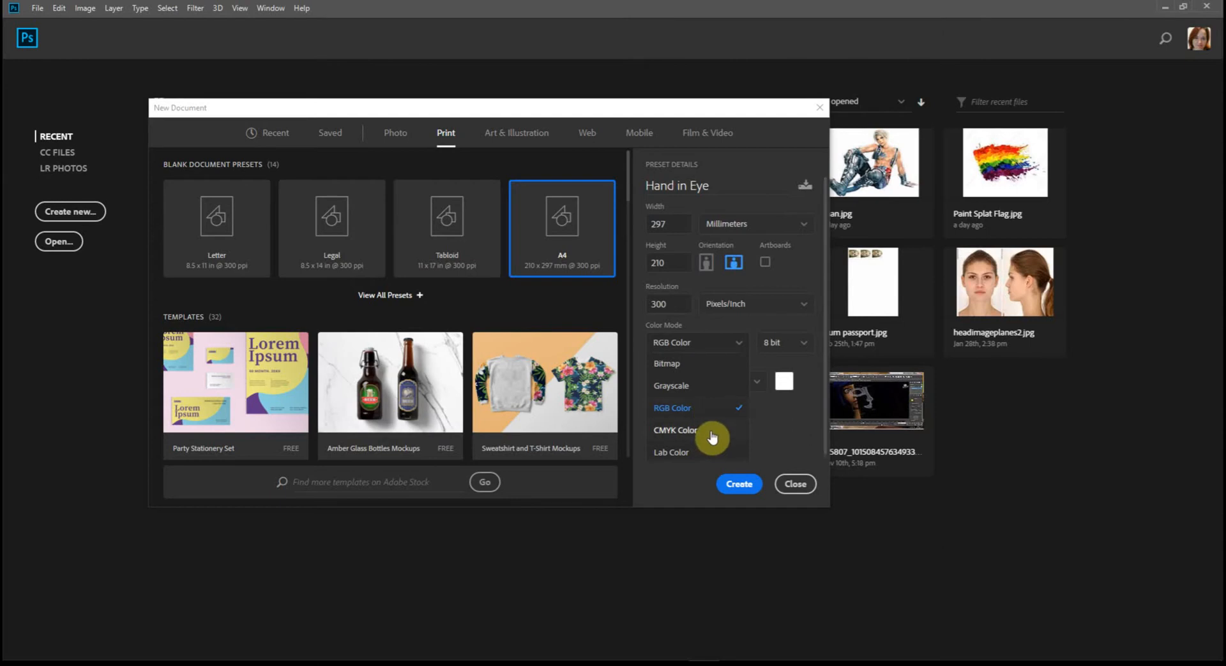
{"action": "left_click", "coordinate": [676, 430]}
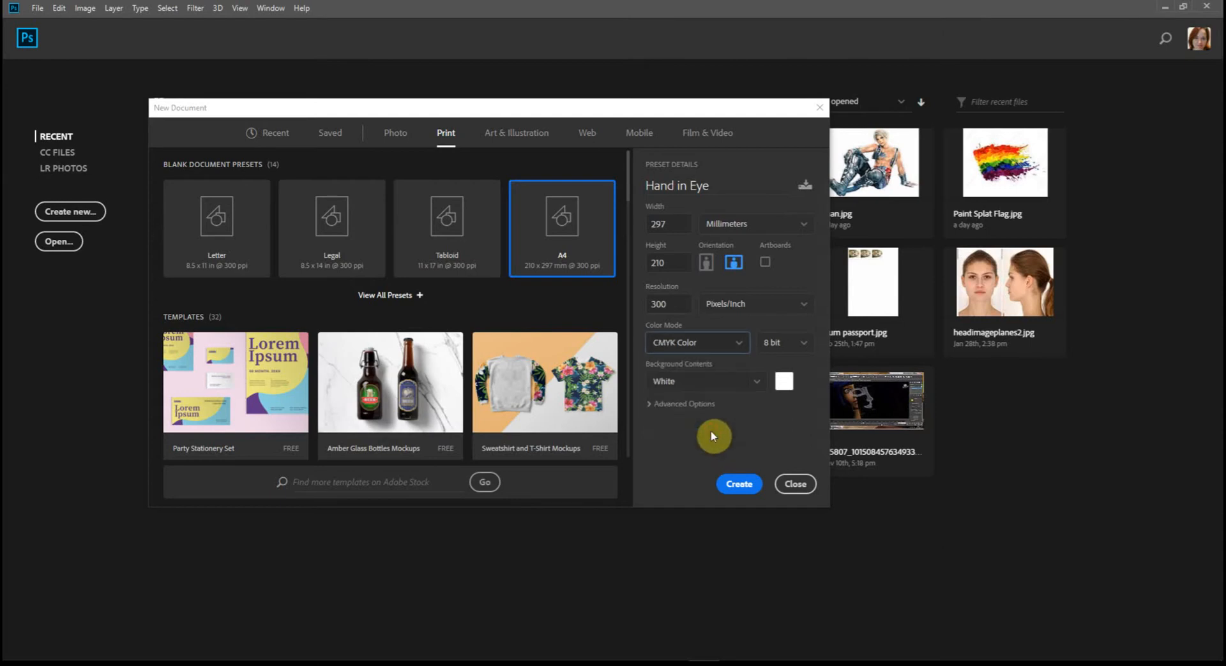
{"action": "left_click", "coordinate": [798, 347]}
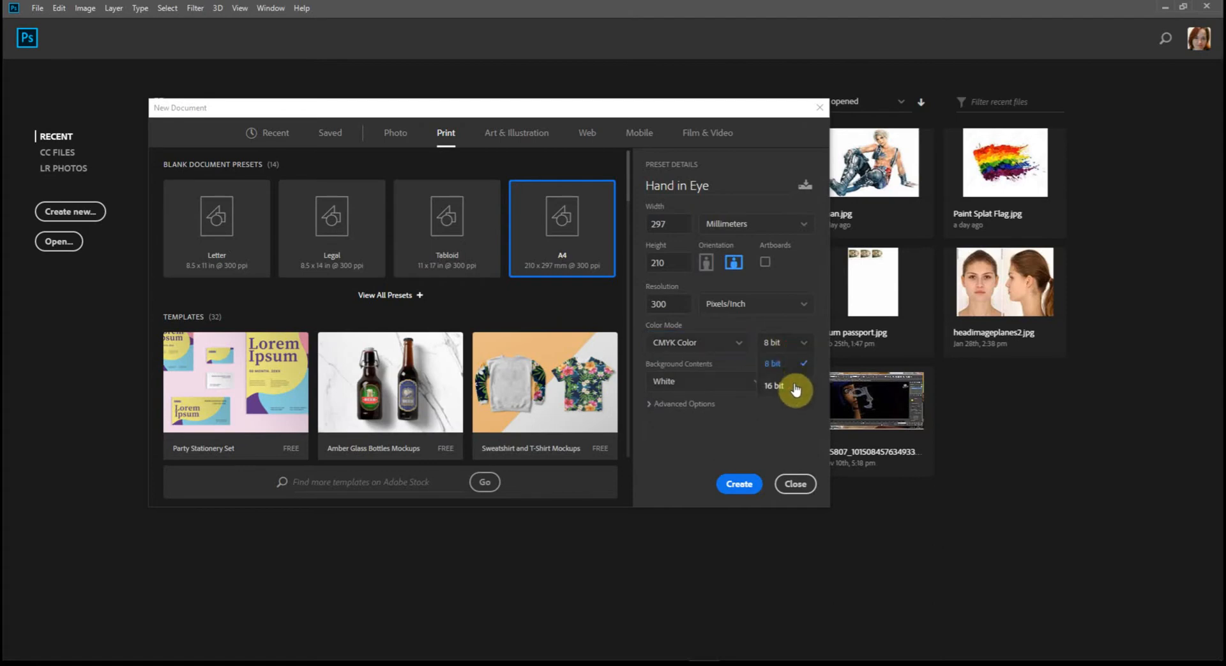
{"action": "left_click", "coordinate": [794, 384]}
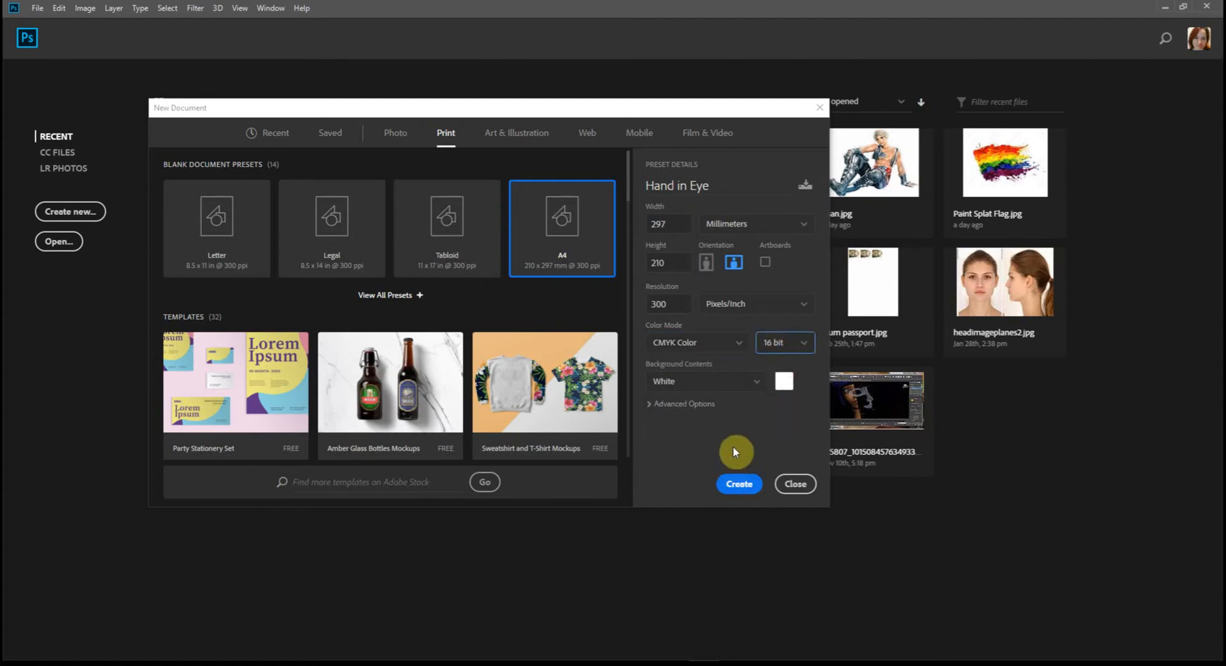
{"action": "left_click", "coordinate": [738, 486]}
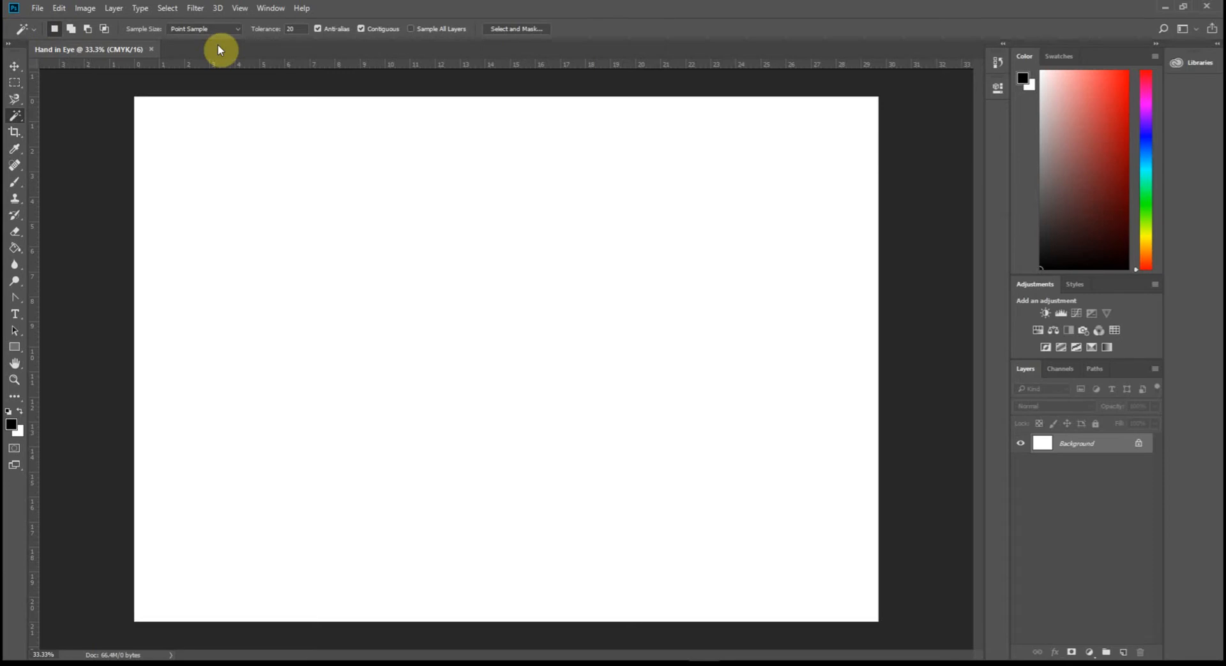
Open the eye-closeup-tease-today photo from the Desktop folder
{"action": "left_click", "coordinate": [37, 8]}
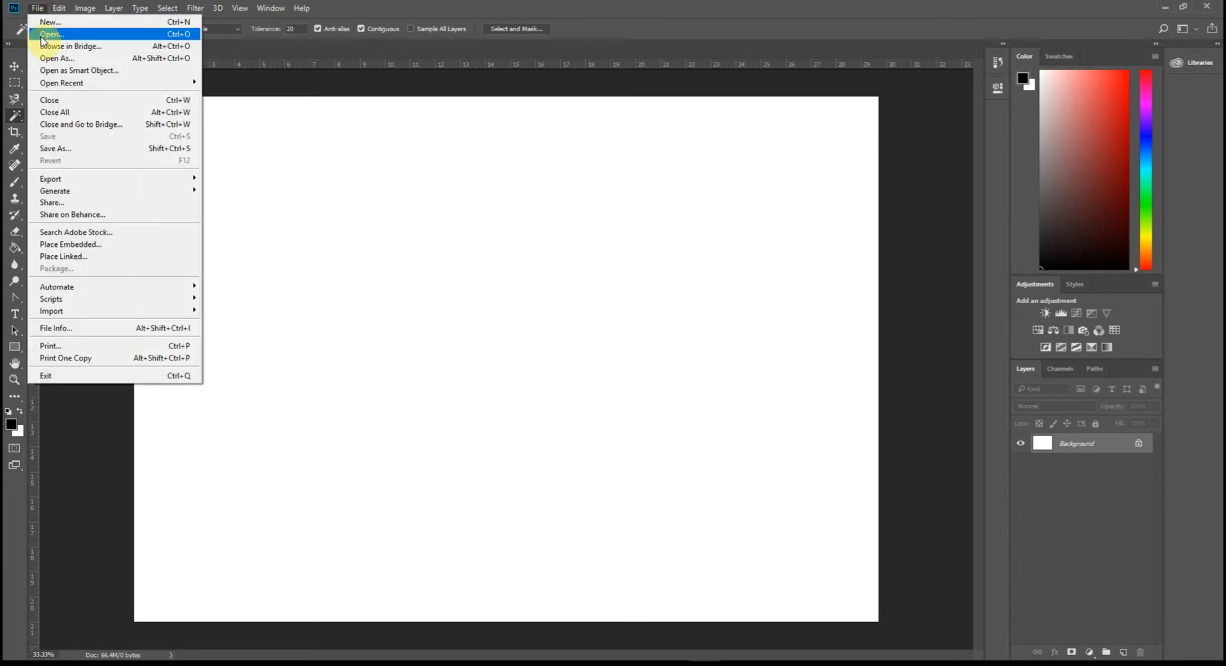
{"action": "left_click", "coordinate": [41, 39]}
{"action": "left_click", "coordinate": [291, 112]}
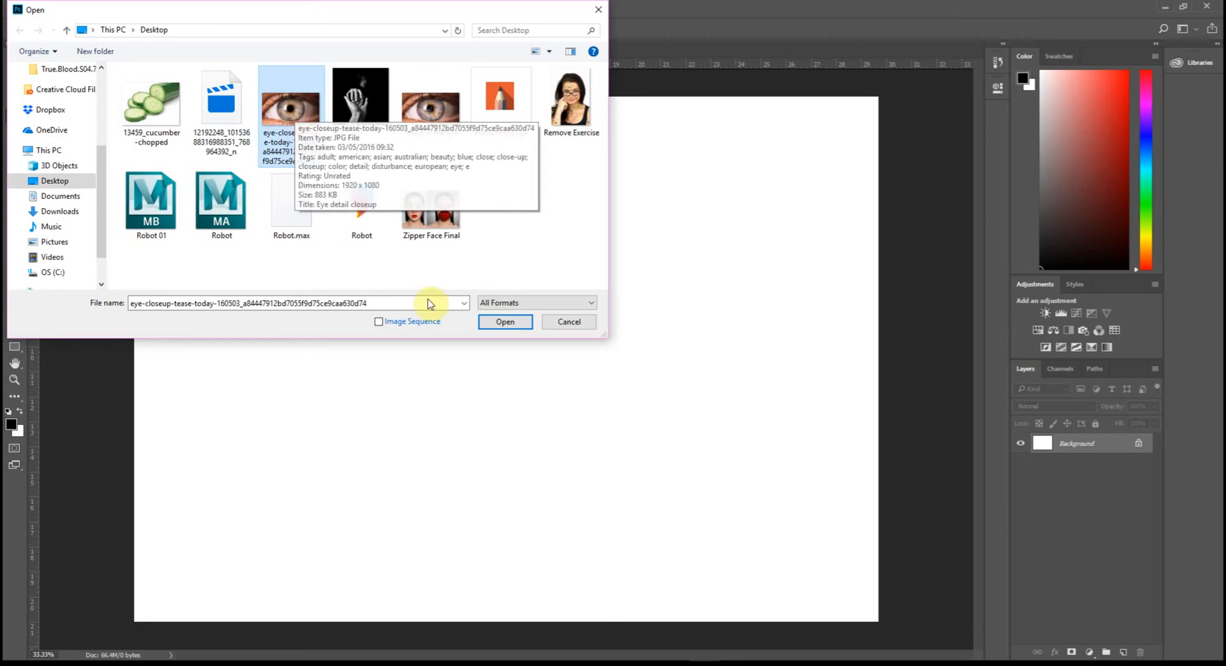
{"action": "left_click", "coordinate": [517, 322]}
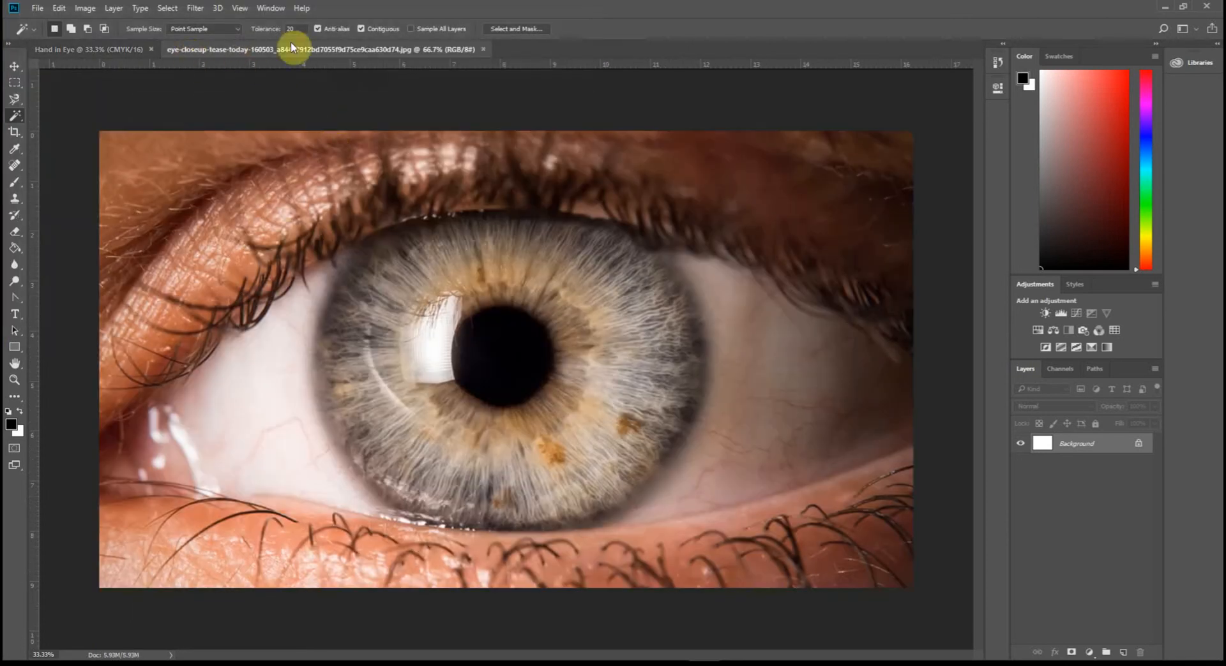
Open the black-and-white hands photo f.jpg from the Desktop folder
{"action": "left_click", "coordinate": [37, 8]}
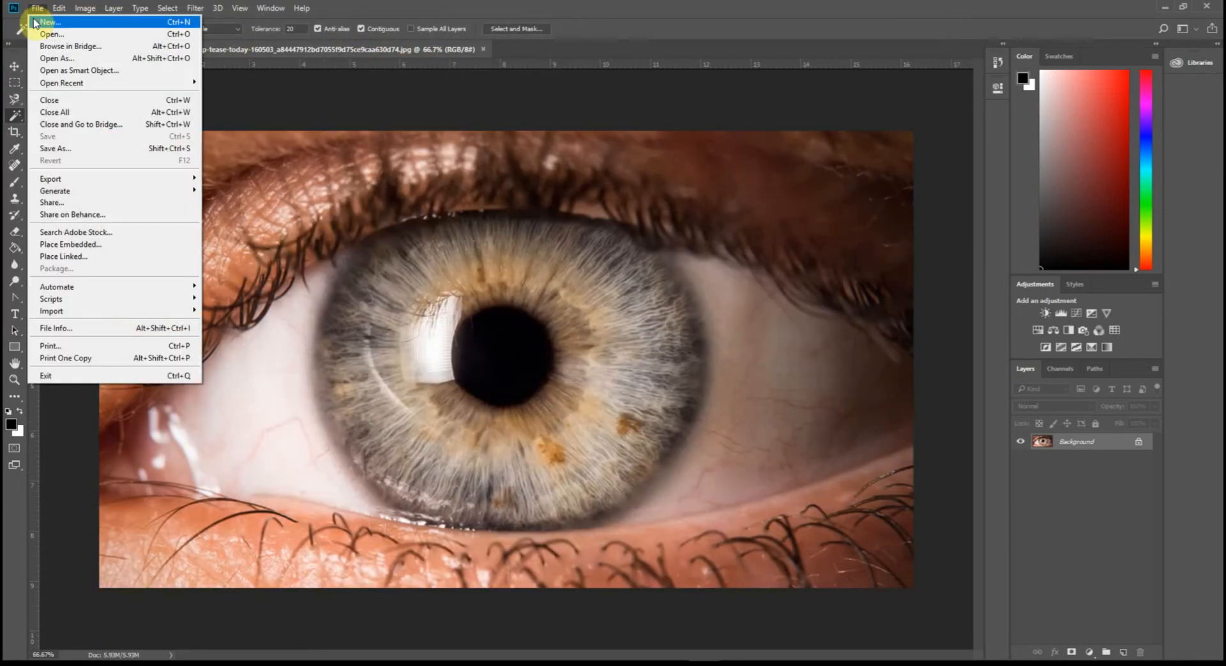
{"action": "left_click", "coordinate": [56, 41]}
{"action": "left_click", "coordinate": [368, 95]}
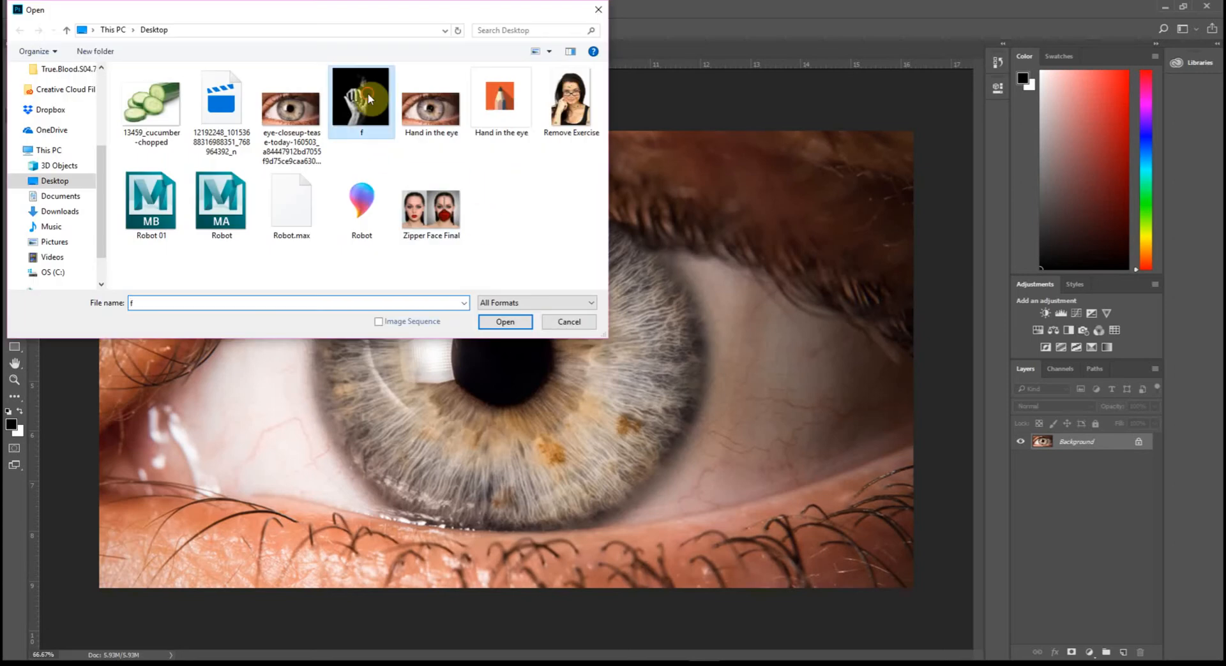
{"action": "left_click", "coordinate": [503, 322]}
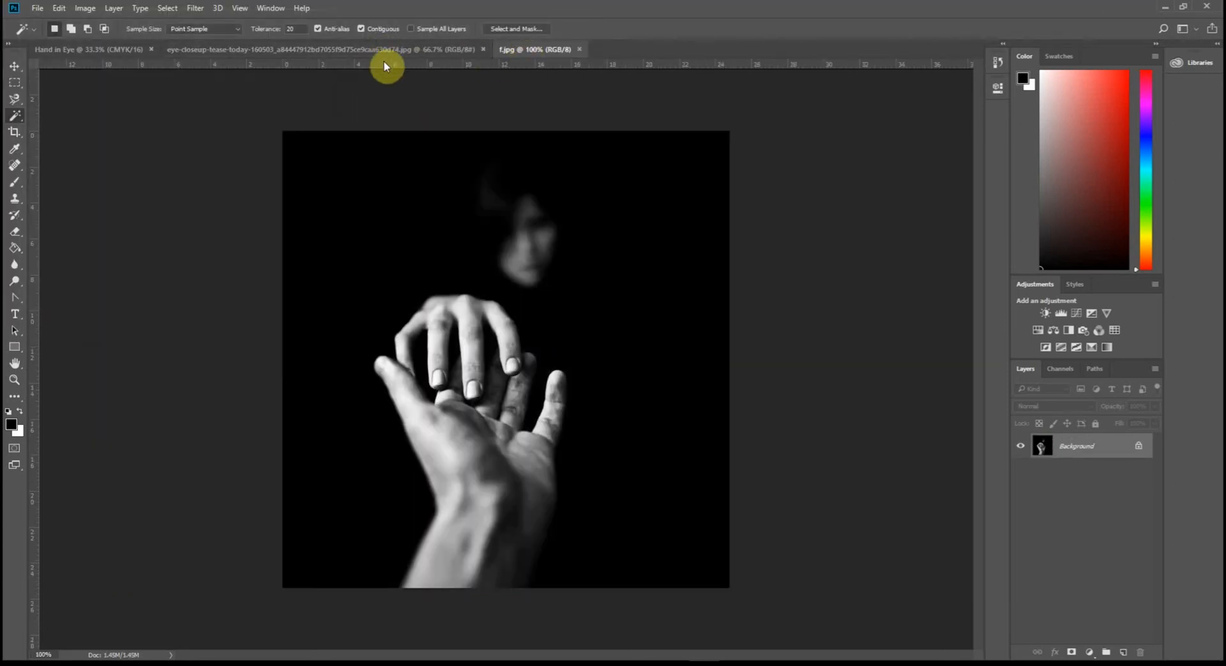
Copy the entire eye close-up photo and paste it into the Hand in Eye document
{"action": "left_click", "coordinate": [83, 49]}
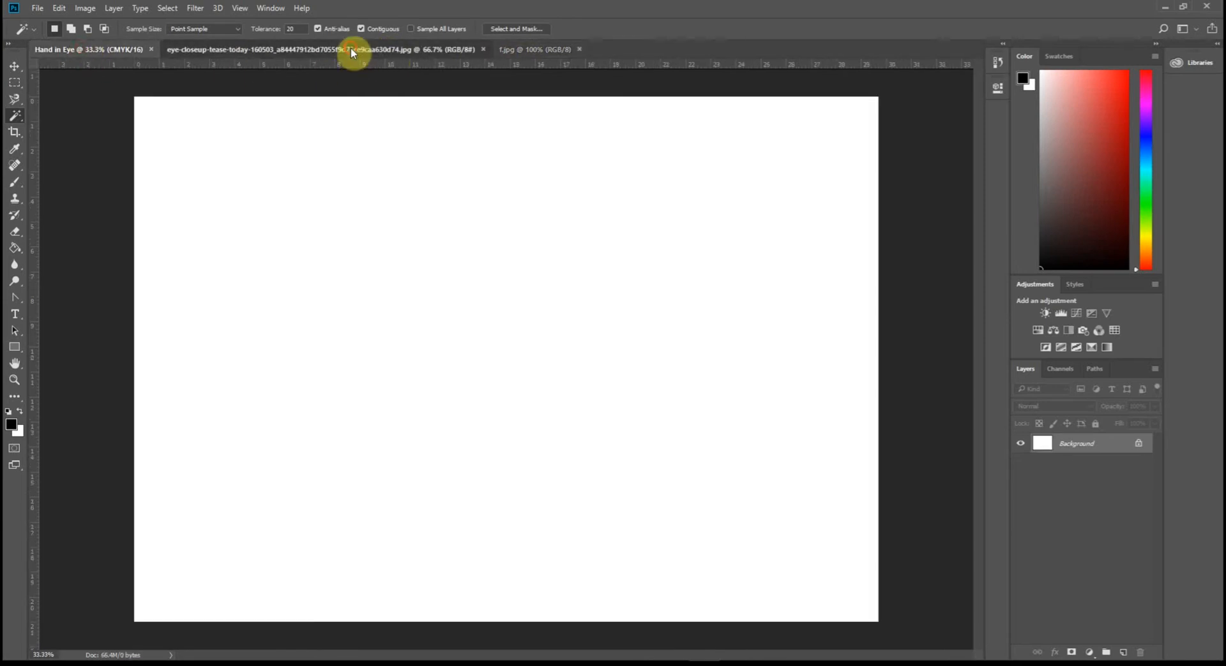
{"action": "left_click", "coordinate": [350, 50]}
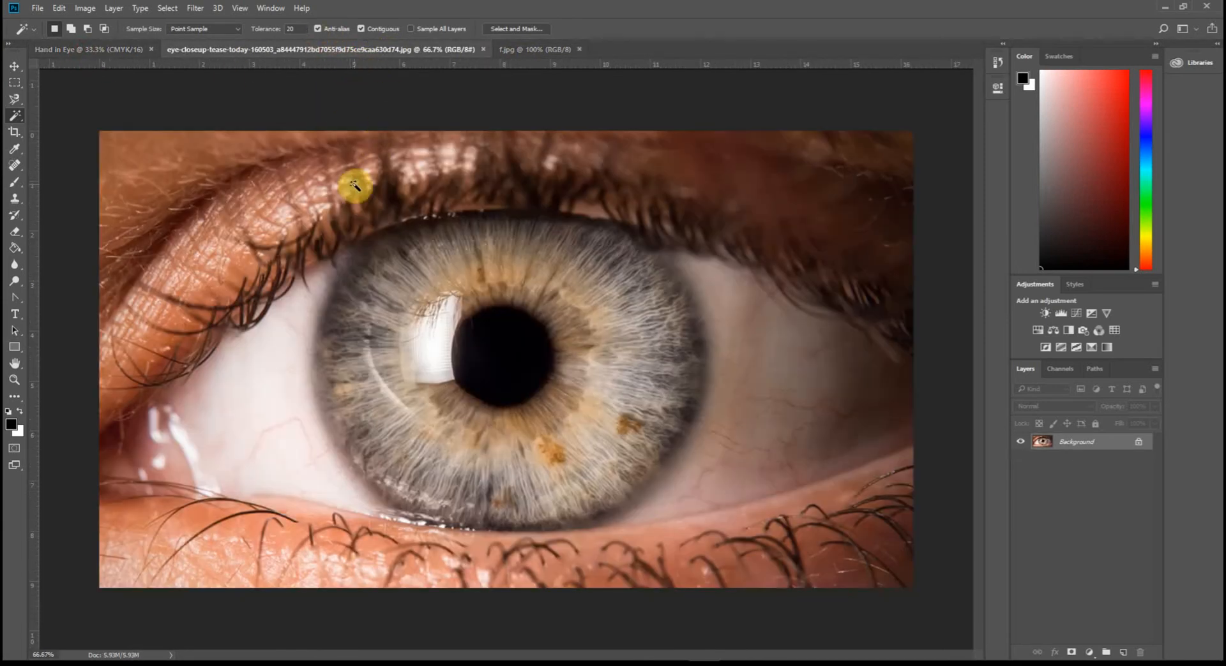
{"action": "left_click", "coordinate": [169, 9]}
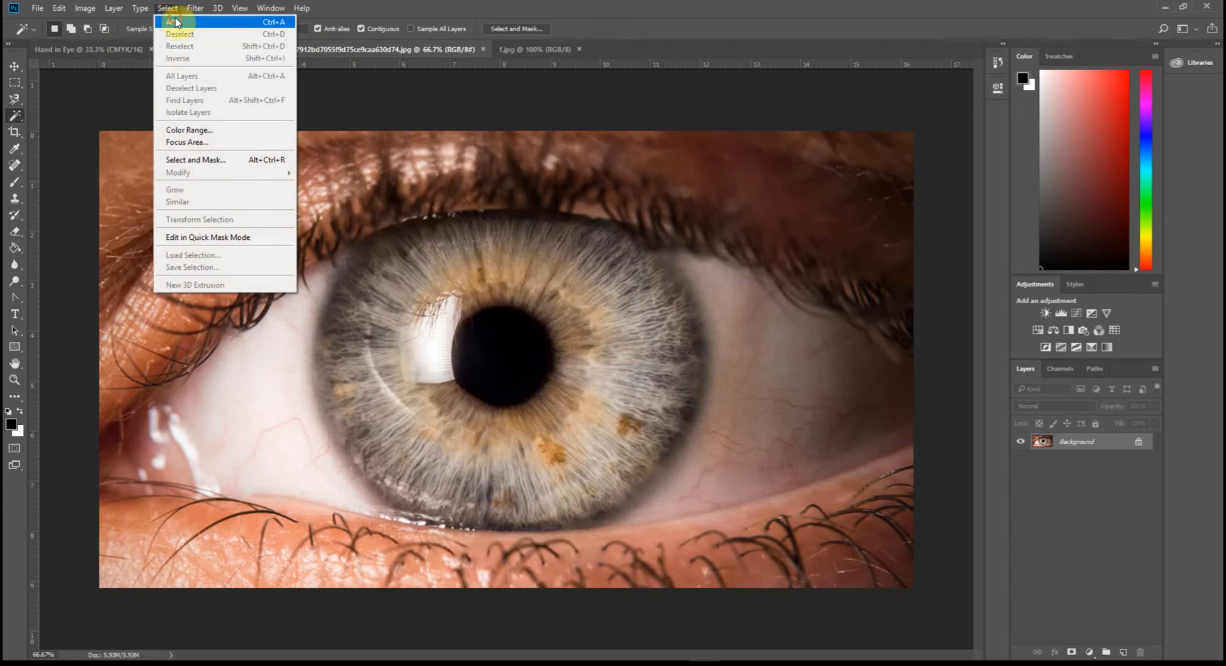
{"action": "left_click", "coordinate": [288, 23]}
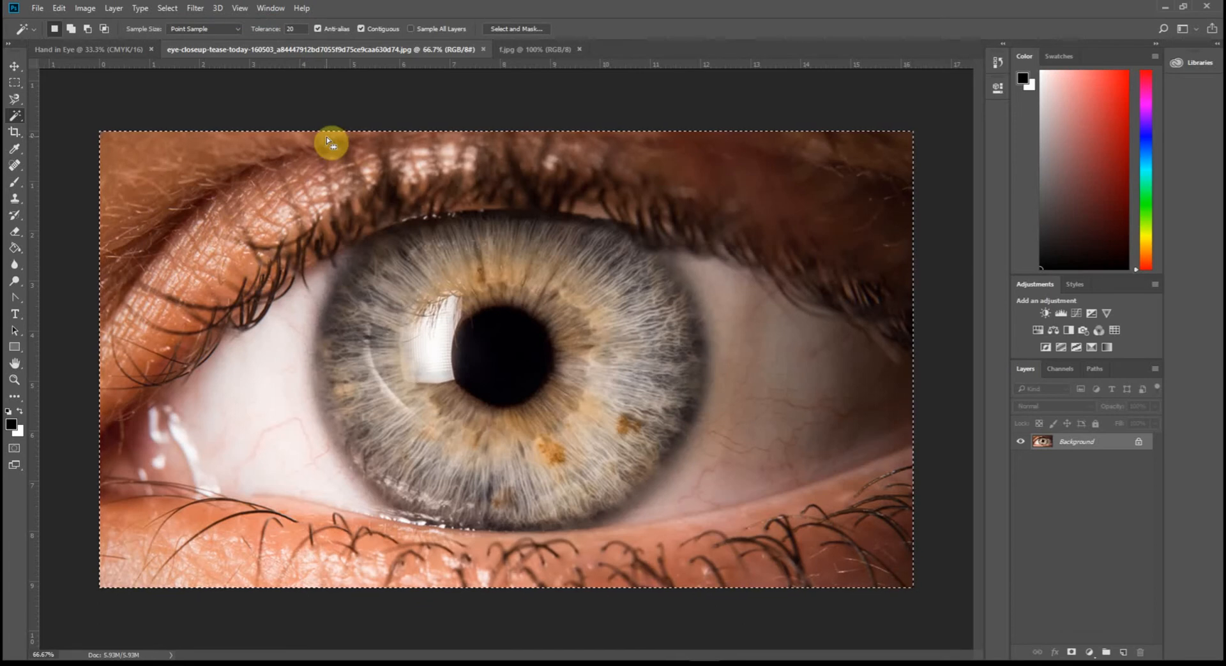
{"action": "left_click", "coordinate": [58, 8]}
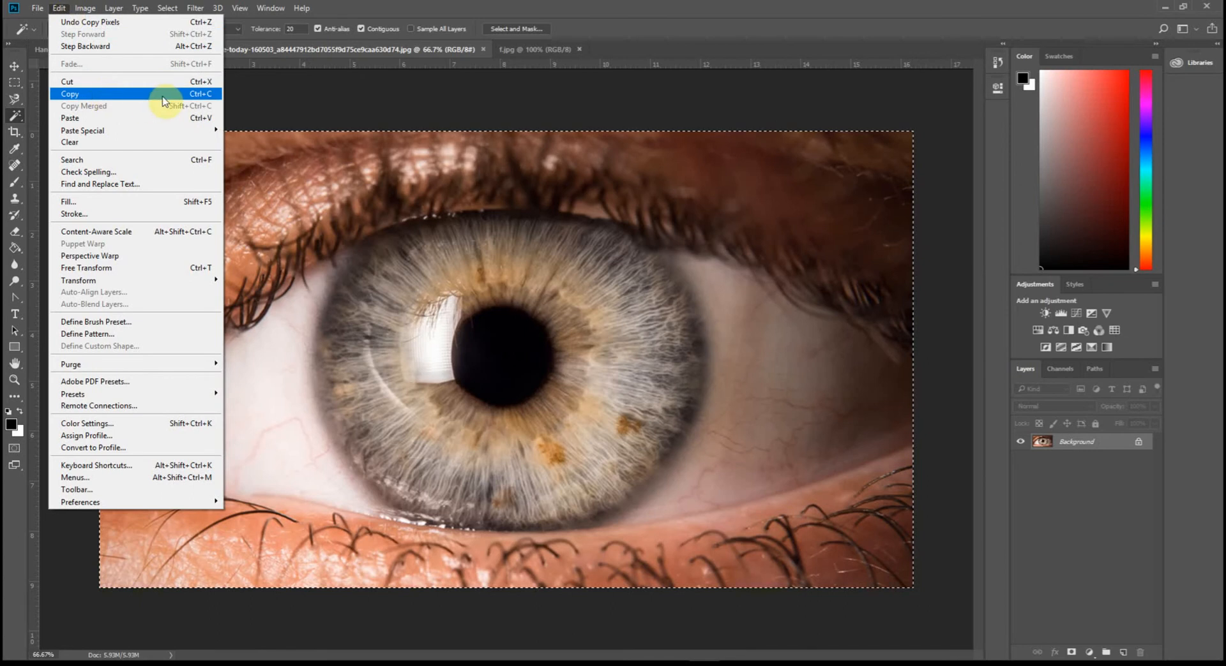
{"action": "left_click", "coordinate": [162, 95]}
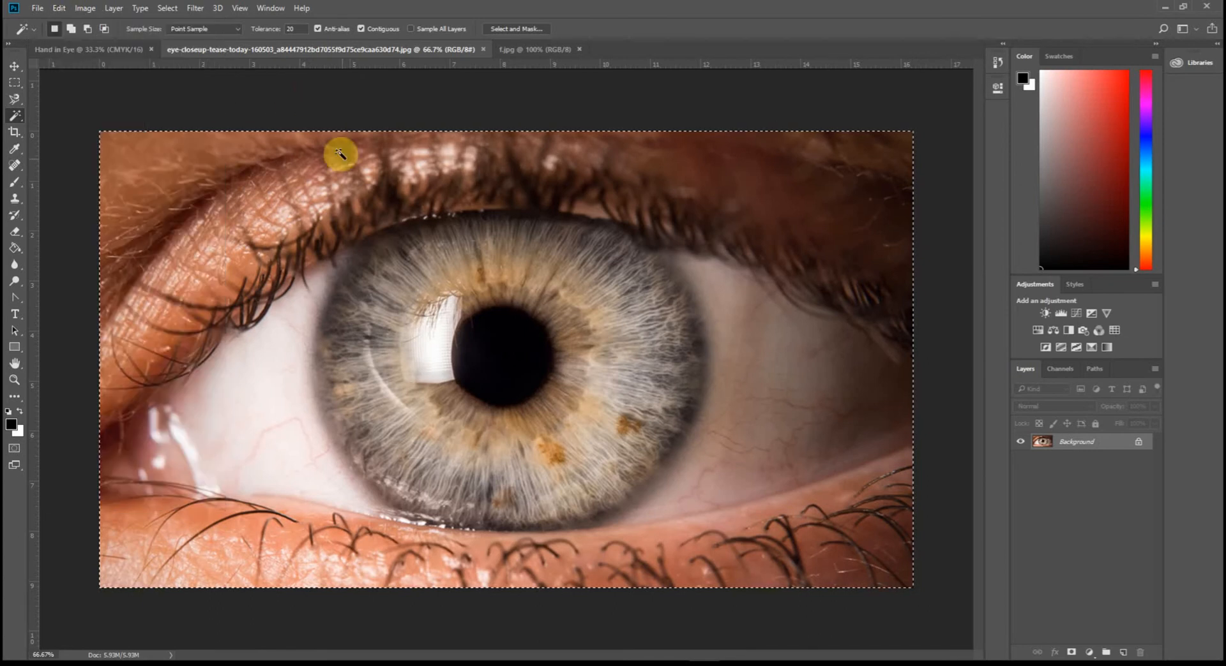
{"action": "key", "text": "ctrl+shift+Tab"}
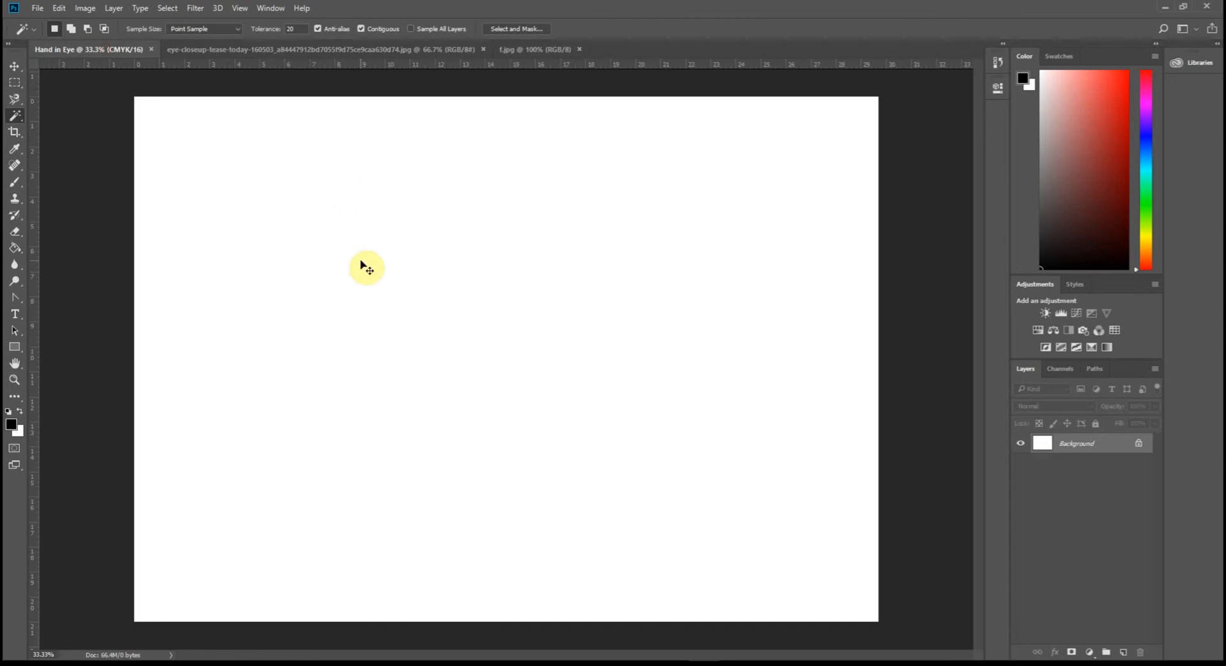
{"action": "key", "text": "ctrl+v"}
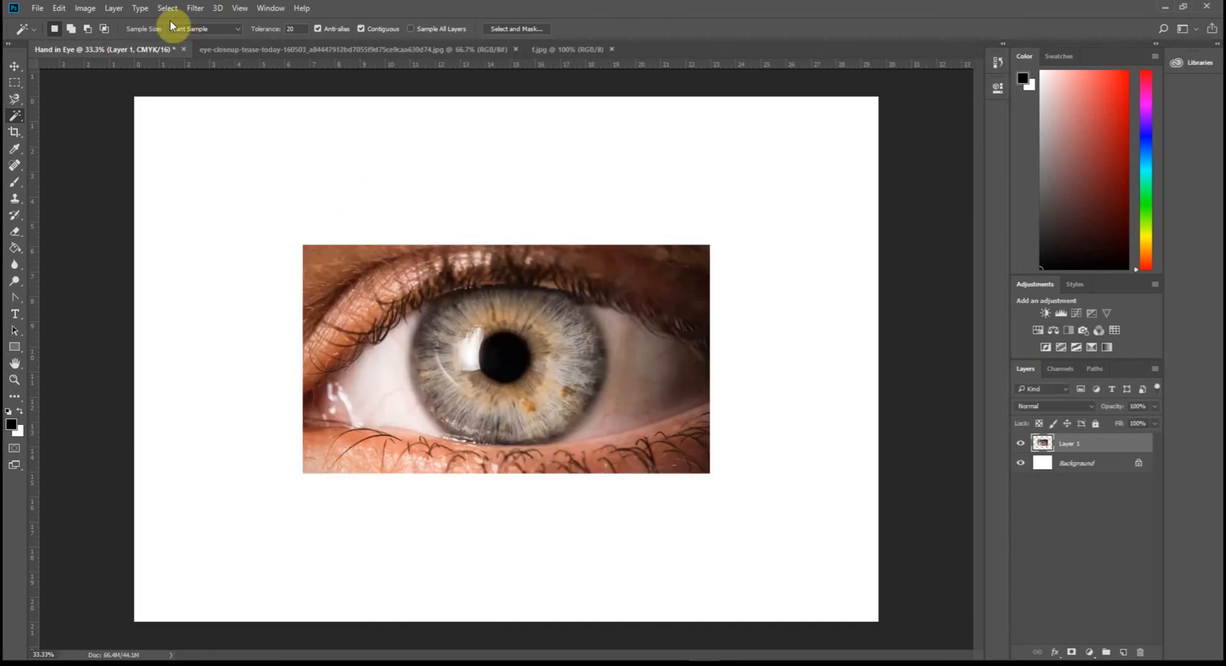
Rename the pasted eye photo's layer as Eye
{"action": "left_click", "coordinate": [59, 8]}
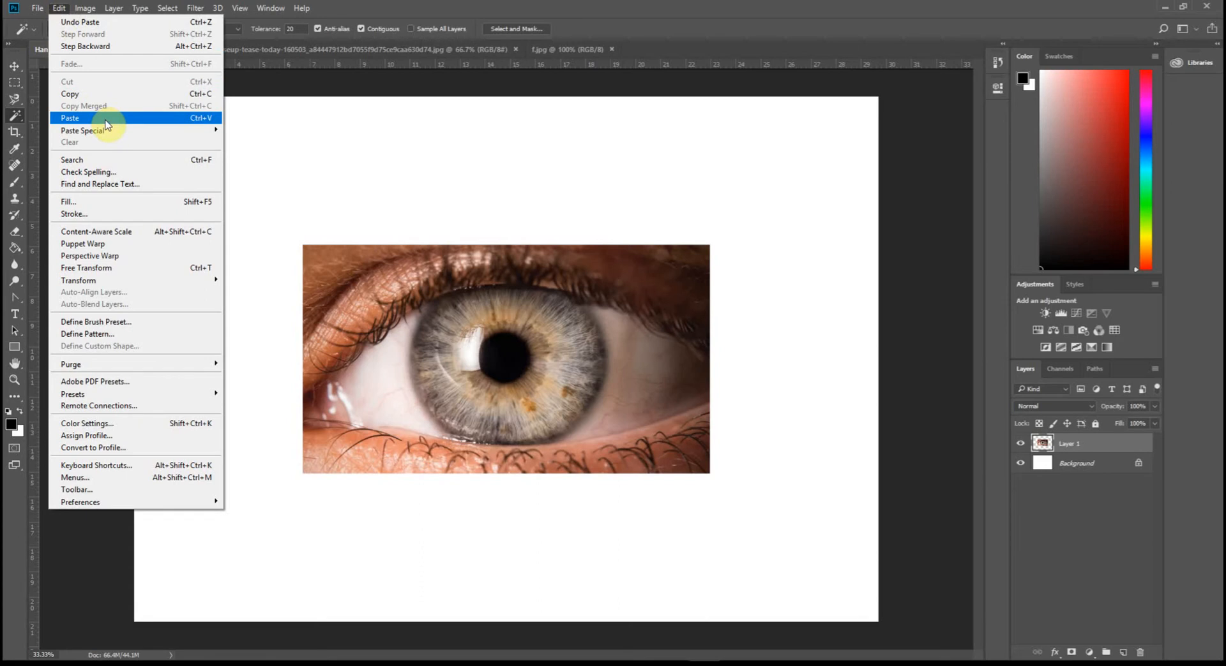
{"action": "left_click", "coordinate": [407, 99]}
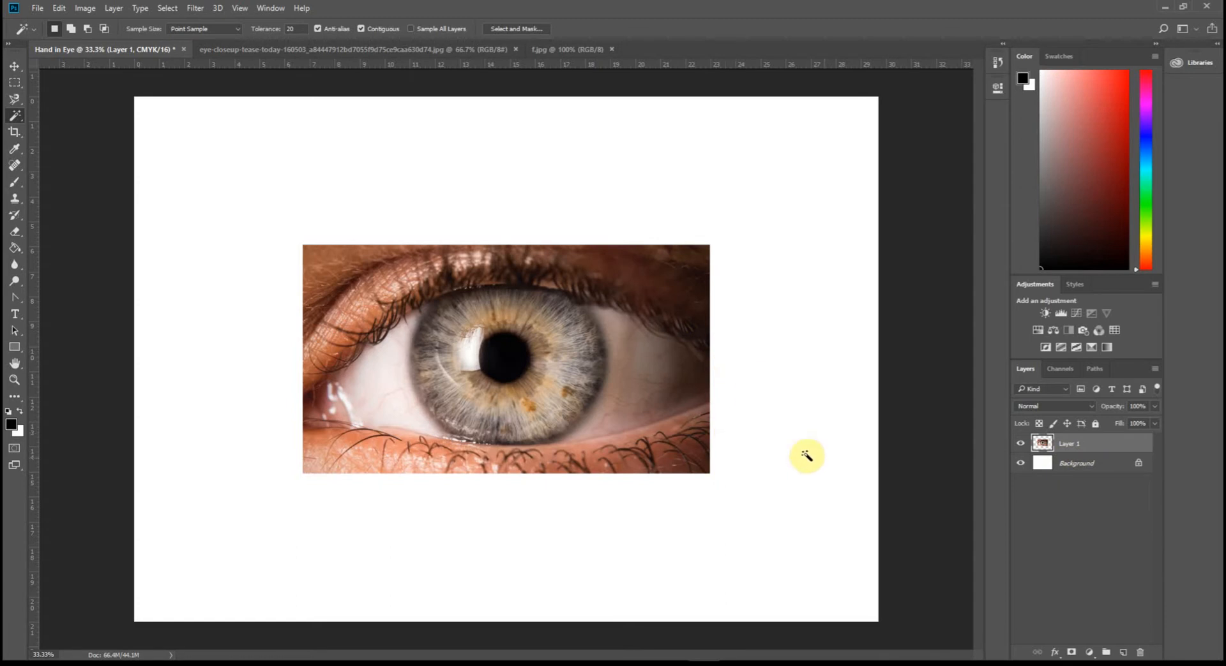
{"action": "double_click", "coordinate": [1079, 445]}
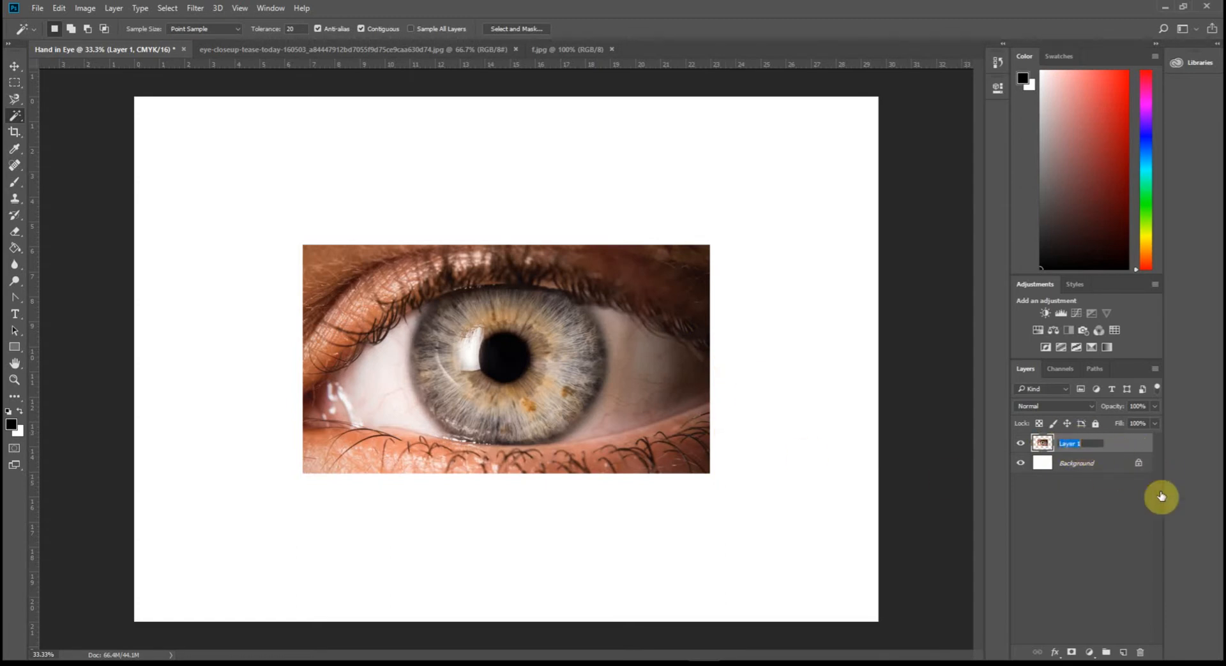
{"action": "key", "text": "BackSpace"}
{"action": "type", "text": "Eye"}
{"action": "key", "text": "Return"}
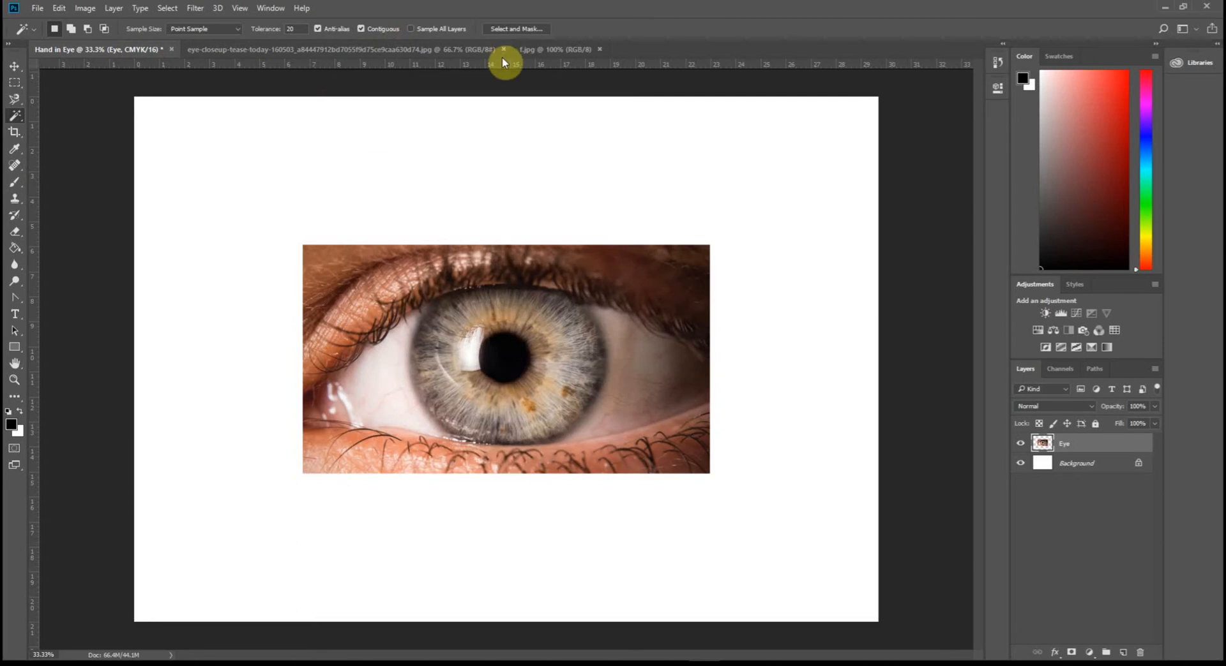
Switch to the f.jpg hands photo and try Magic Wand selections on its black background and the lower palm
{"action": "left_click", "coordinate": [544, 51]}
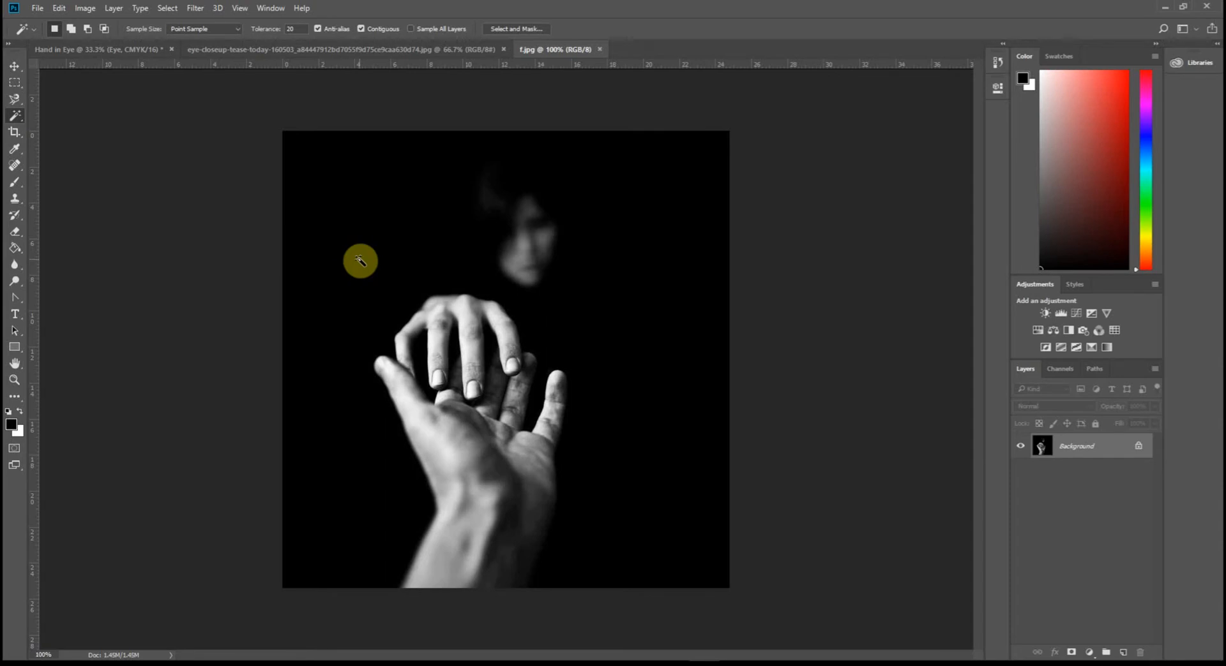
{"action": "left_click", "coordinate": [366, 242]}
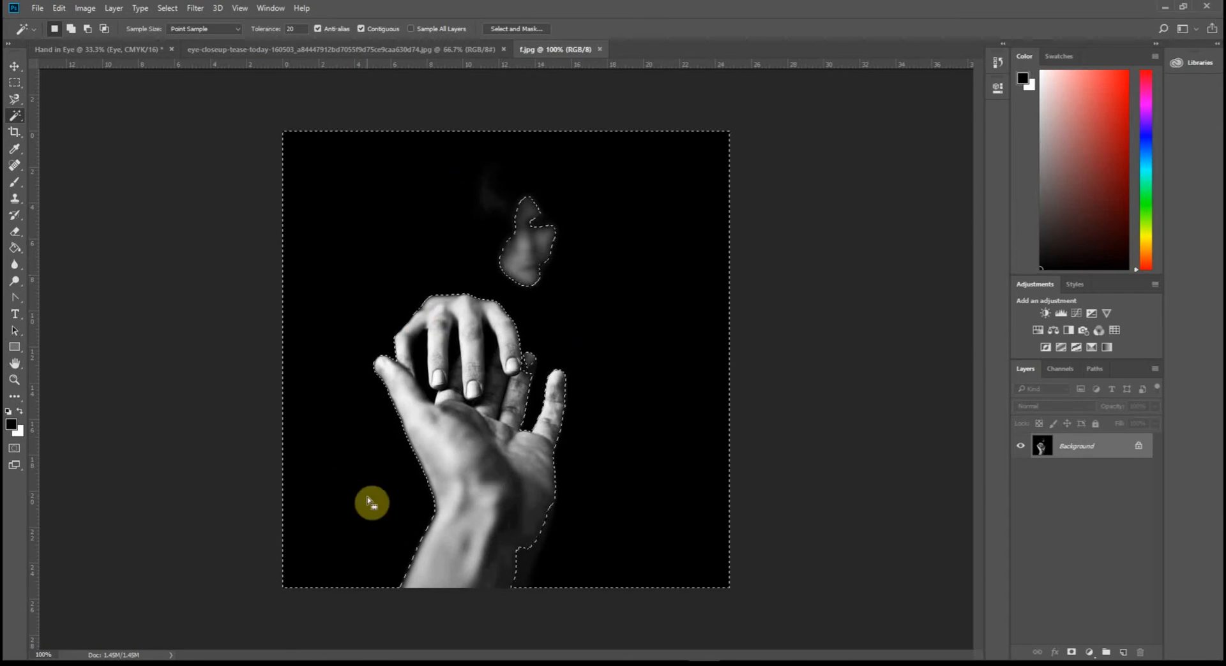
{"action": "left_click", "coordinate": [496, 470]}
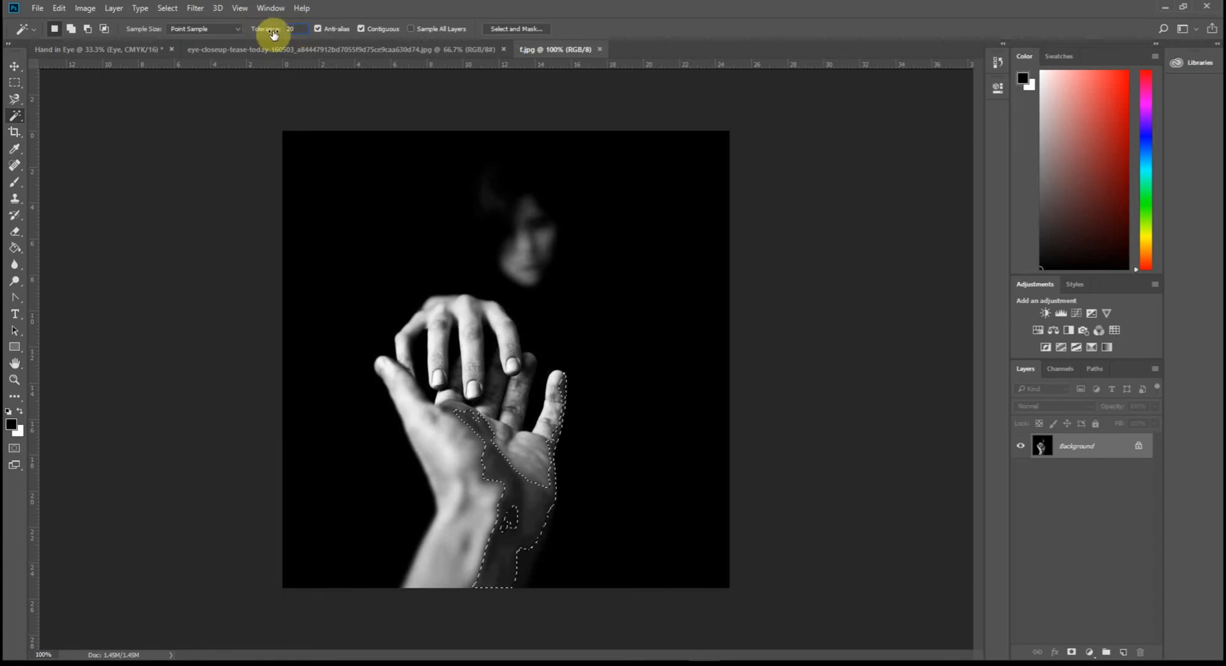
Try selecting the black background of the hands photo with the Magic Wand tolerance set to 50
{"action": "double_click", "coordinate": [297, 29]}
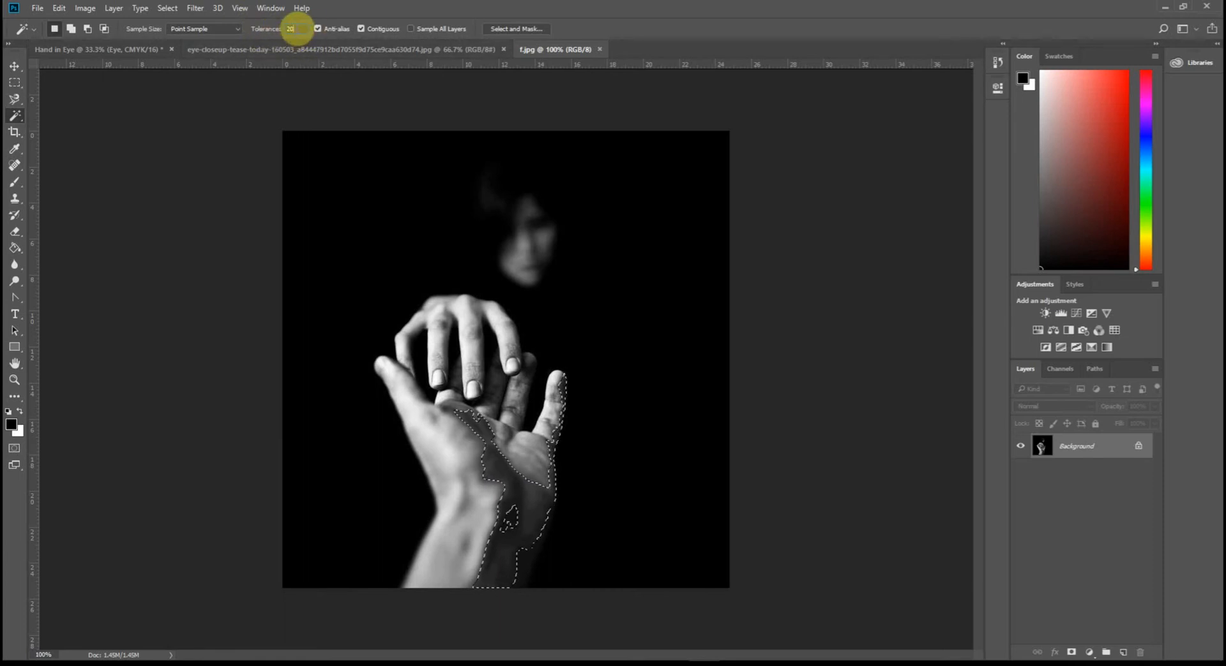
{"action": "key", "text": "BackSpace"}
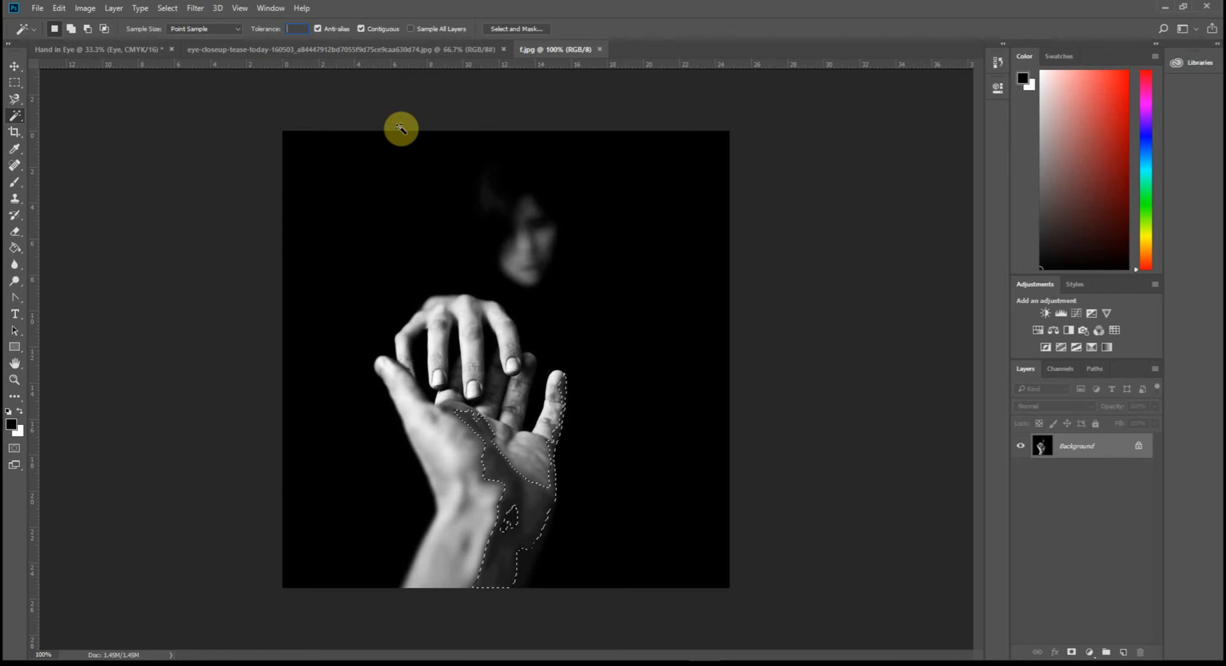
{"action": "type", "text": "50"}
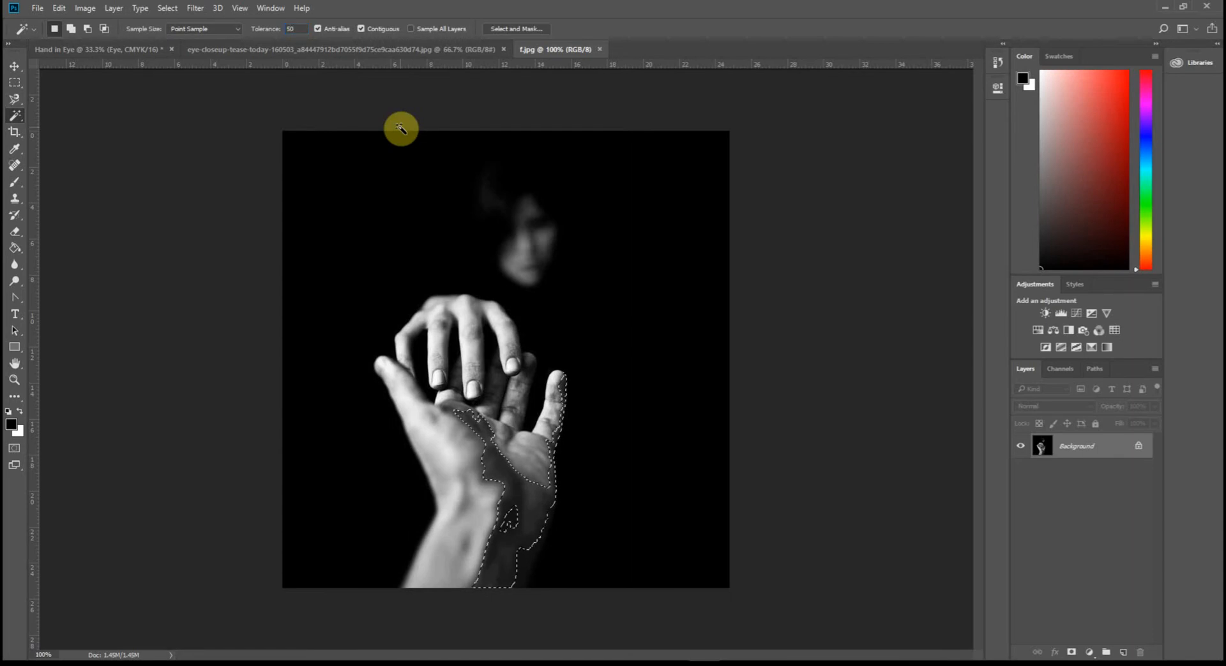
{"action": "left_click", "coordinate": [284, 255]}
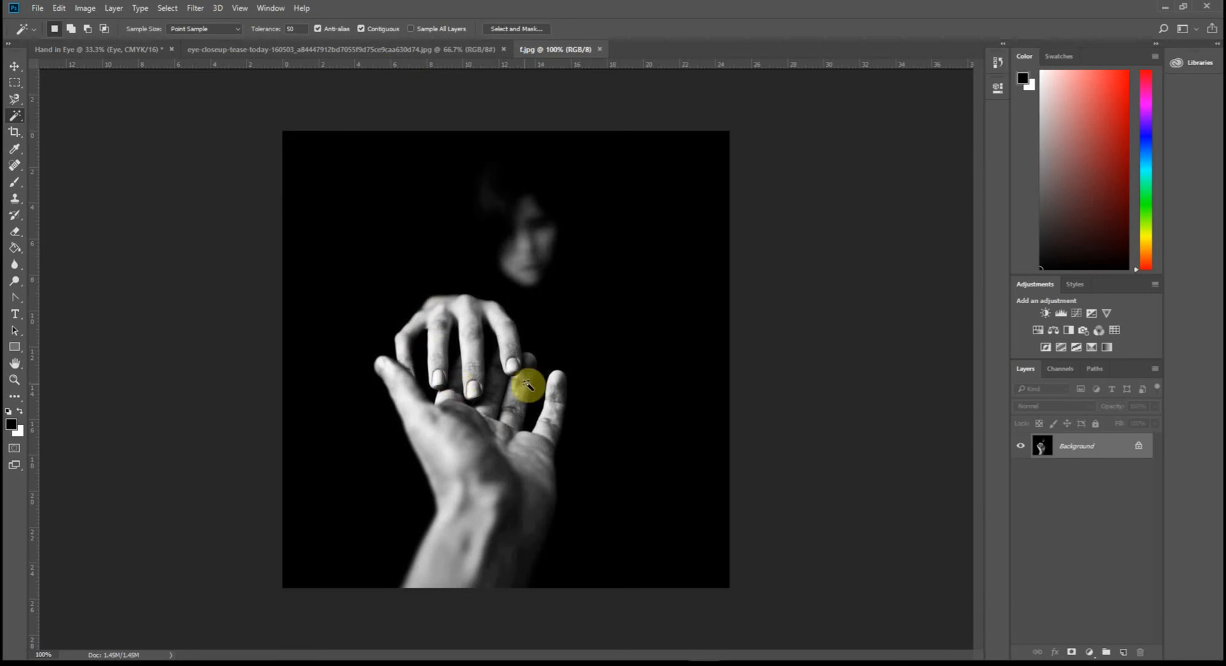
{"action": "left_click", "coordinate": [515, 489]}
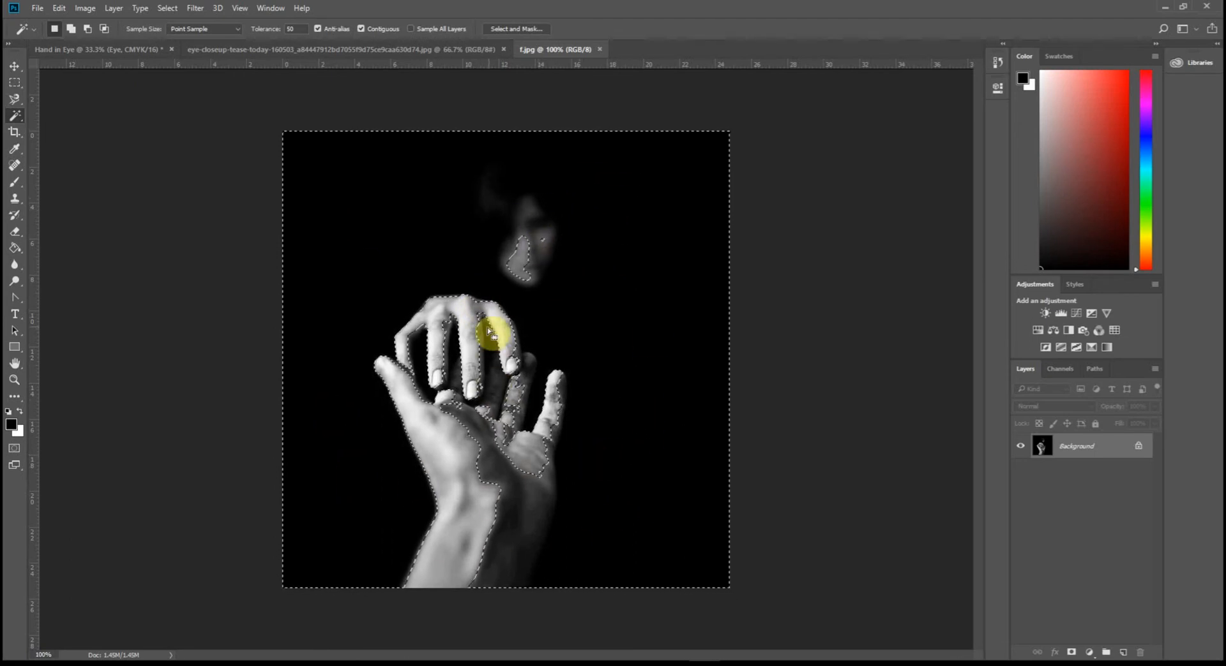
{"action": "left_click", "coordinate": [293, 29]}
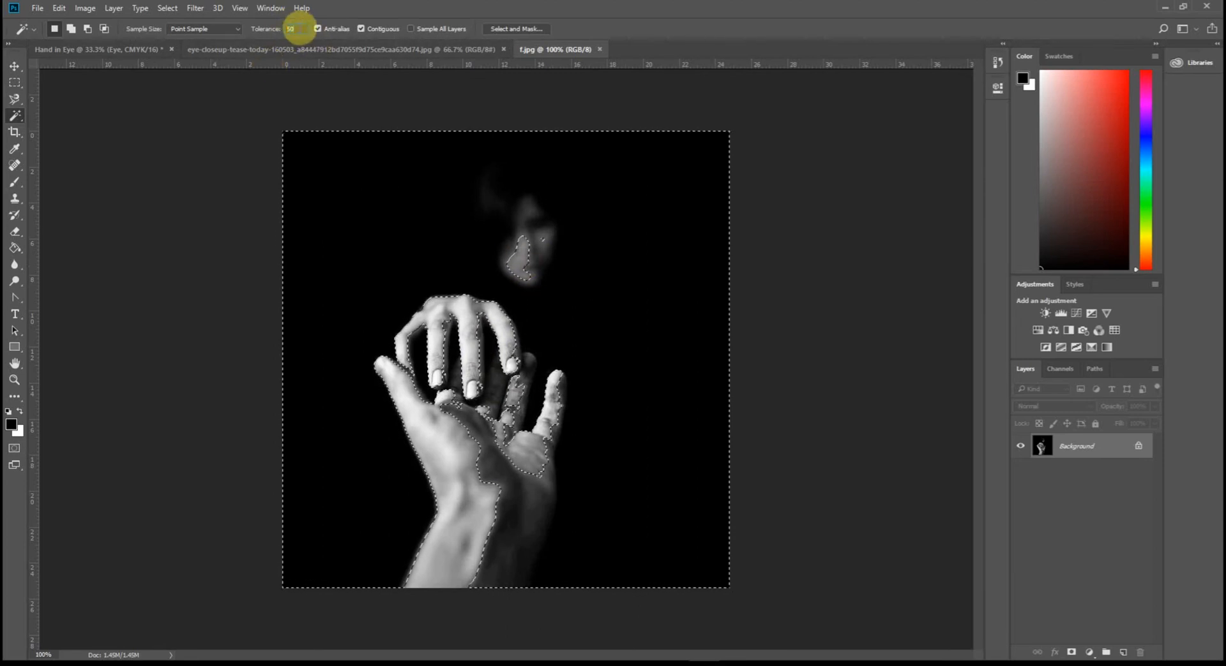
{"action": "type", "text": "50"}
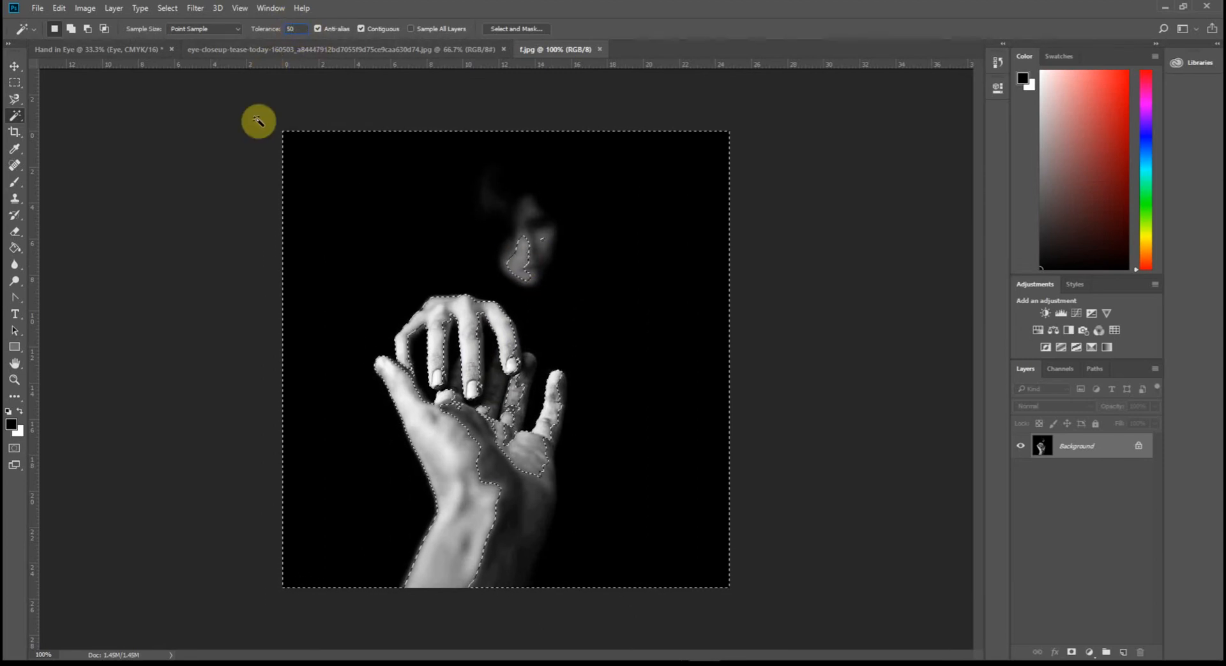
Select the hands photo's black background with the Magic Wand at tolerance 10, and invert the selection
{"action": "double_click", "coordinate": [300, 29]}
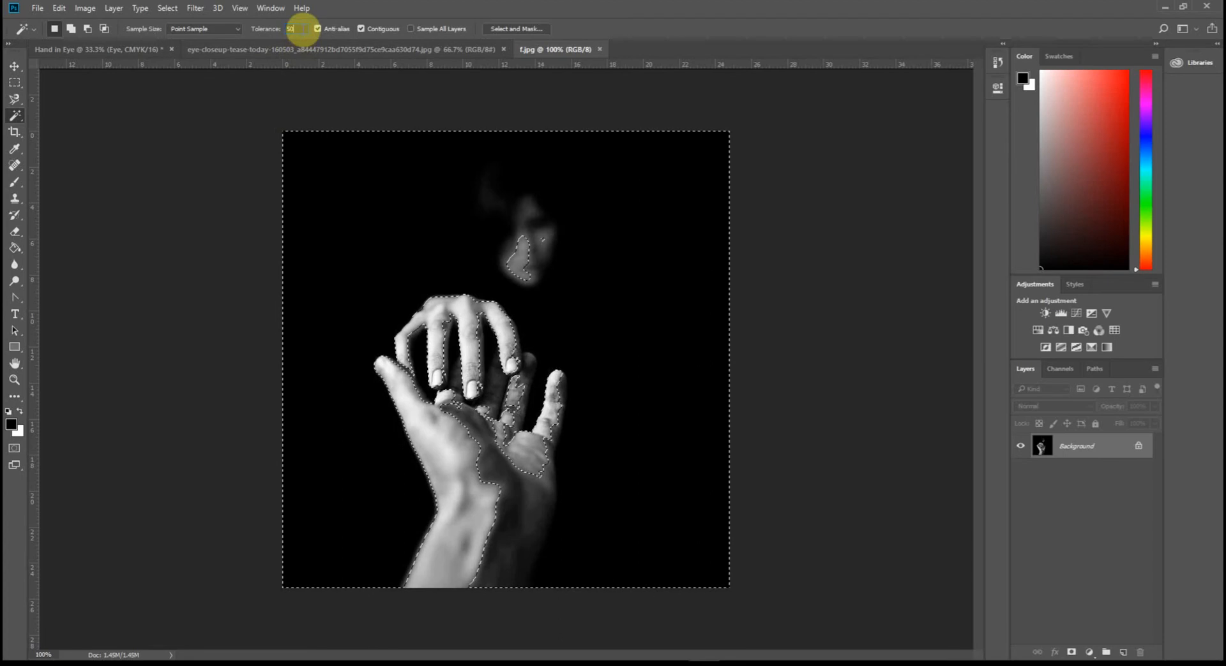
{"action": "key", "text": "BackSpace"}
{"action": "type", "text": "10"}
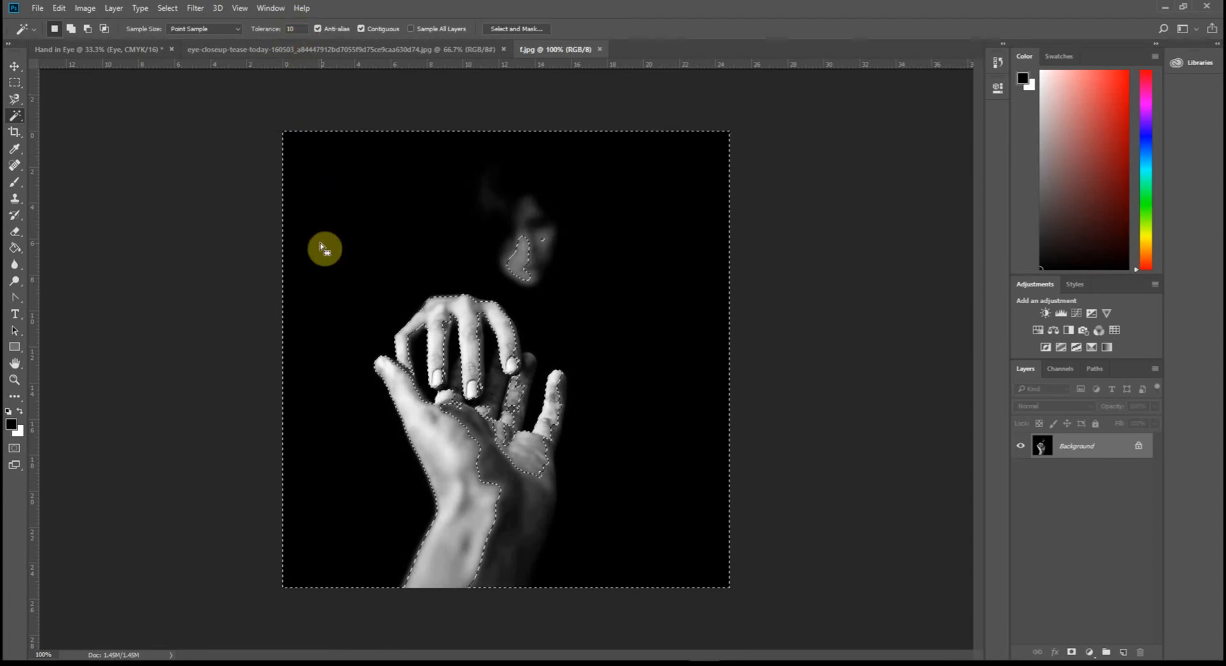
{"action": "left_click", "coordinate": [335, 316]}
{"action": "left_click", "coordinate": [337, 313]}
{"action": "left_click", "coordinate": [338, 313]}
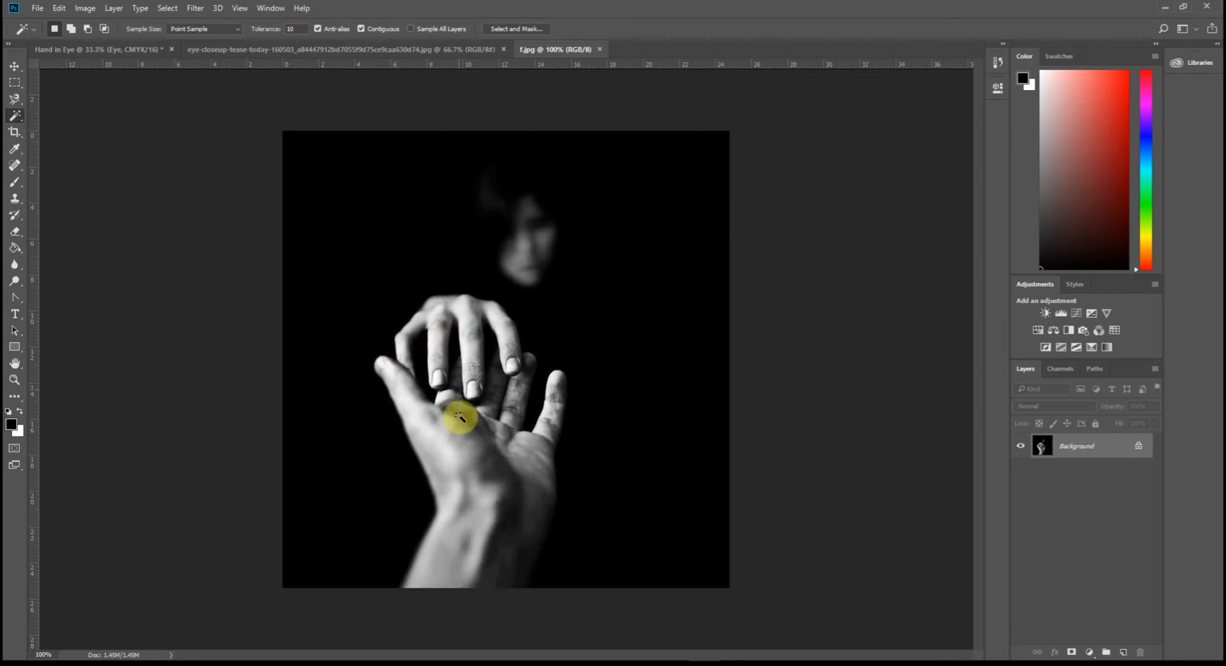
{"action": "left_click", "coordinate": [363, 480]}
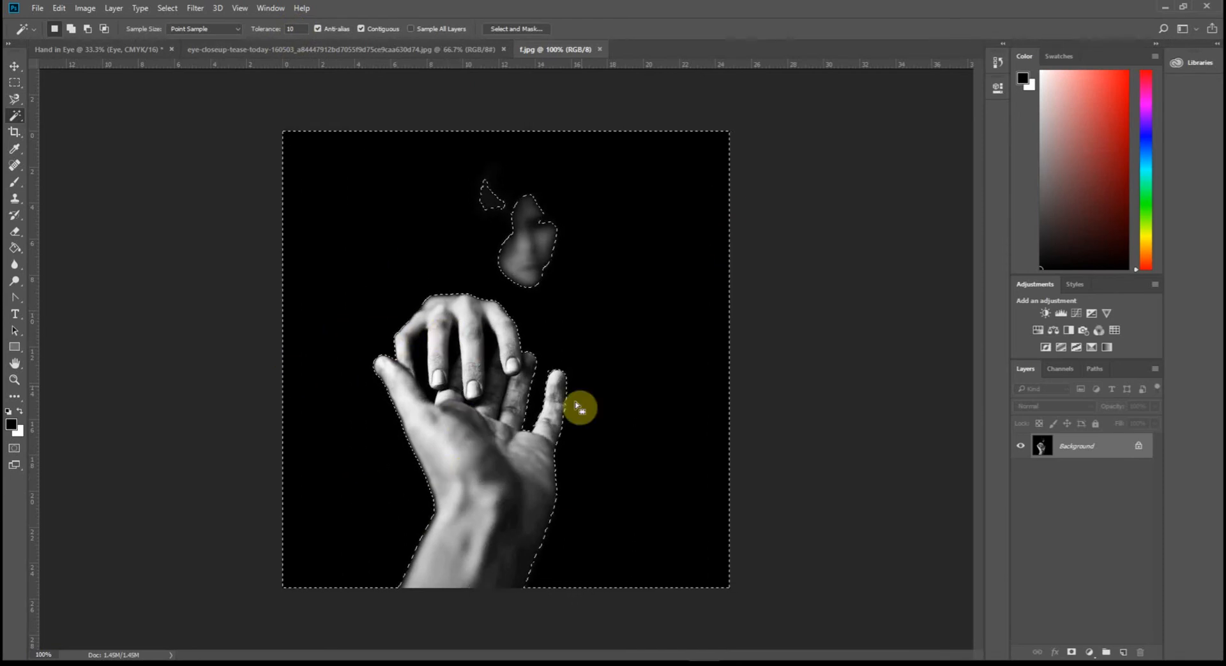
{"action": "left_click", "coordinate": [168, 9]}
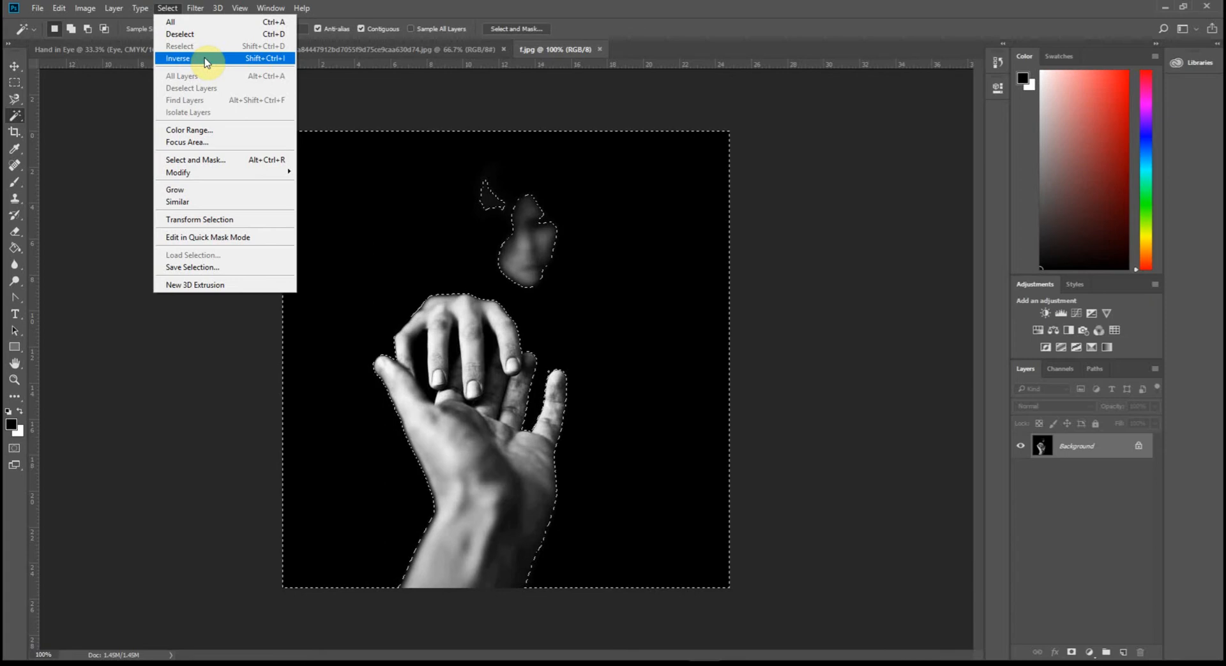
{"action": "left_click", "coordinate": [204, 58]}
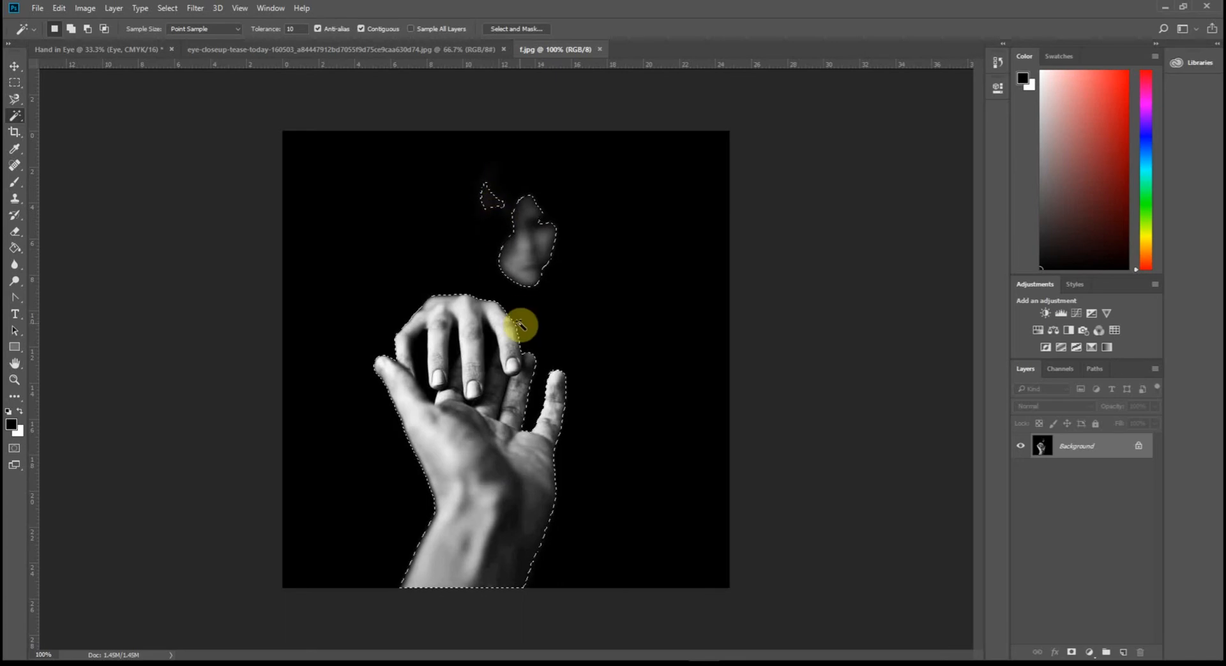
Copy the selected hands into the Hand in Eye document and name the new layer Hand
{"action": "left_click", "coordinate": [59, 8]}
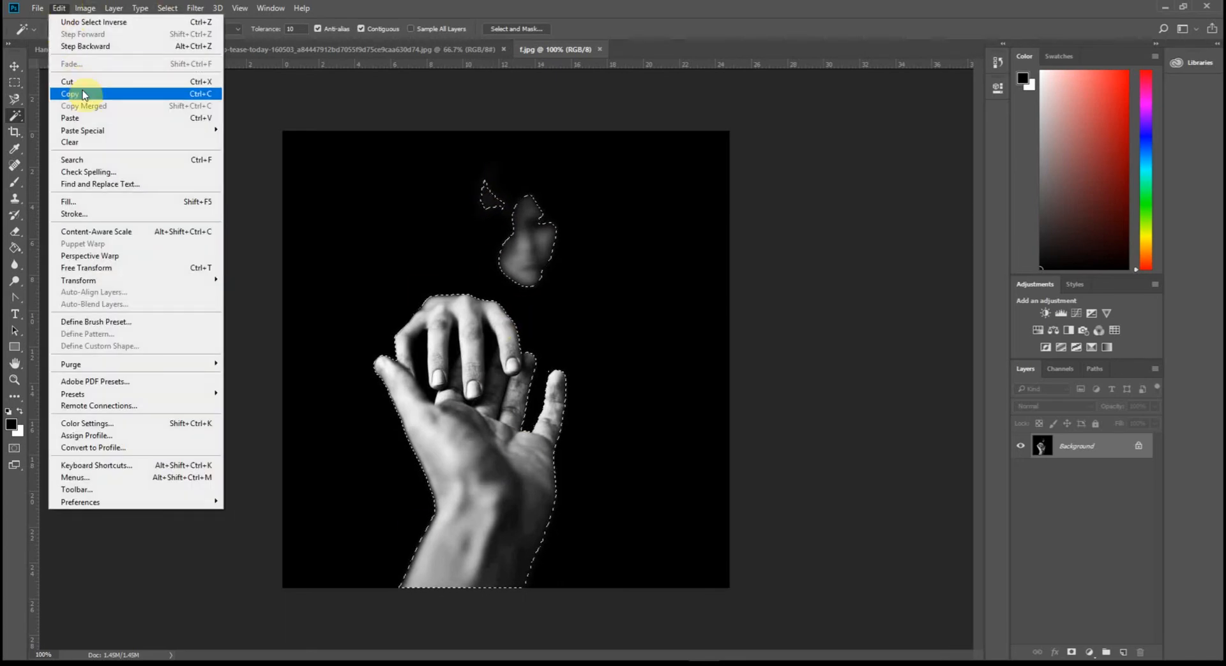
{"action": "left_click", "coordinate": [85, 94]}
{"action": "left_click", "coordinate": [116, 50]}
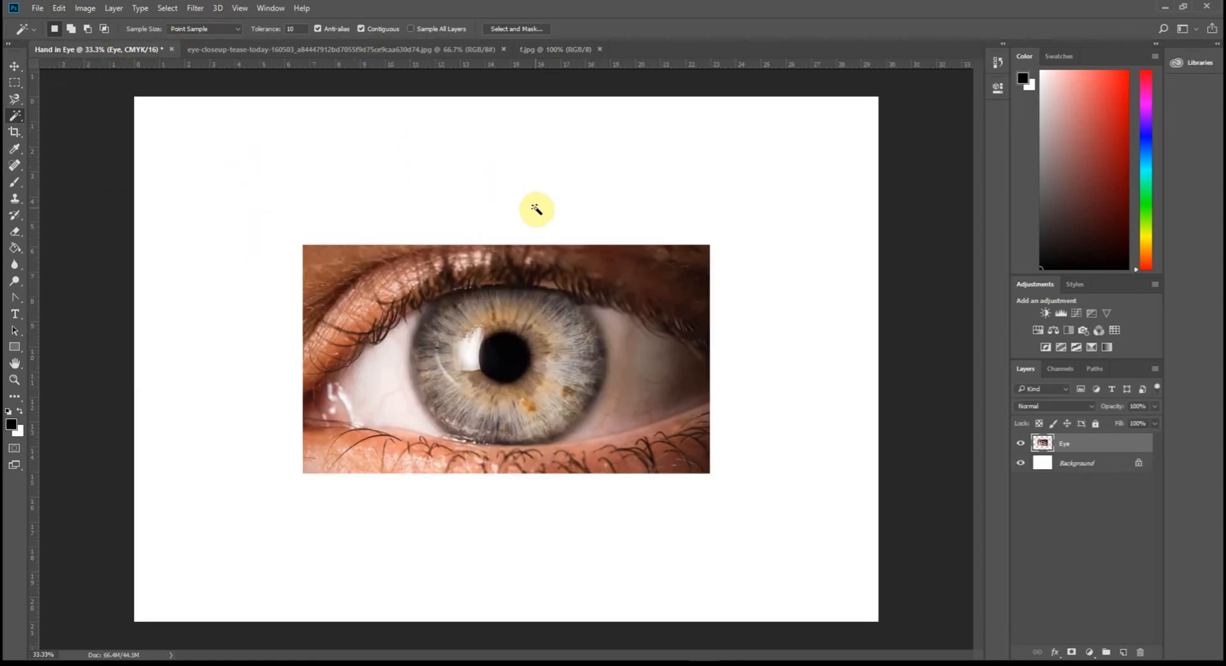
{"action": "key", "text": "ctrl+v"}
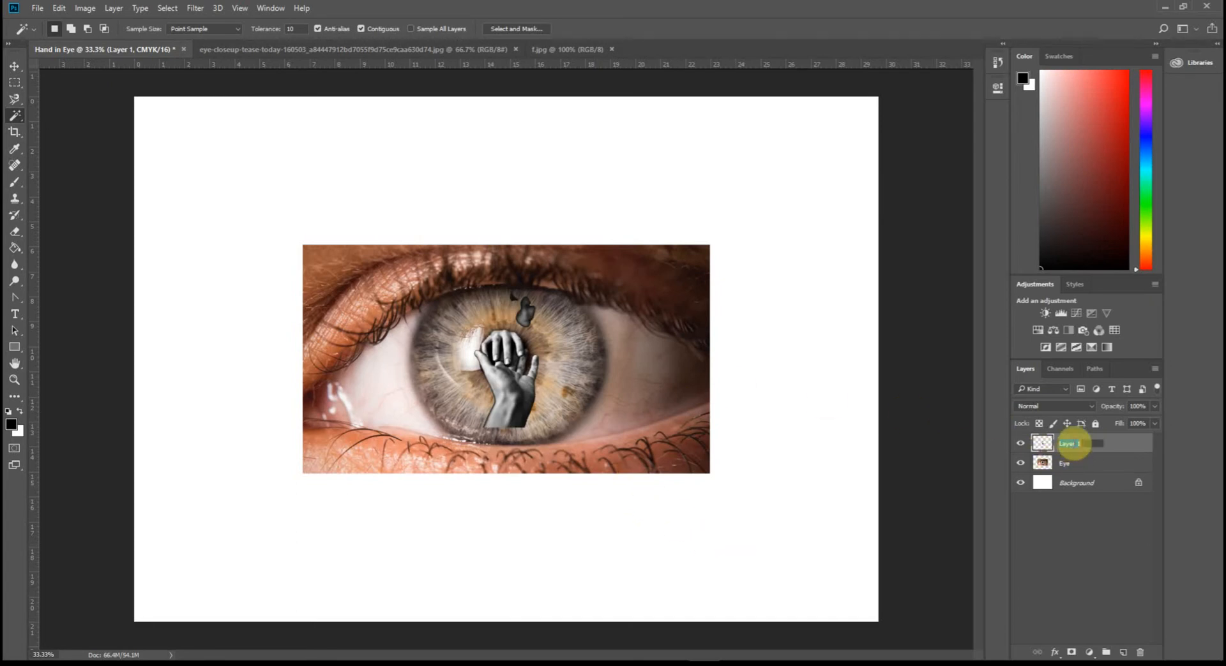
{"action": "type", "text": "Hand"}
{"action": "key", "text": "Return"}
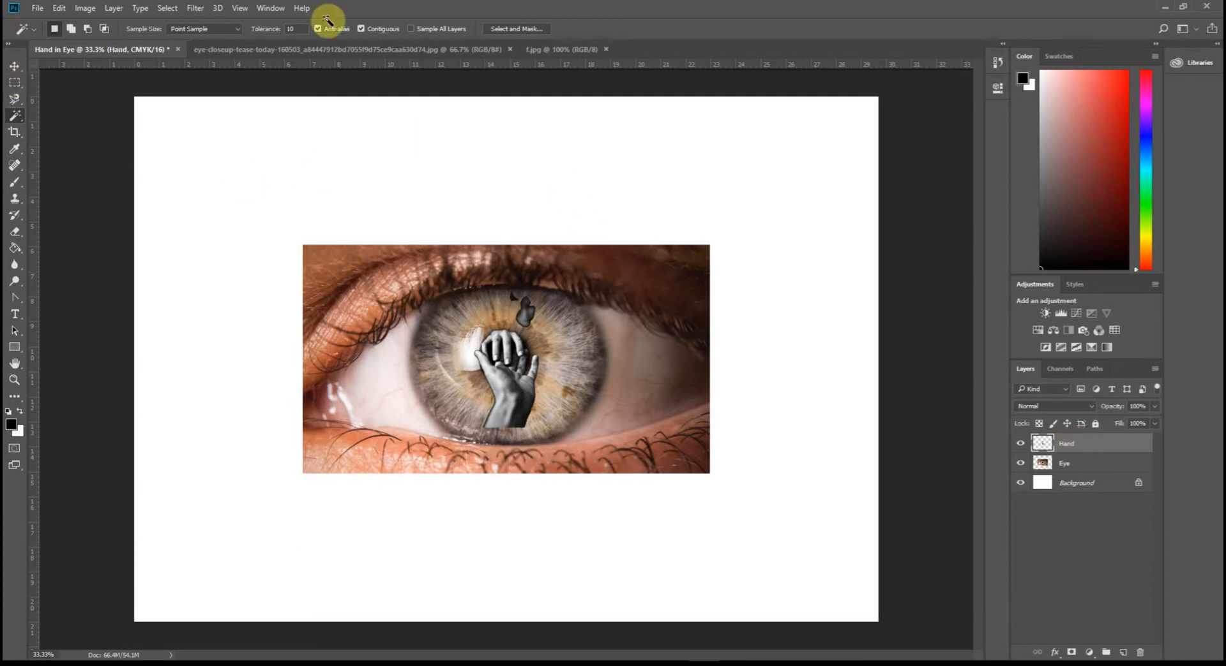
Close both source photos and save the composite to the Desktop as Hand in Eye in Photoshop format with Maximize Compatibility on
{"action": "left_click", "coordinate": [405, 51]}
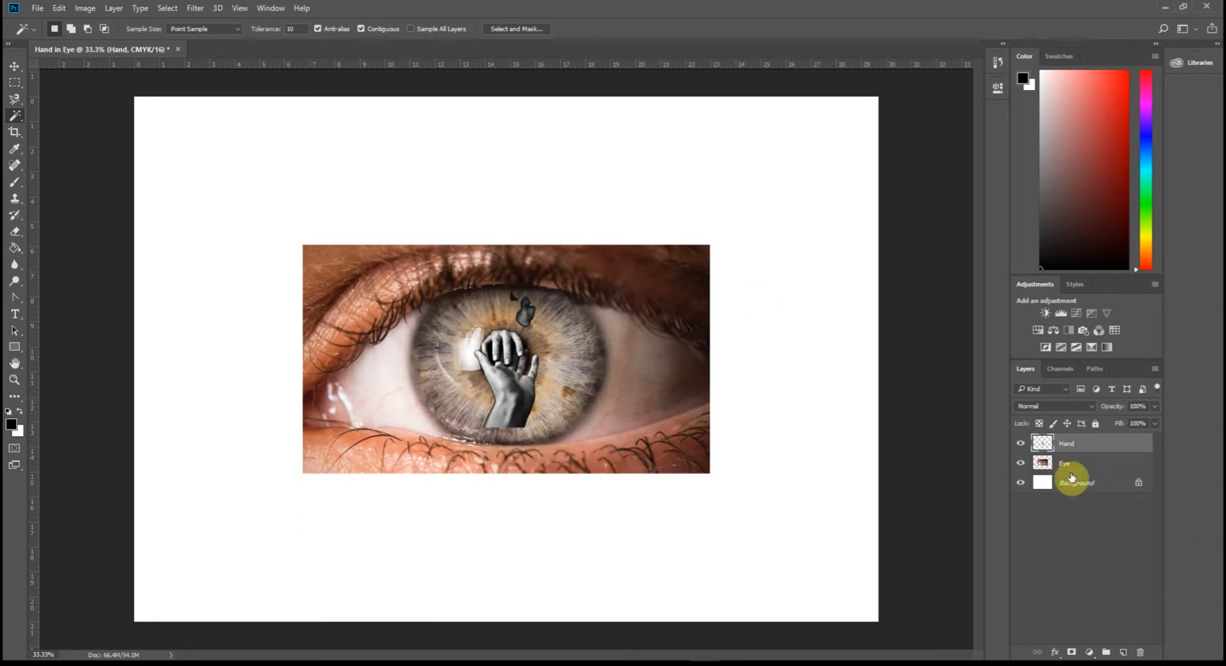
{"action": "left_click", "coordinate": [37, 7]}
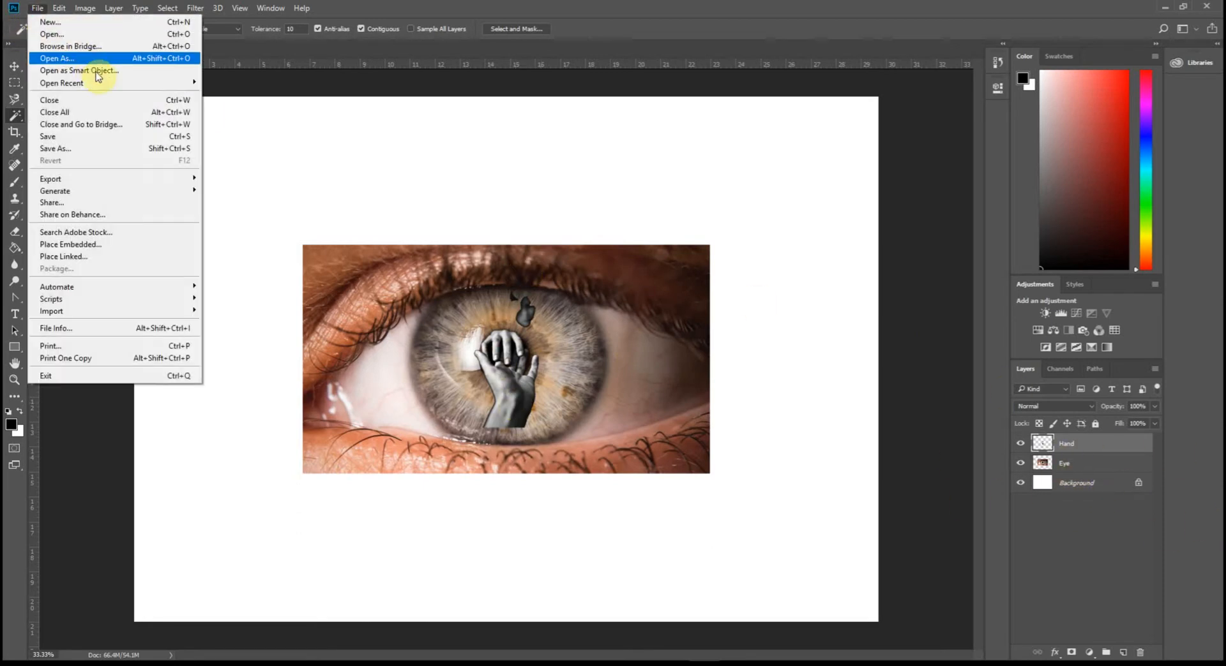
{"action": "left_click", "coordinate": [88, 136]}
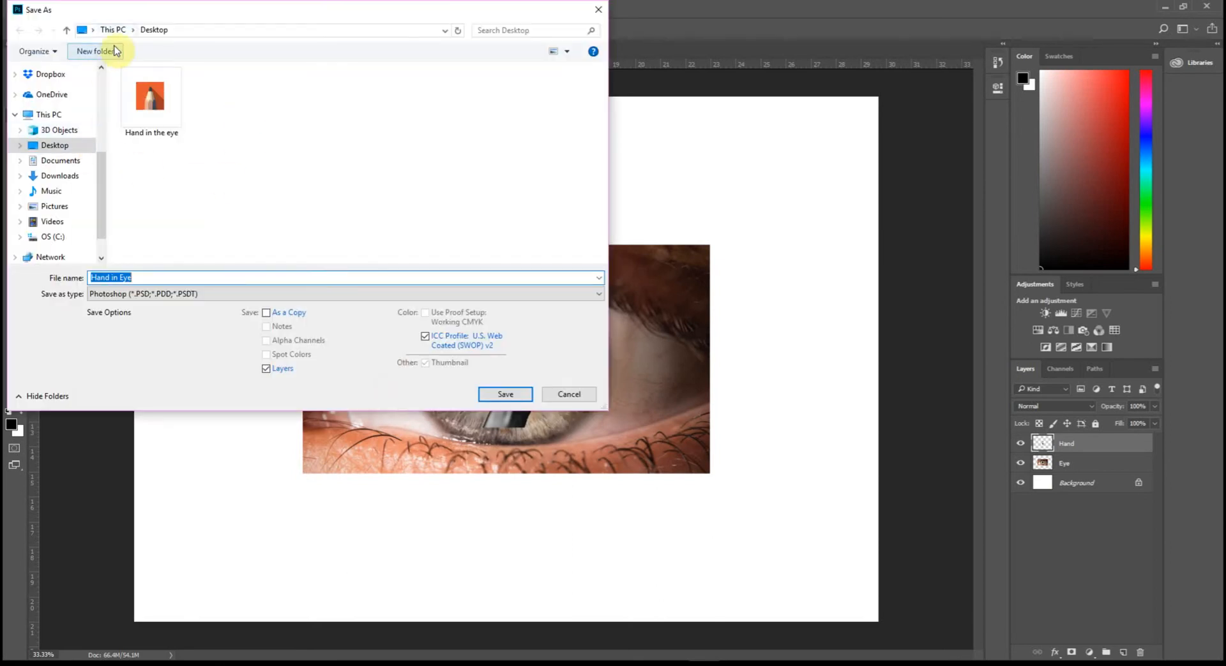
{"action": "left_click", "coordinate": [107, 279]}
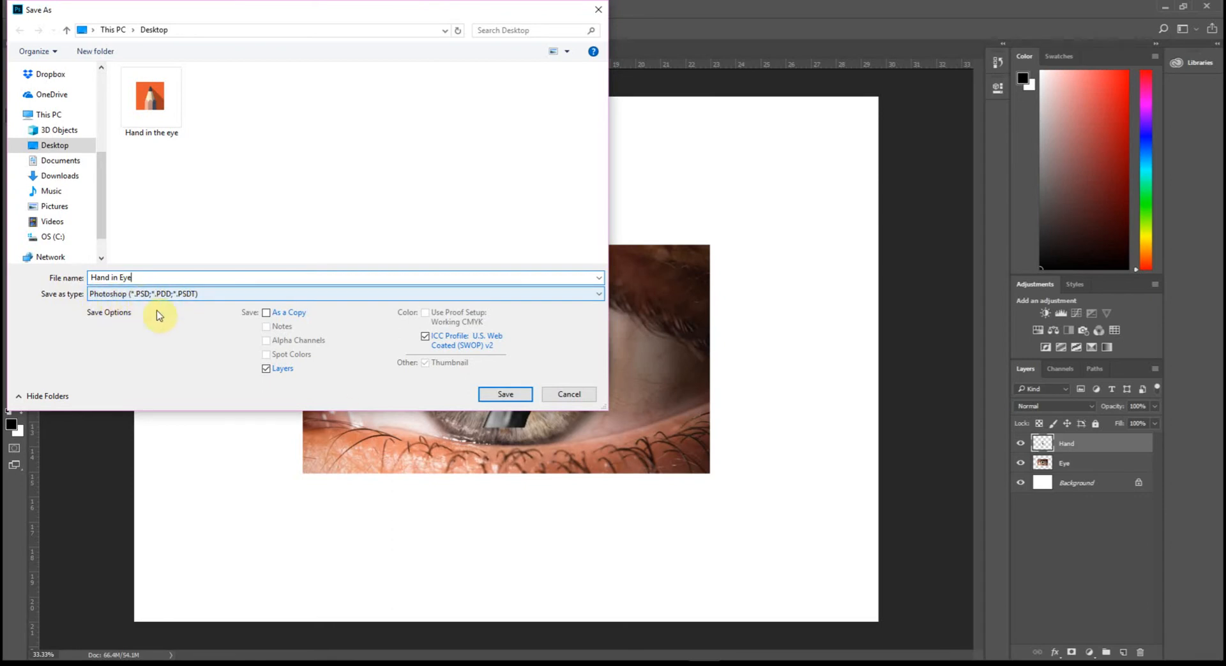
{"action": "left_click", "coordinate": [505, 394]}
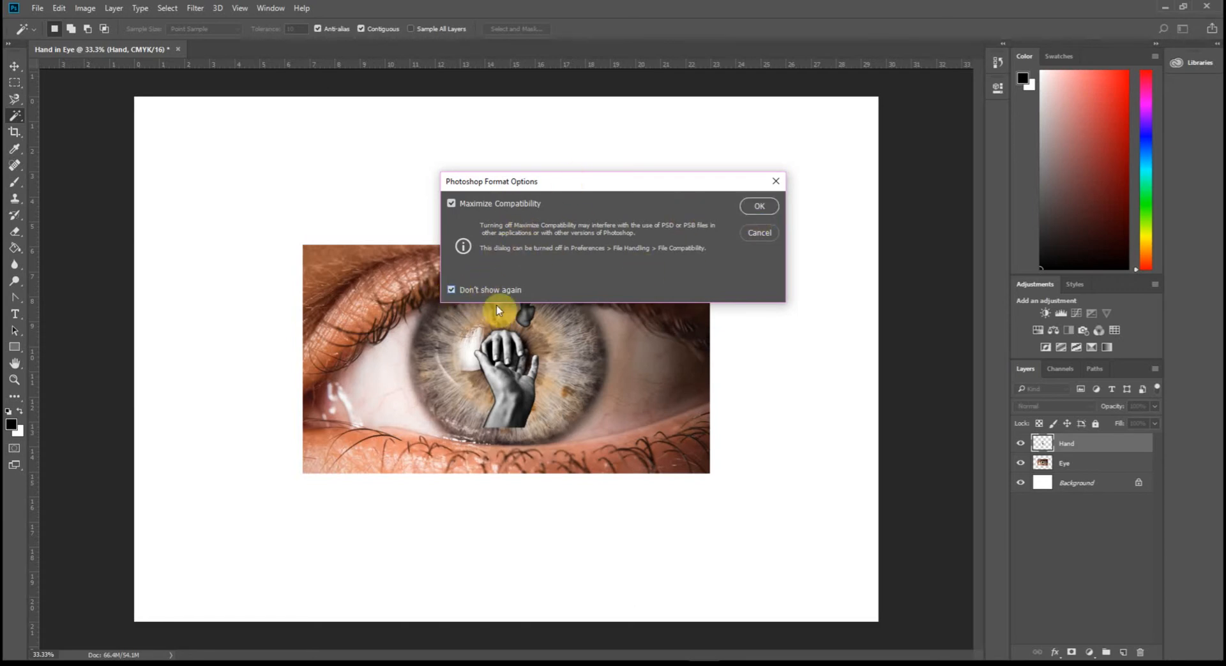
{"action": "left_click", "coordinate": [759, 205]}
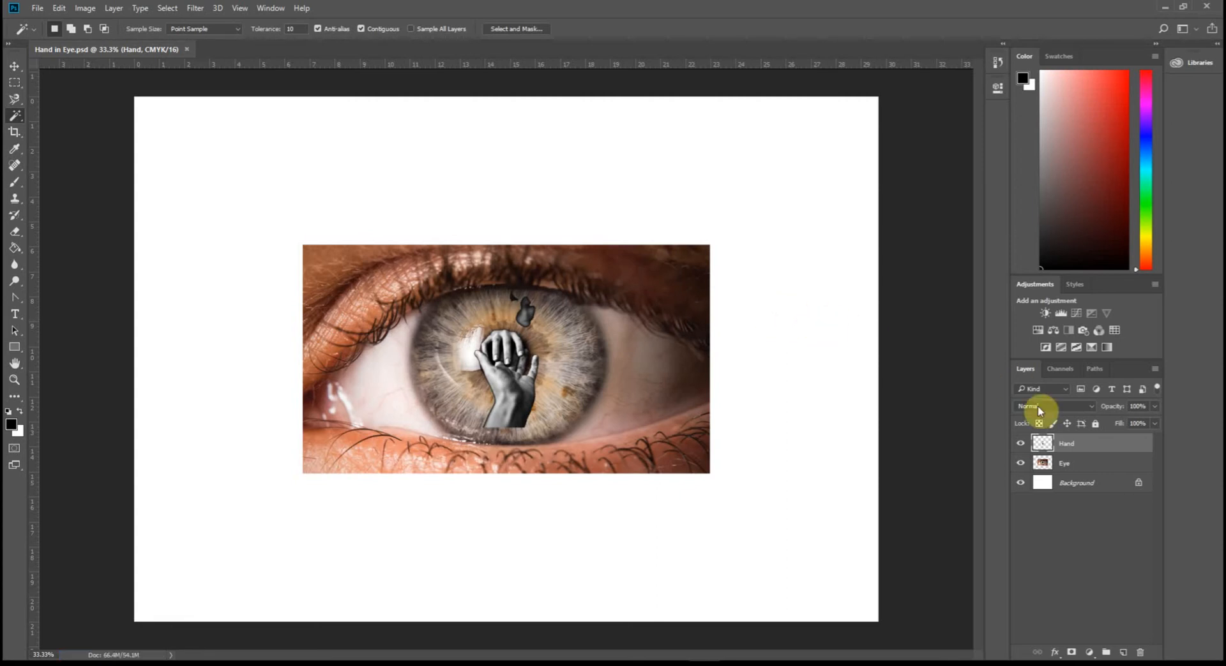
Hide the Hand layer and scale the Eye layer proportionally to about 176%, so it nearly spans the page width
{"action": "left_click", "coordinate": [1083, 468]}
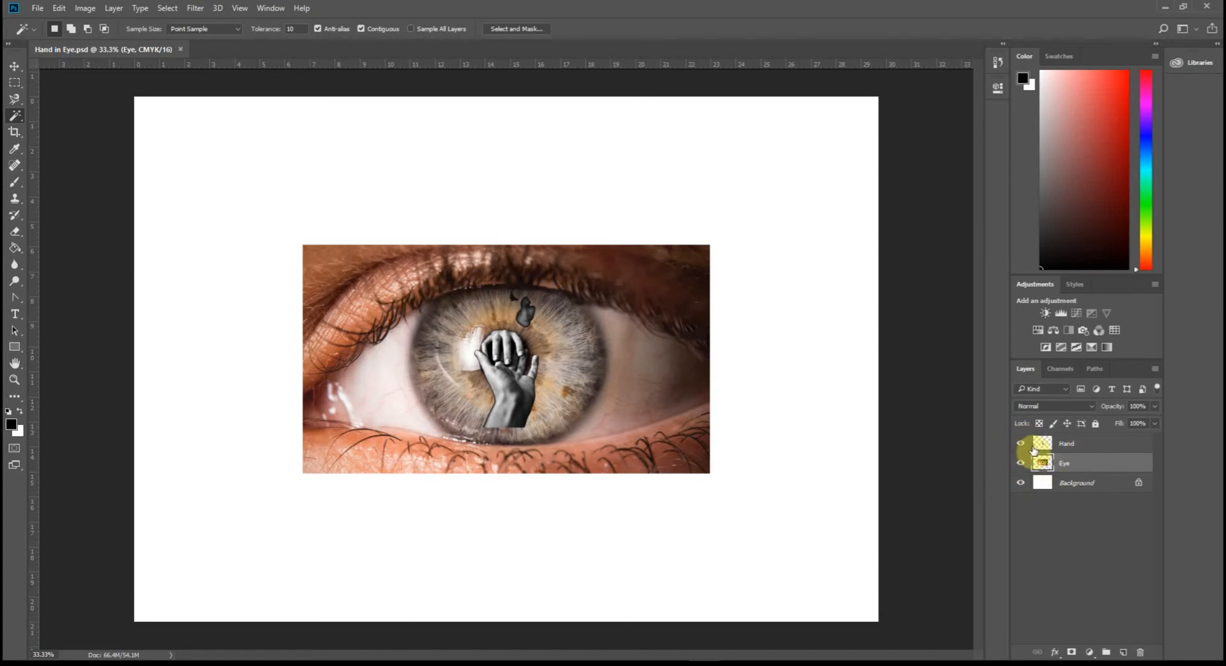
{"action": "left_click", "coordinate": [1021, 444]}
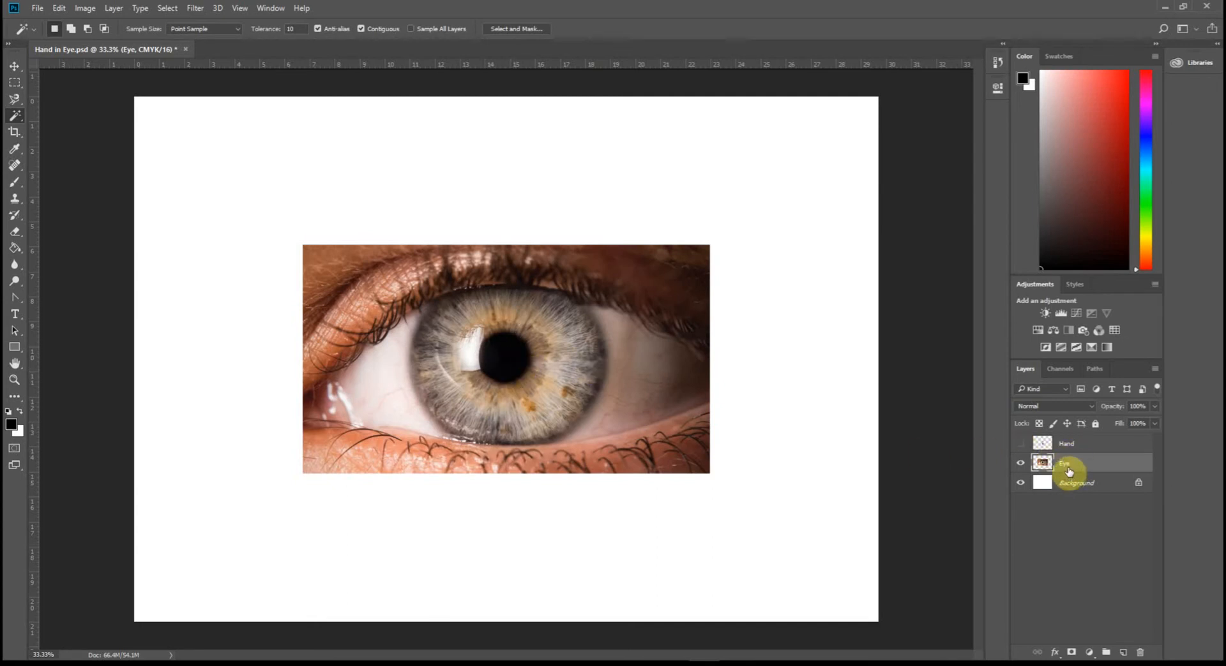
{"action": "left_click", "coordinate": [59, 8]}
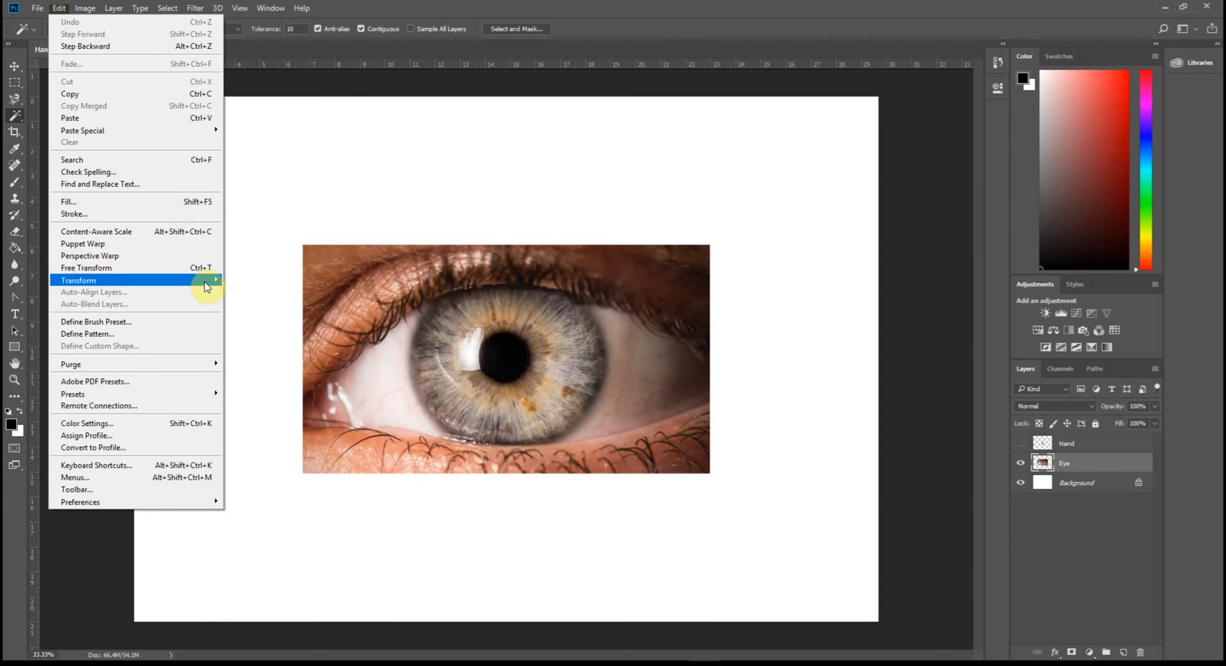
{"action": "mouse_move", "coordinate": [213, 280]}
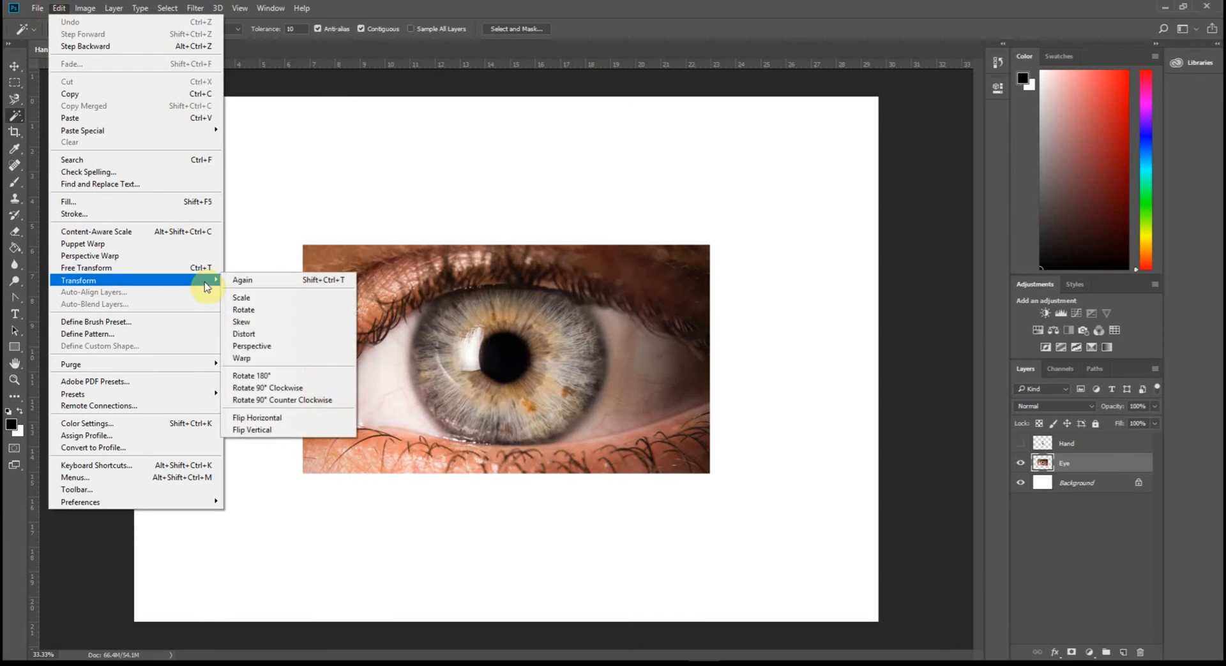
{"action": "left_click", "coordinate": [279, 307]}
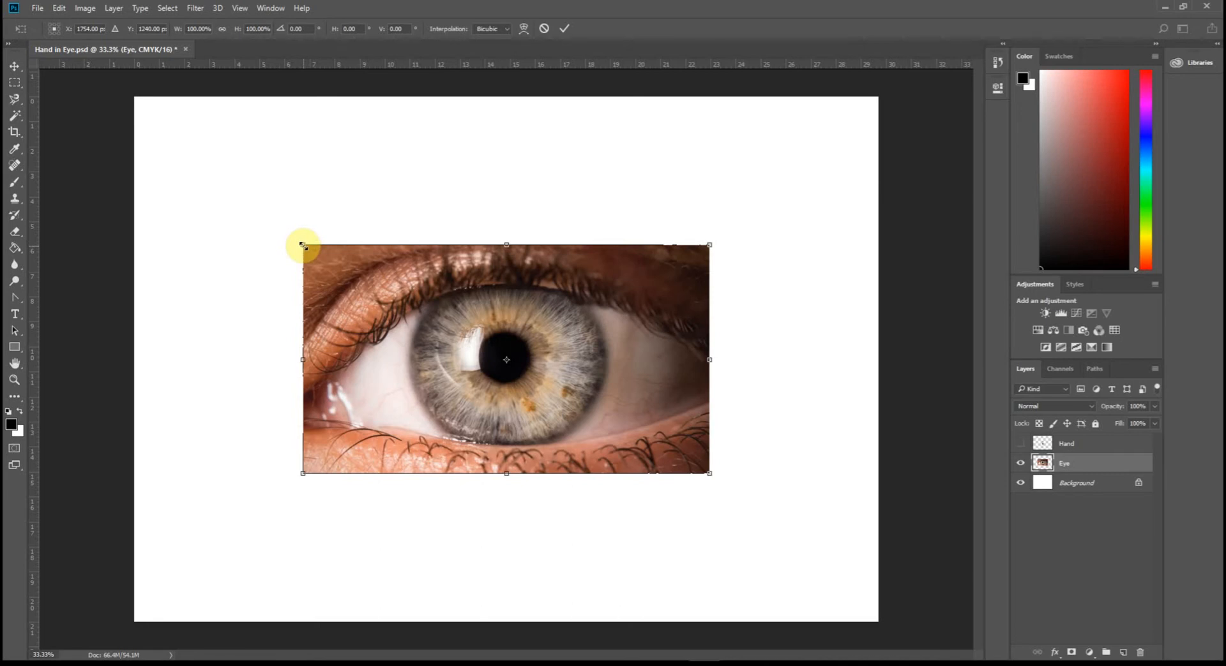
{"action": "left_click_drag", "start_coordinate": [299, 242], "coordinate": [158, 142]}
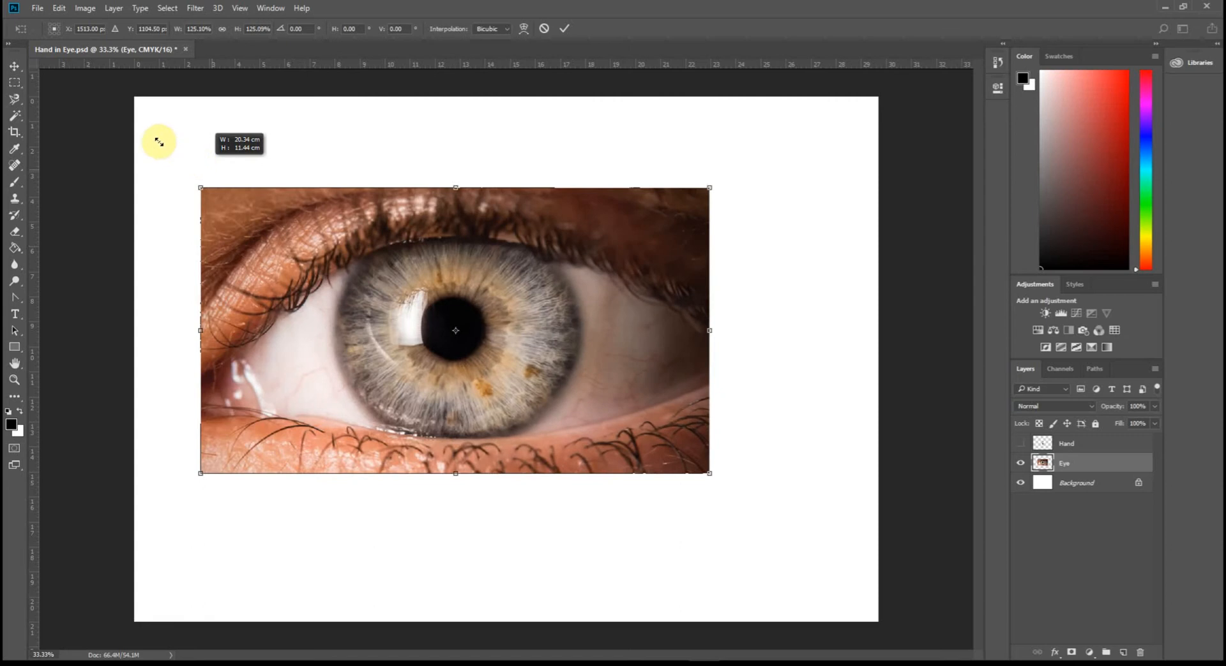
{"action": "left_click_drag", "start_coordinate": [710, 478], "coordinate": [867, 563]}
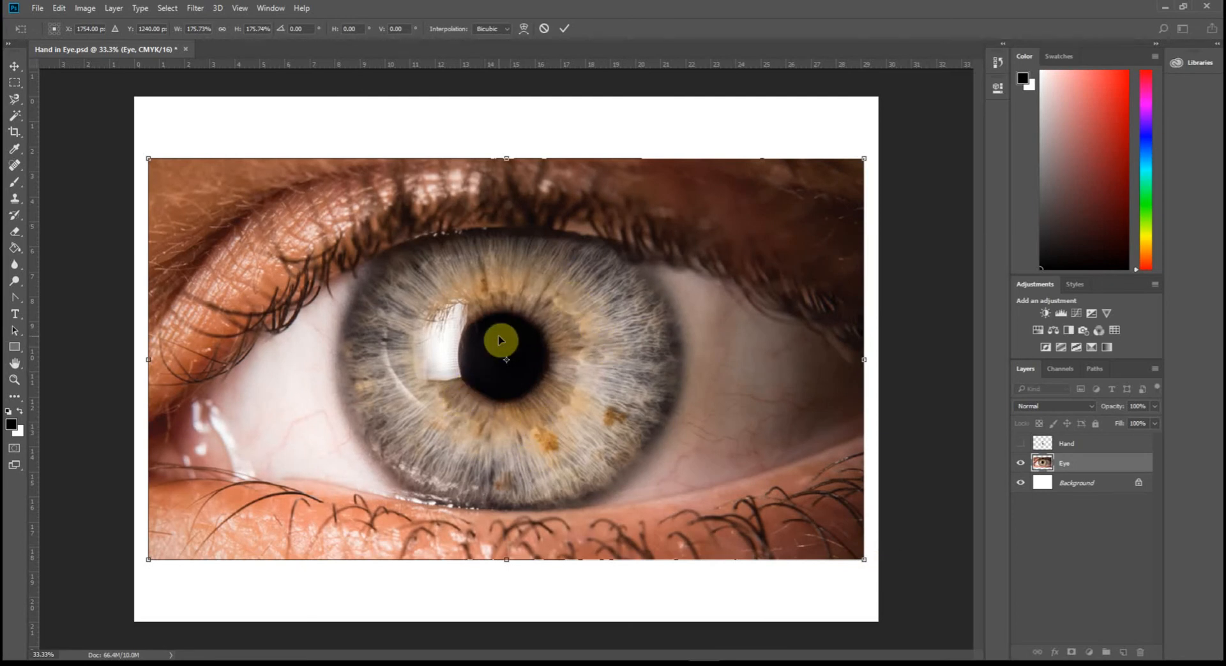
{"action": "key", "text": "Return"}
{"action": "key", "text": "w"}
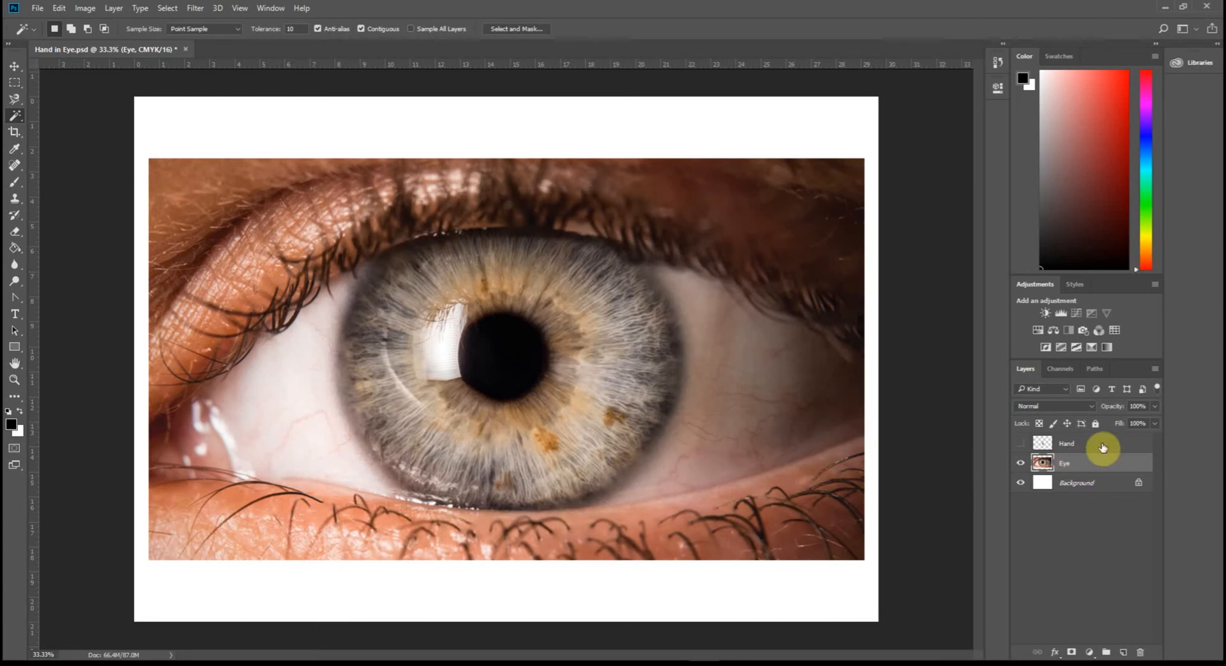
Show the Hand layer and move it down so the face sits in the pupil and the hands lie below it
{"action": "left_click", "coordinate": [1018, 444]}
{"action": "left_click", "coordinate": [1083, 441]}
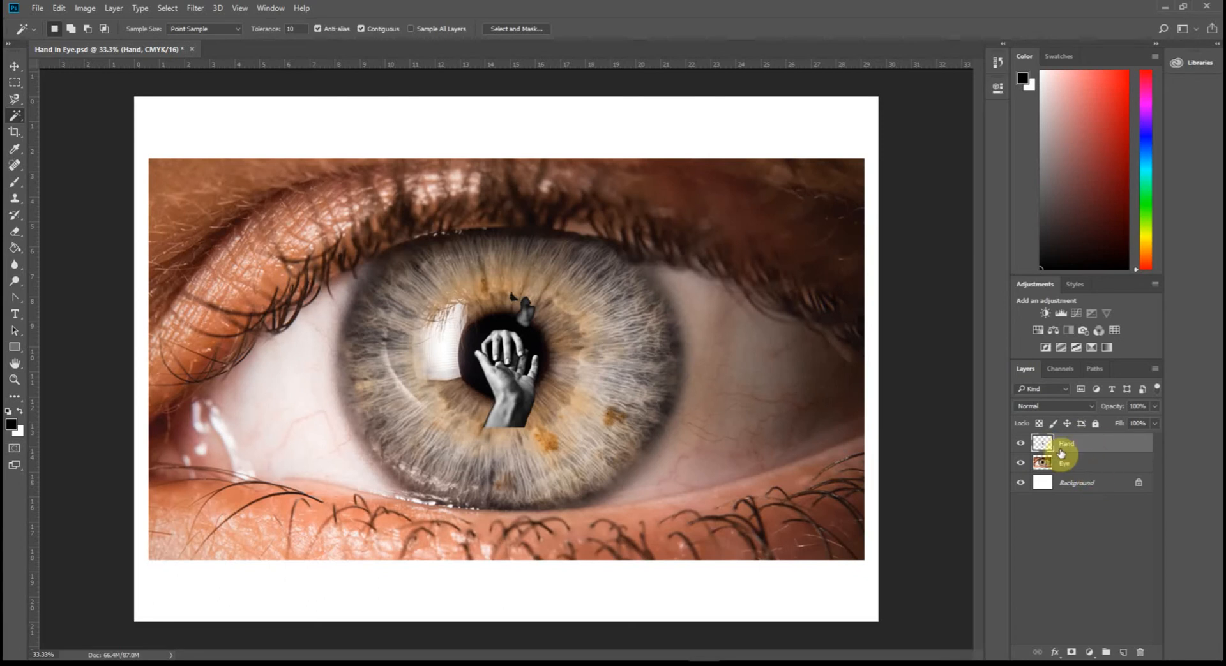
{"action": "left_click", "coordinate": [14, 66]}
{"action": "left_click_drag", "start_coordinate": [501, 391], "coordinate": [482, 431]}
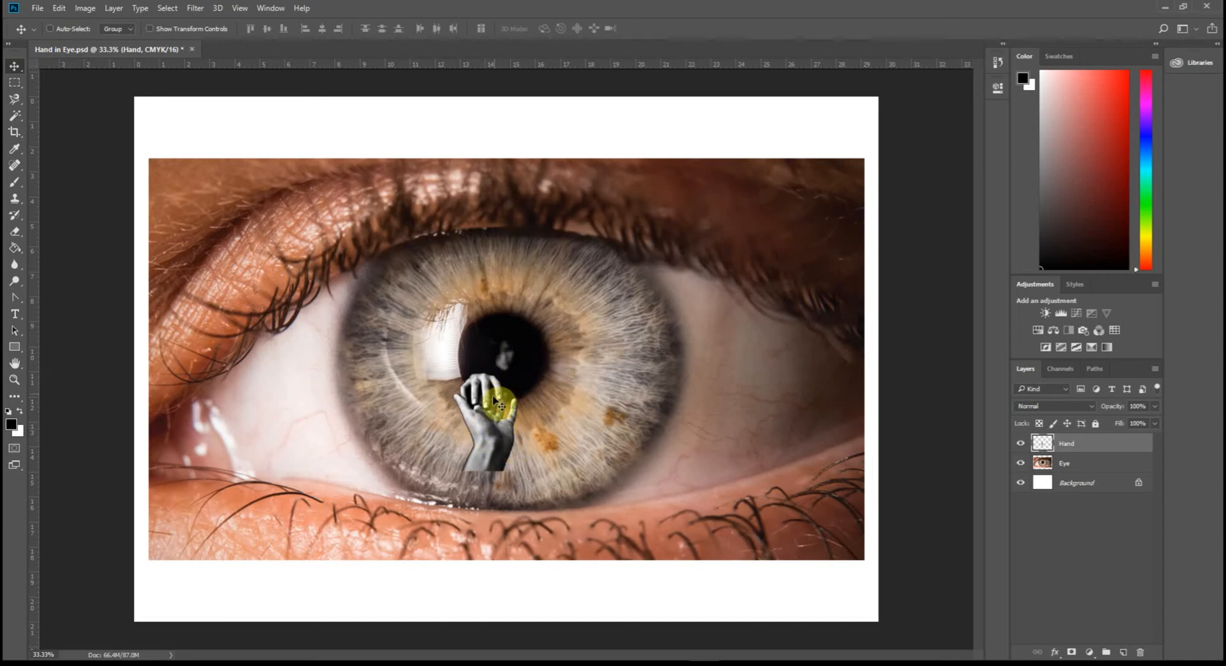
Scale the Hand layer to about 135% and position it with the wrist ending at the iris's lower edge
{"action": "left_click", "coordinate": [57, 8]}
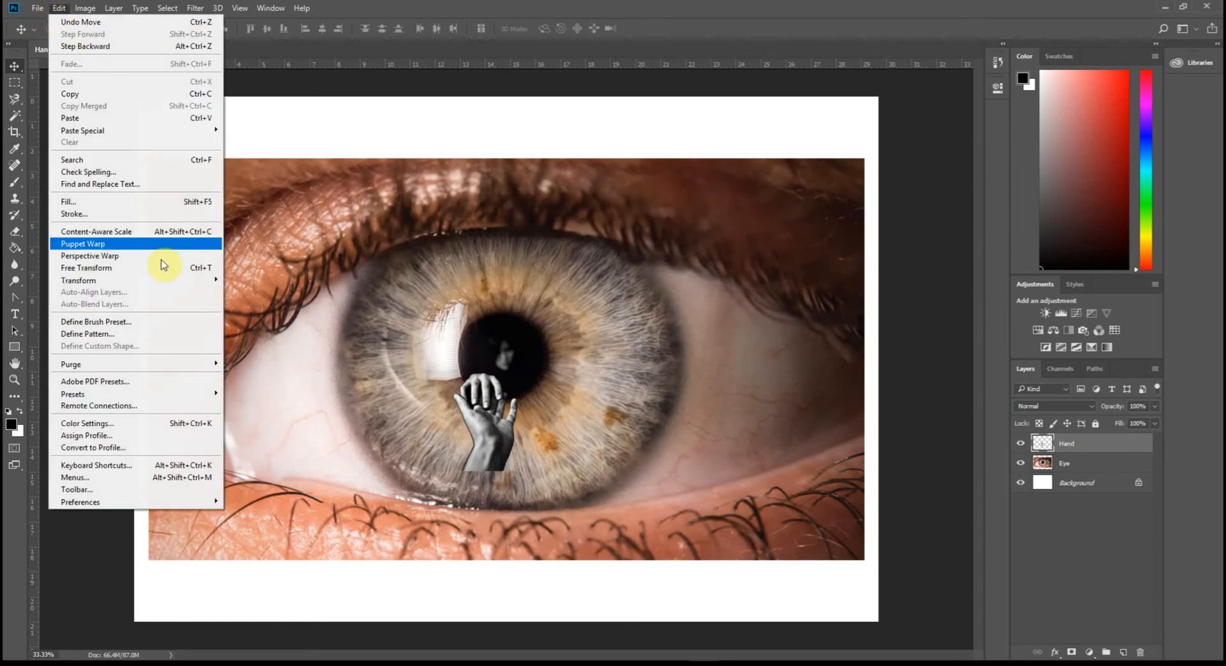
{"action": "mouse_move", "coordinate": [192, 281]}
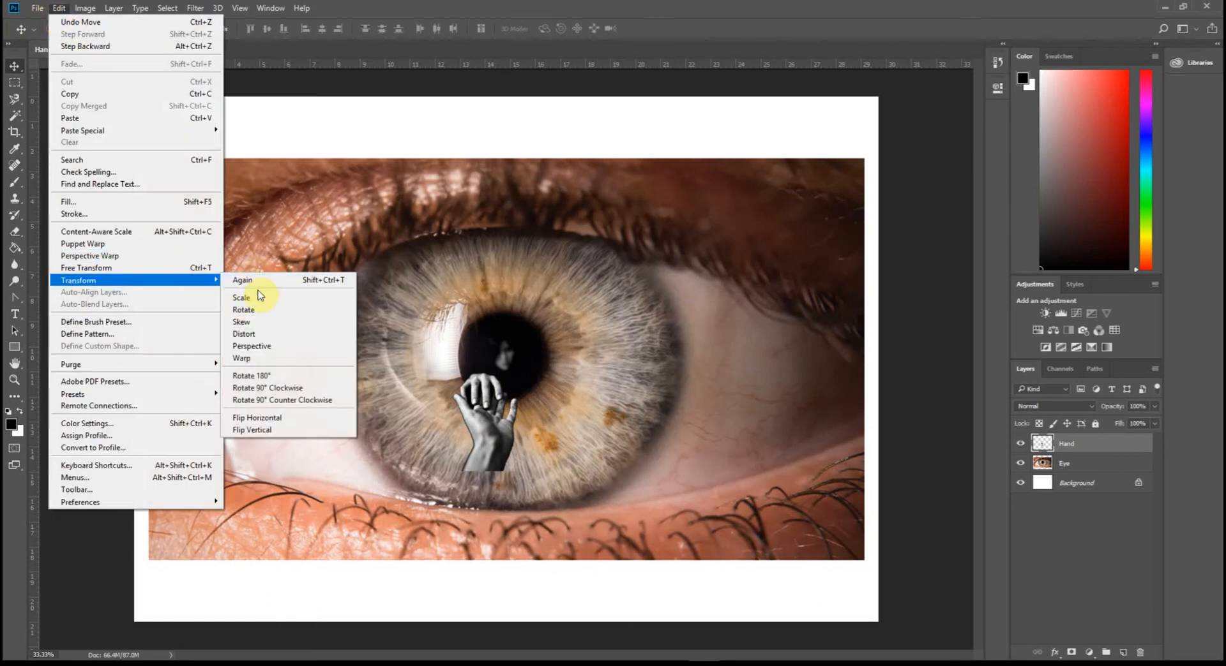
{"action": "left_click", "coordinate": [246, 297]}
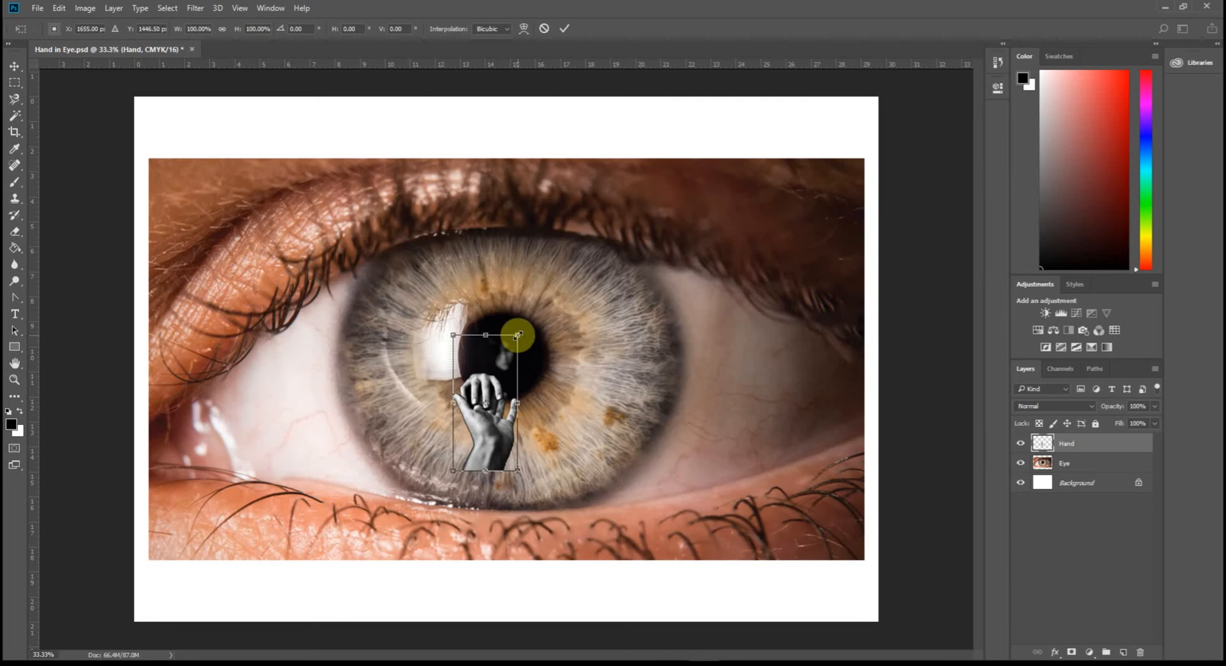
{"action": "left_click_drag", "start_coordinate": [517, 334], "coordinate": [622, 268]}
{"action": "left_click_drag", "start_coordinate": [492, 368], "coordinate": [483, 389]}
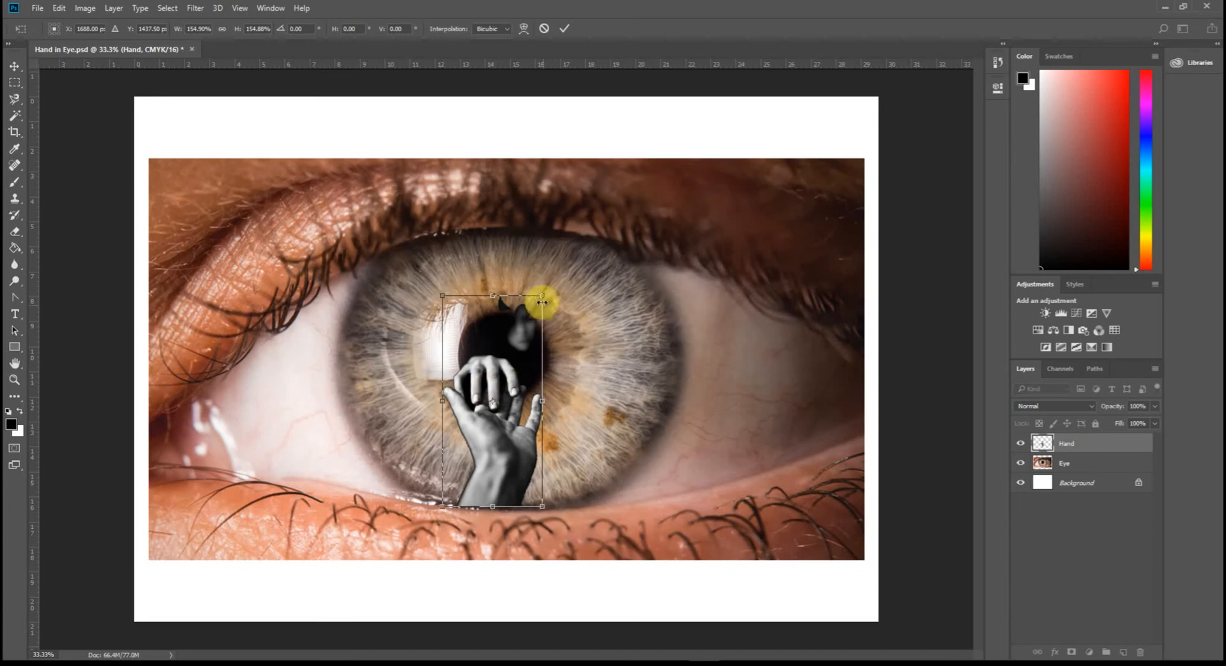
{"action": "left_click_drag", "start_coordinate": [542, 296], "coordinate": [522, 320]}
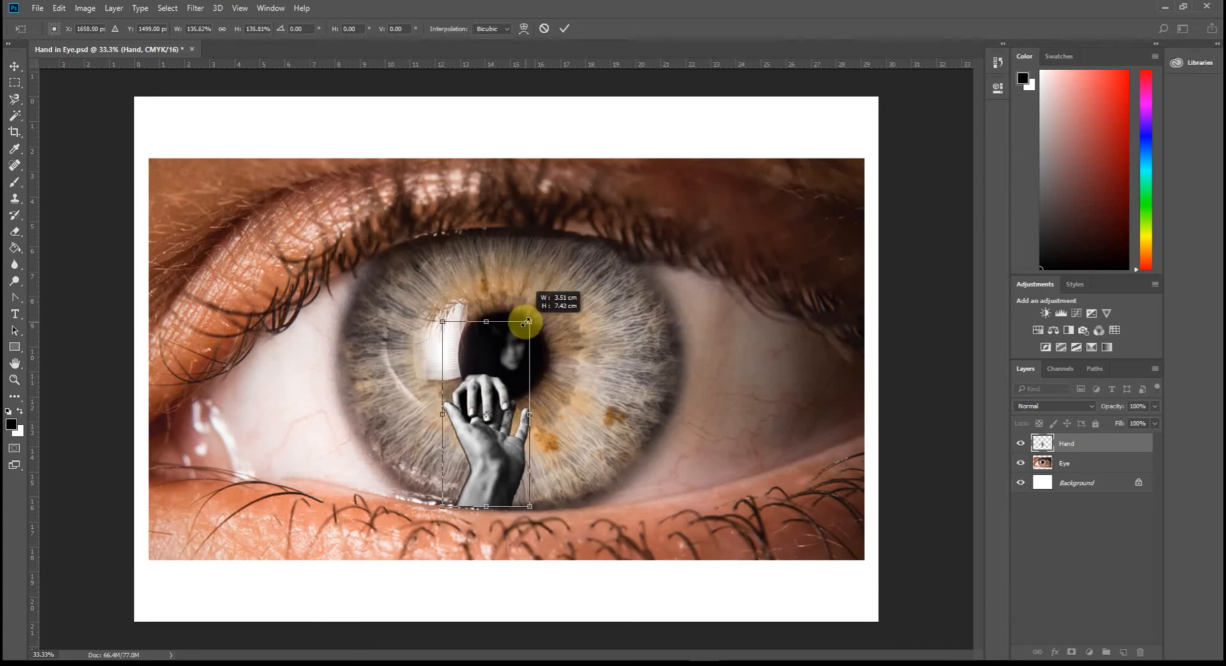
{"action": "left_click_drag", "start_coordinate": [510, 359], "coordinate": [514, 360]}
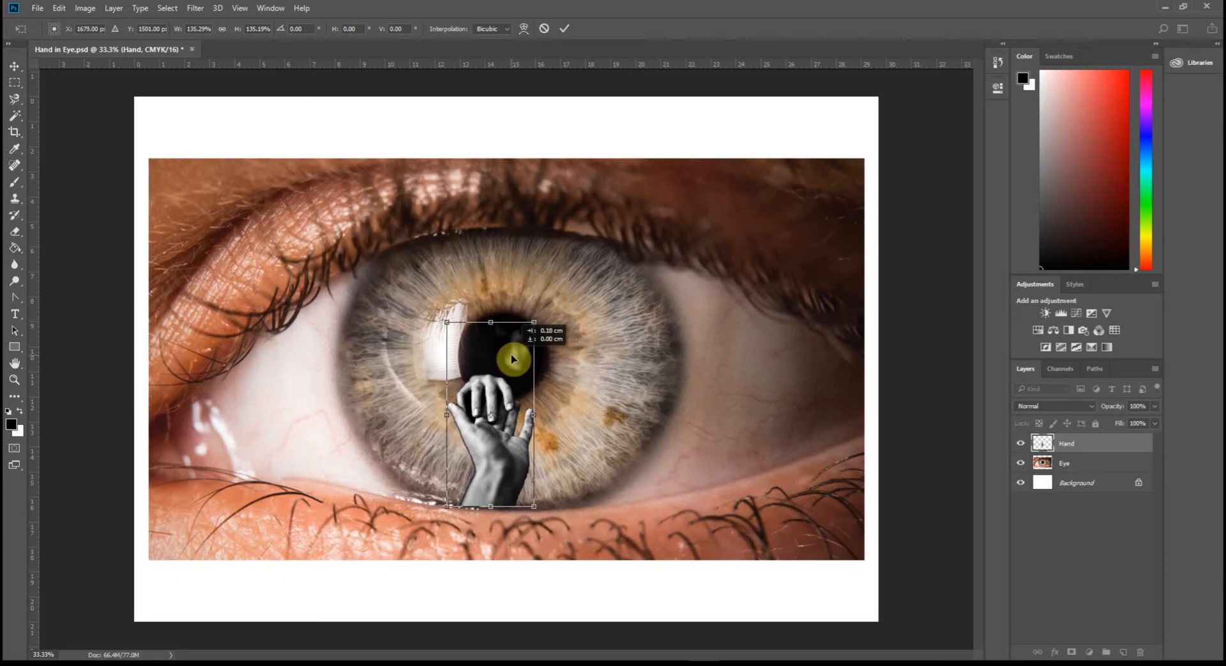
{"action": "key", "text": "Return"}
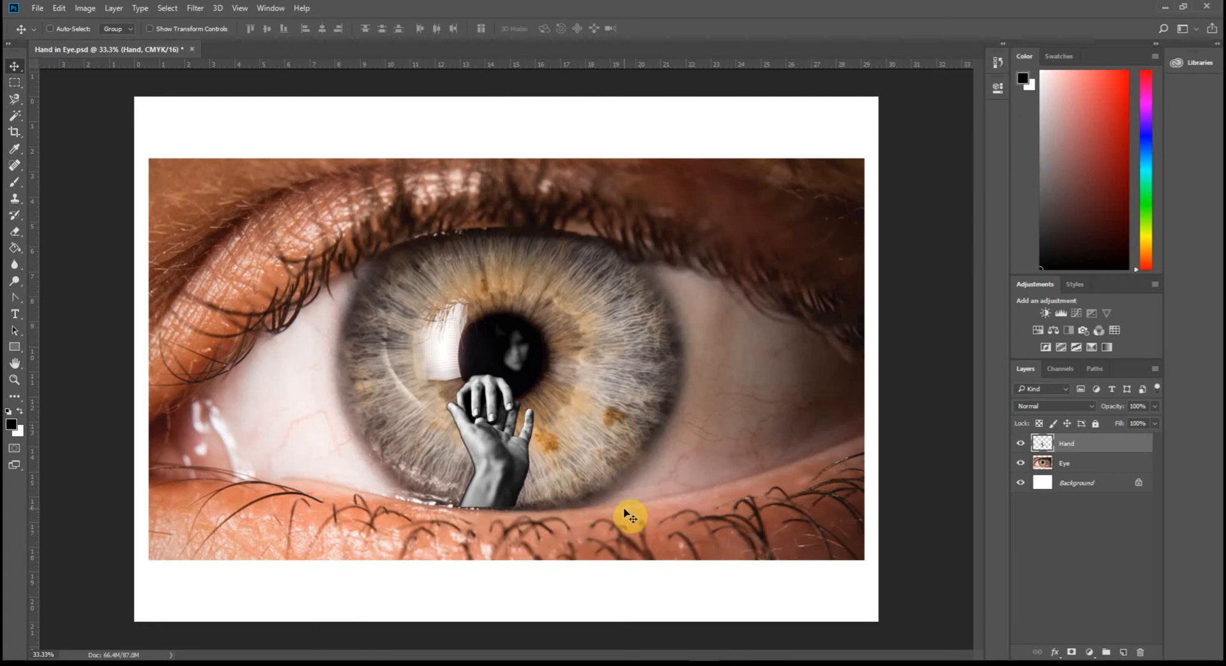
Clear the dark gap between the fingers using a Magic Wand selection, and set the Hand layer's blend mode to Lighten
{"action": "left_click", "coordinate": [15, 115]}
{"action": "left_click", "coordinate": [472, 406]}
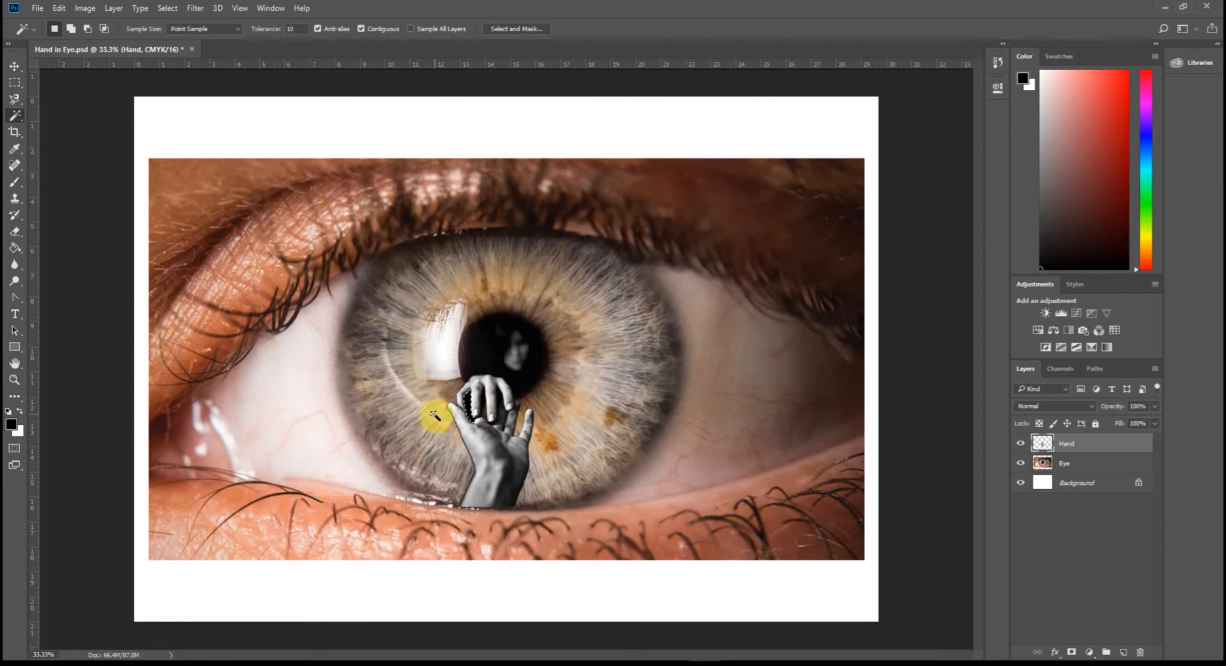
{"action": "left_click", "coordinate": [168, 8]}
{"action": "left_click", "coordinate": [179, 36]}
{"action": "left_click", "coordinate": [1091, 405]}
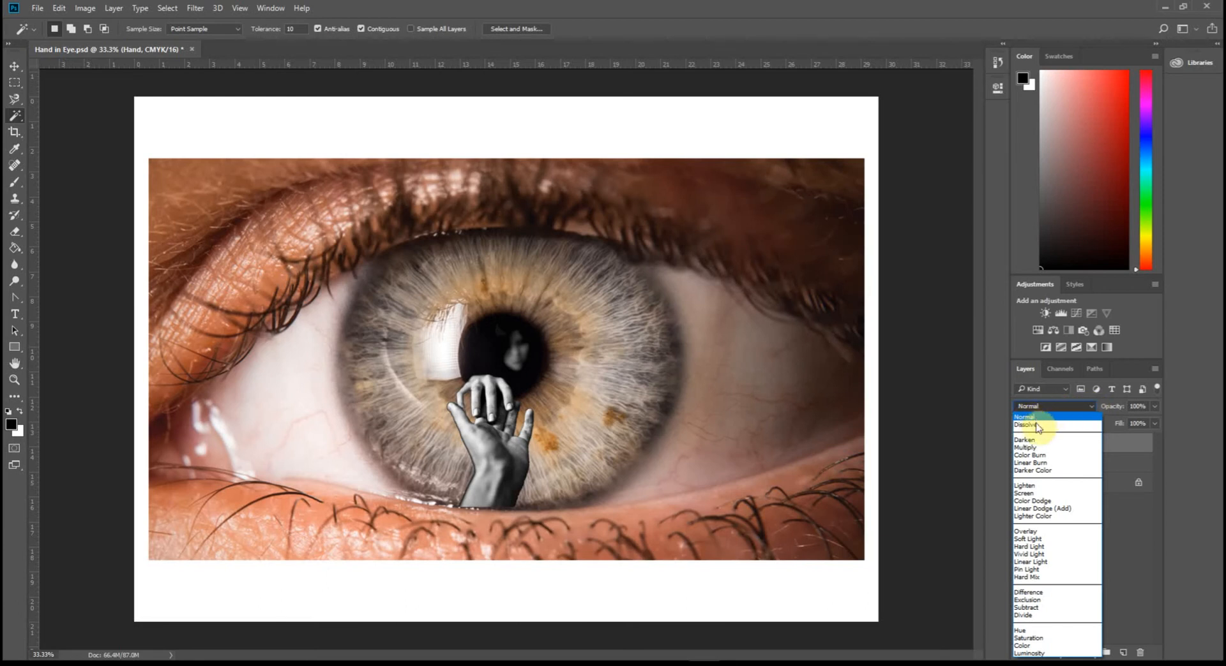
{"action": "left_click", "coordinate": [1036, 487]}
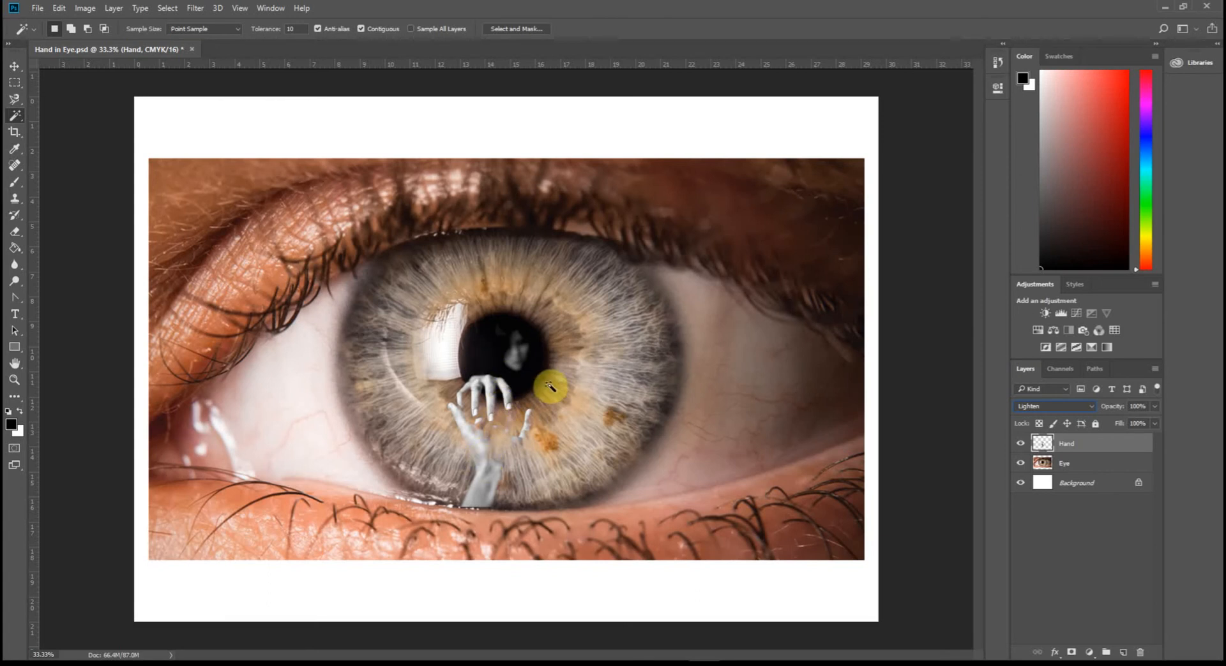
Select the iris on the Eye layer by tracing its full outline with the Magnetic Lasso
{"action": "left_click", "coordinate": [1094, 463]}
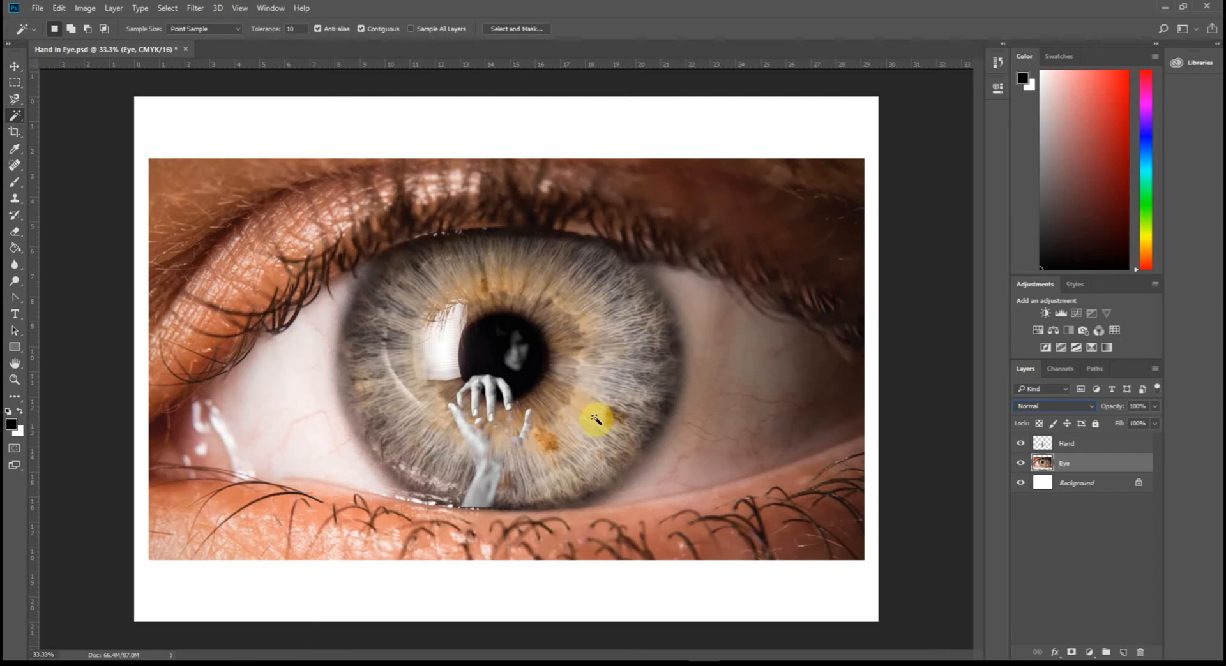
{"action": "left_click", "coordinate": [14, 100]}
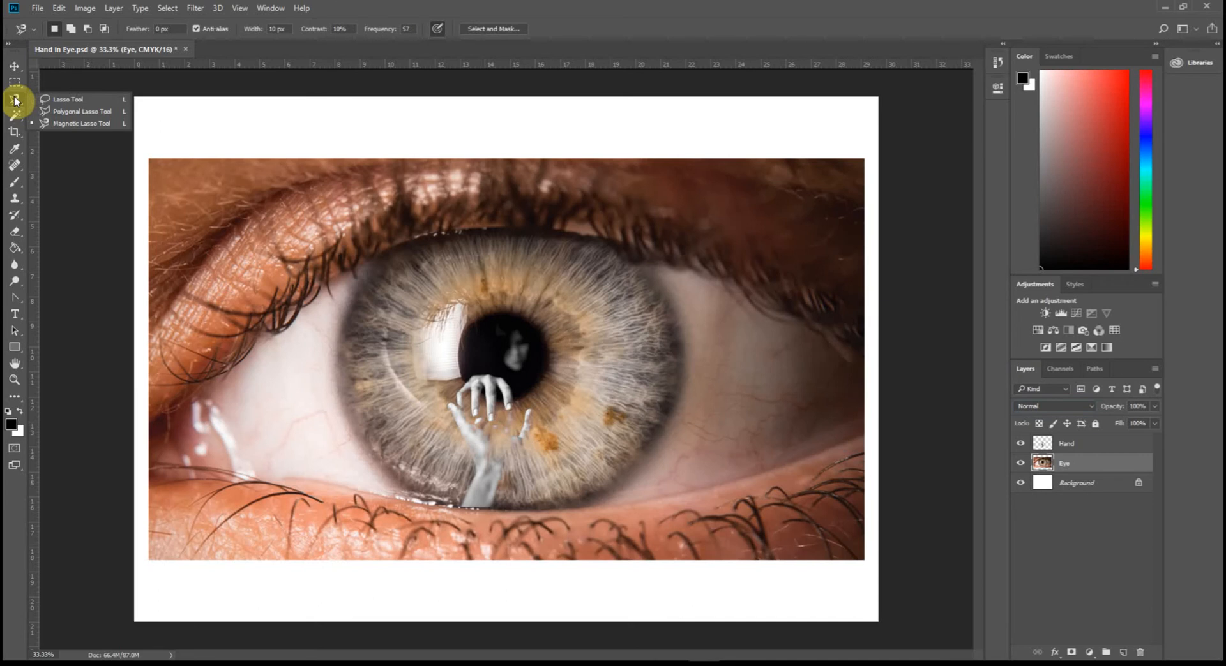
{"action": "left_click", "coordinate": [63, 122]}
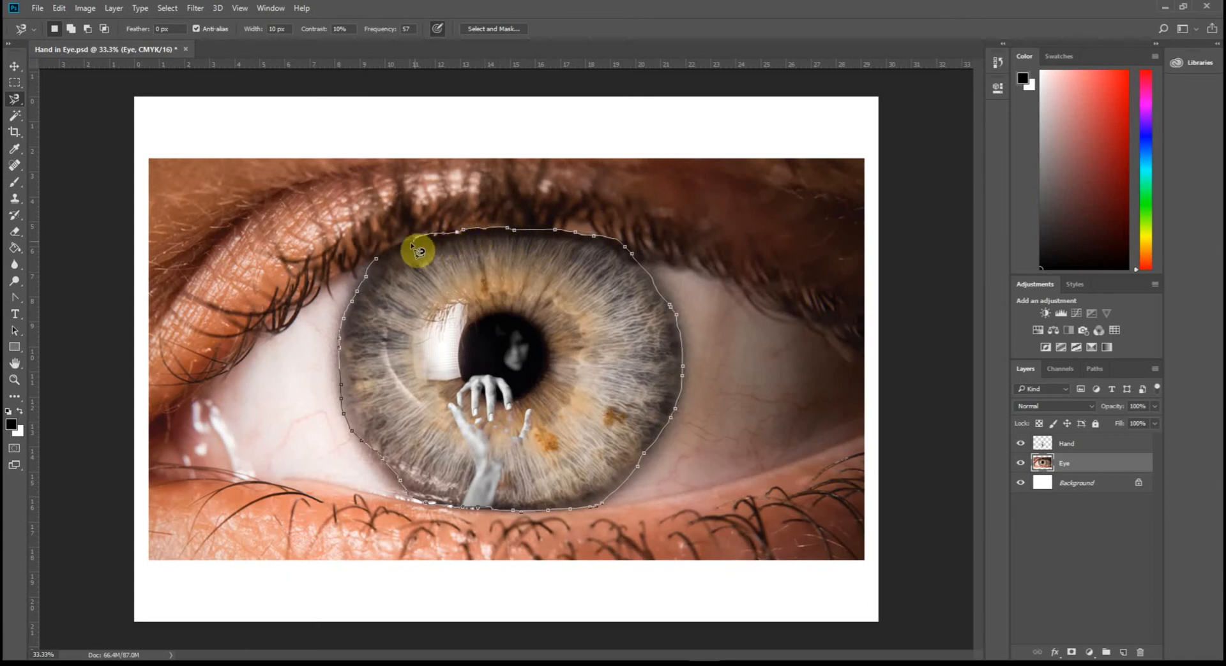
{"action": "left_click", "coordinate": [376, 261]}
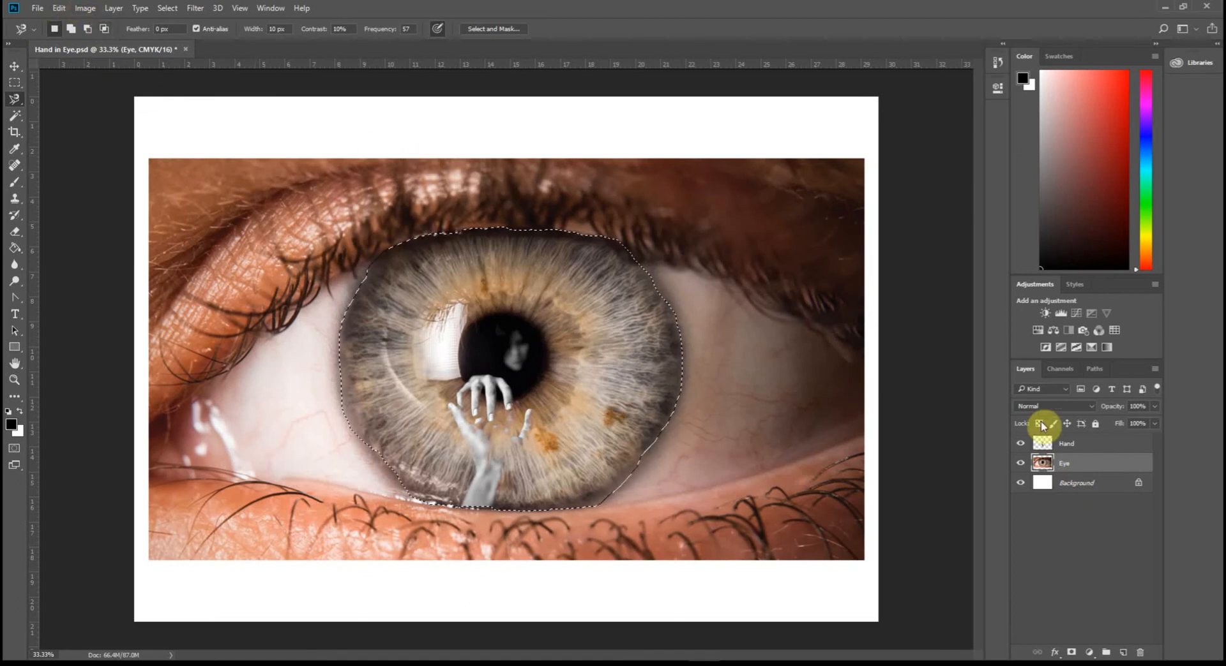
Open the Levels adjustment for the selected iris and move its dialog clear of the iris
{"action": "left_click", "coordinate": [112, 7]}
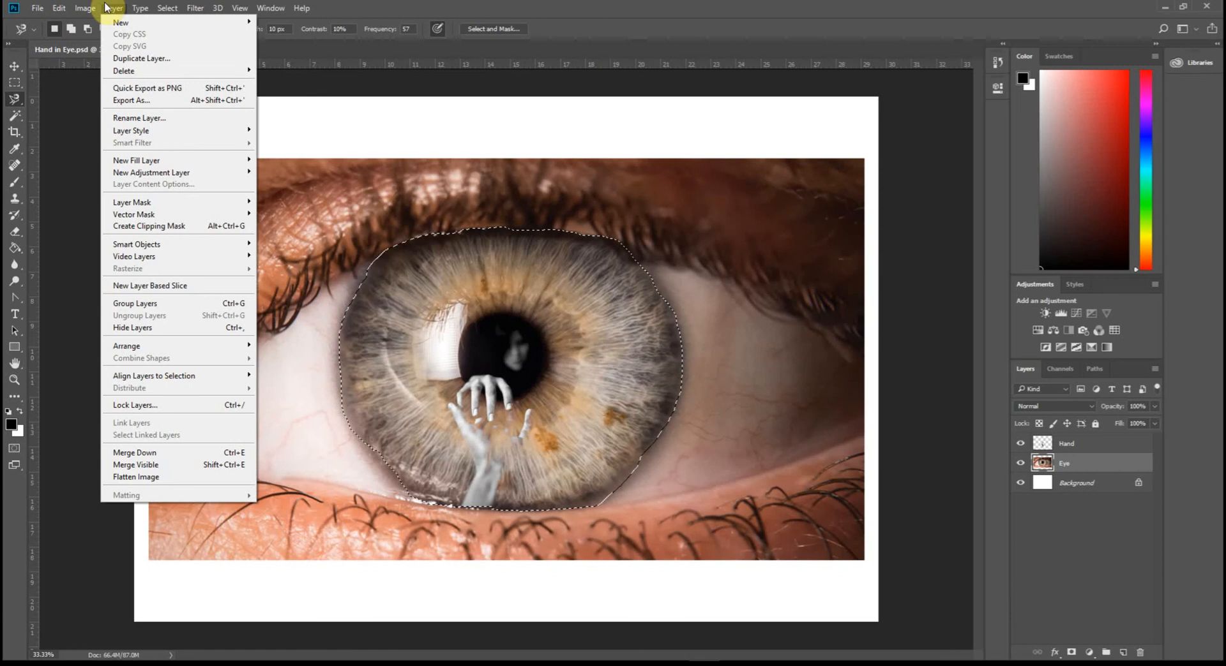
{"action": "mouse_move", "coordinate": [96, 10]}
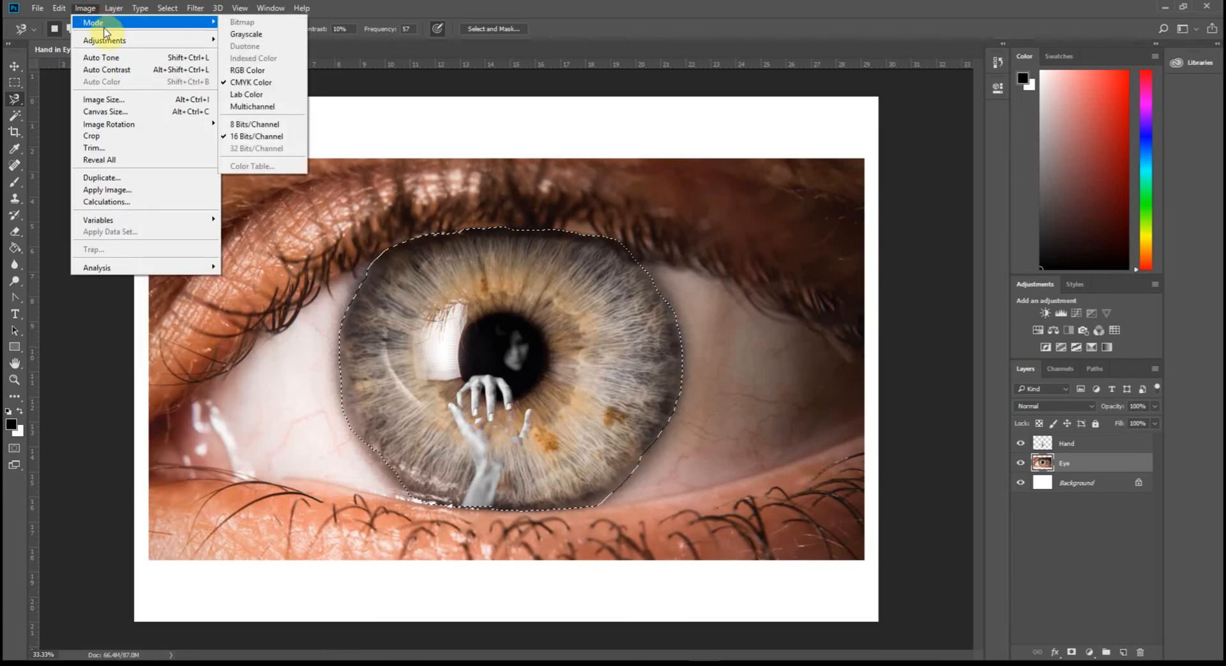
{"action": "mouse_move", "coordinate": [118, 41]}
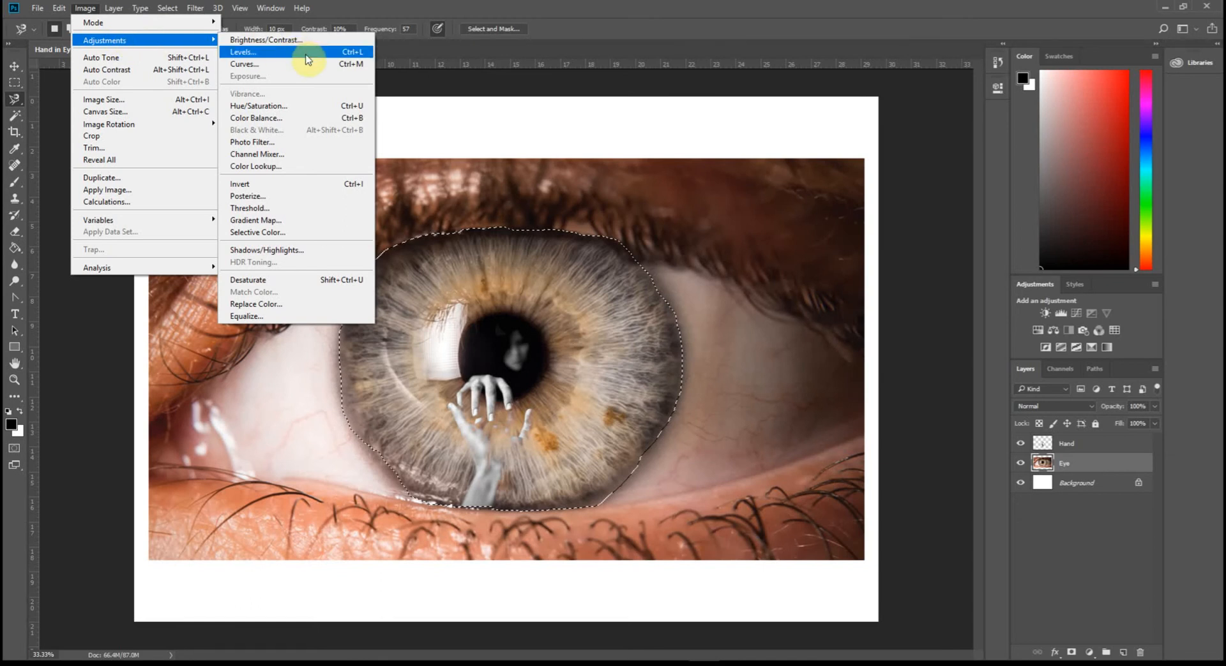
{"action": "left_click", "coordinate": [307, 59]}
{"action": "left_click_drag", "start_coordinate": [775, 115], "coordinate": [824, 105]}
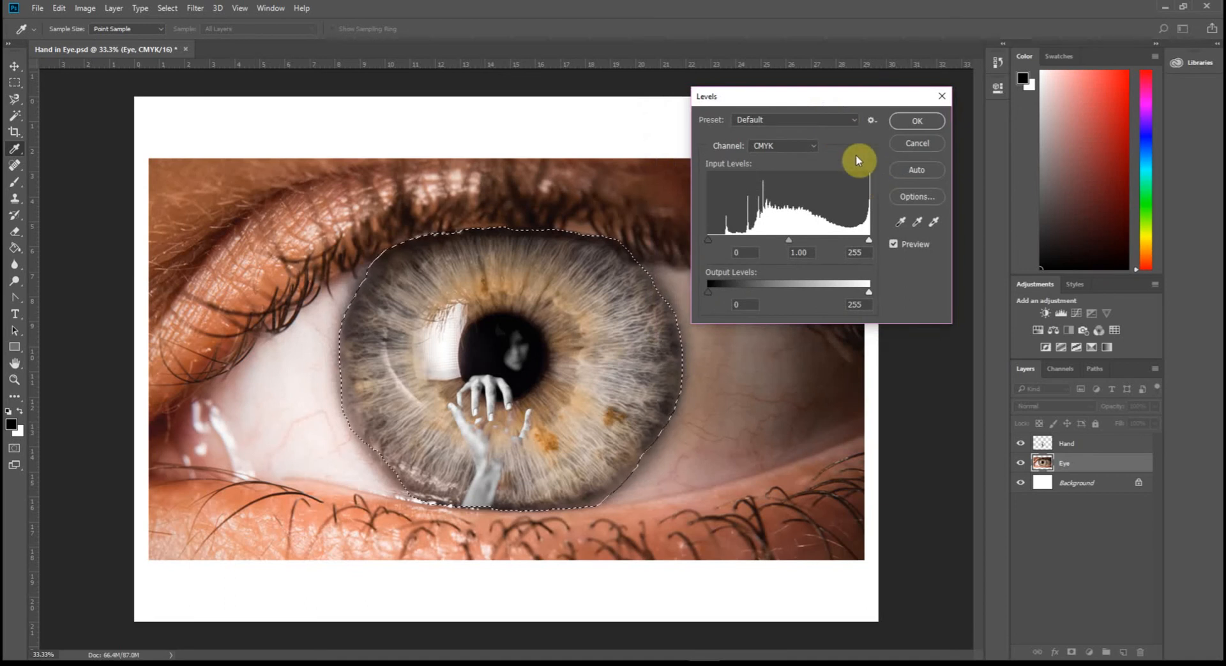
Try the Levels presets Increase Contrast 1, 2, 3 and Lighten Shadows on the iris, and restore the Default preset
{"action": "left_click", "coordinate": [854, 121]}
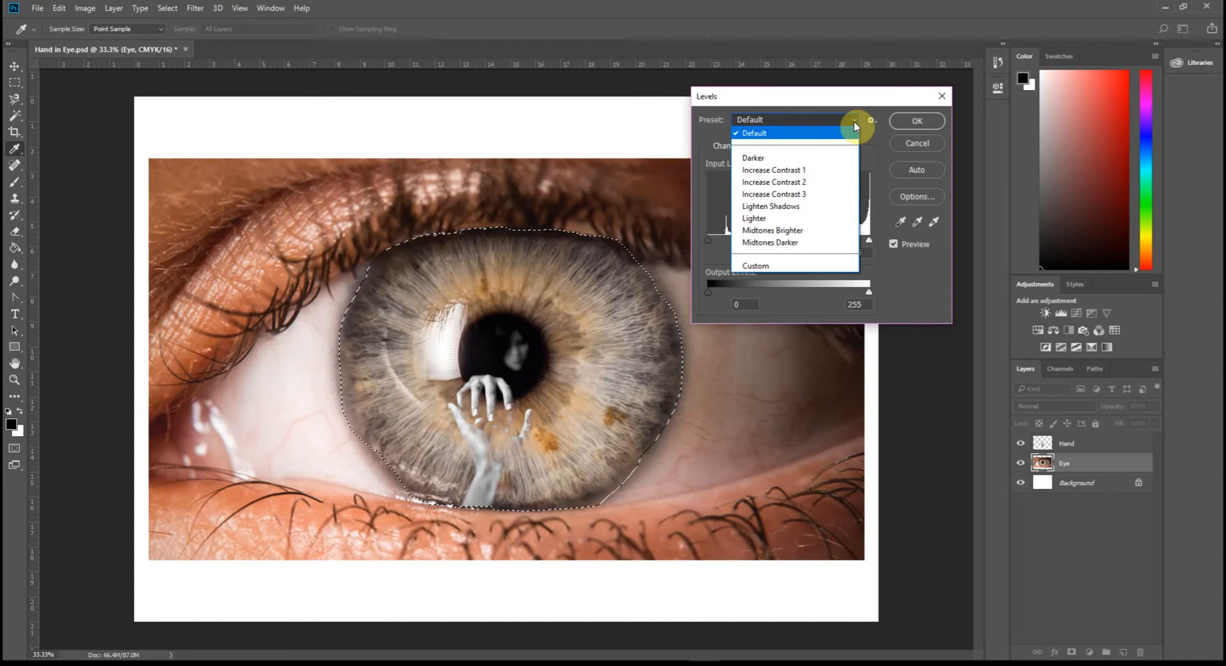
{"action": "left_click", "coordinate": [834, 170]}
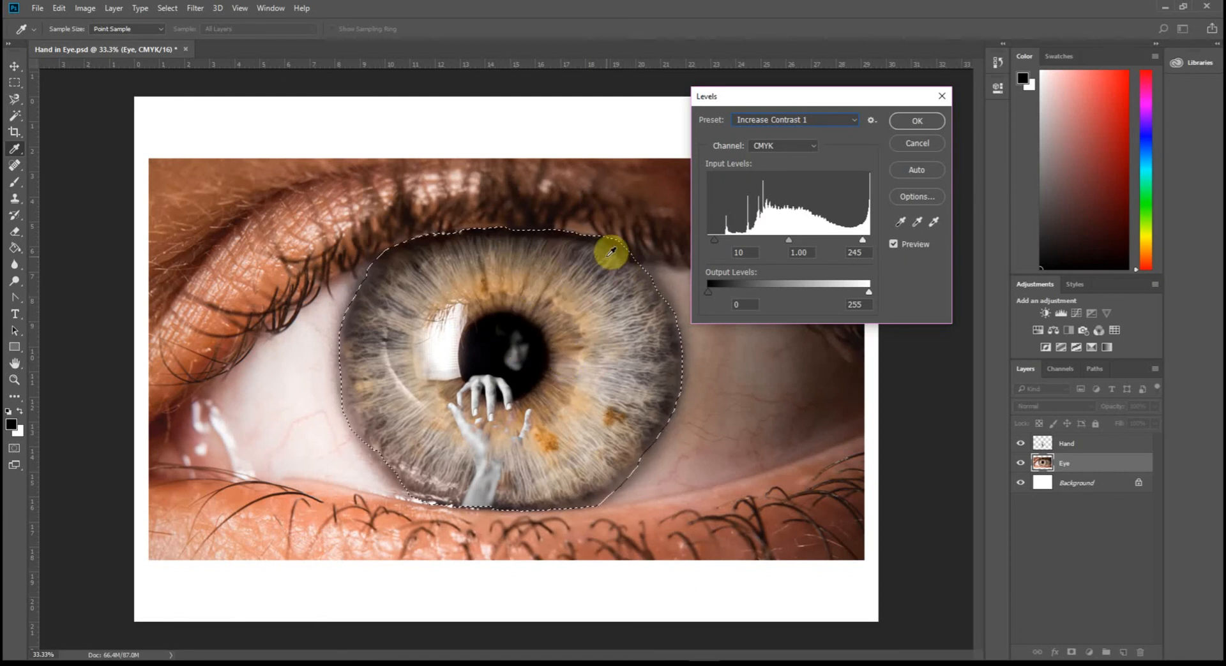
{"action": "left_click", "coordinate": [848, 122]}
{"action": "left_click", "coordinate": [834, 182]}
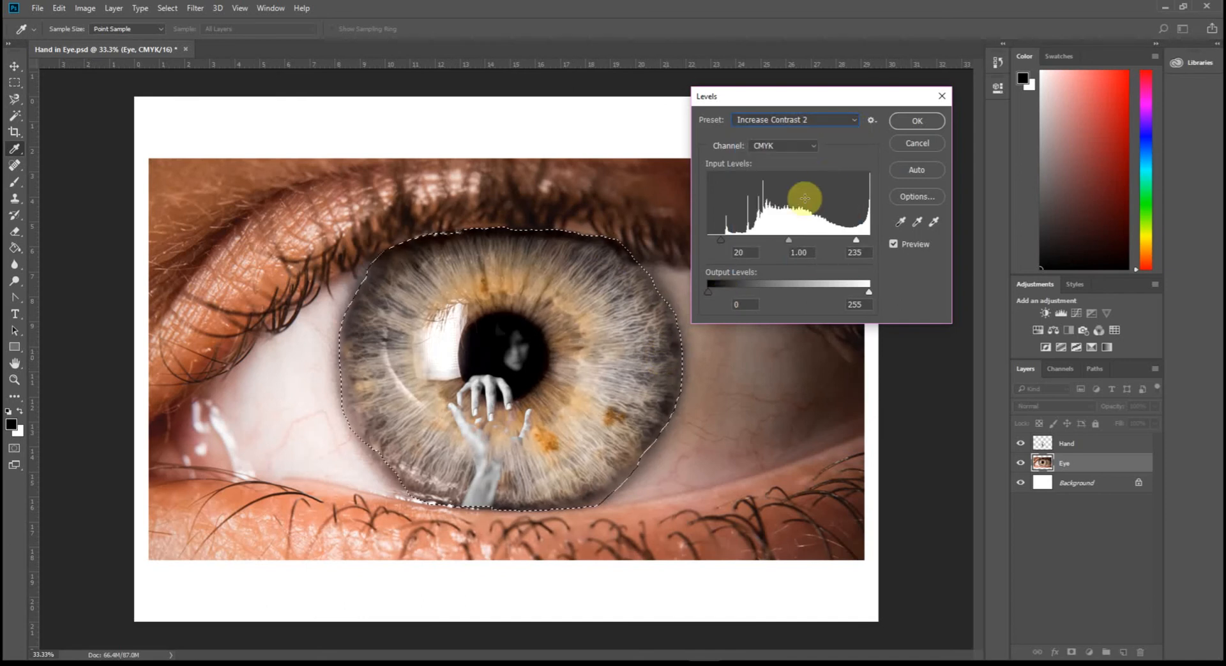
{"action": "left_click", "coordinate": [852, 122]}
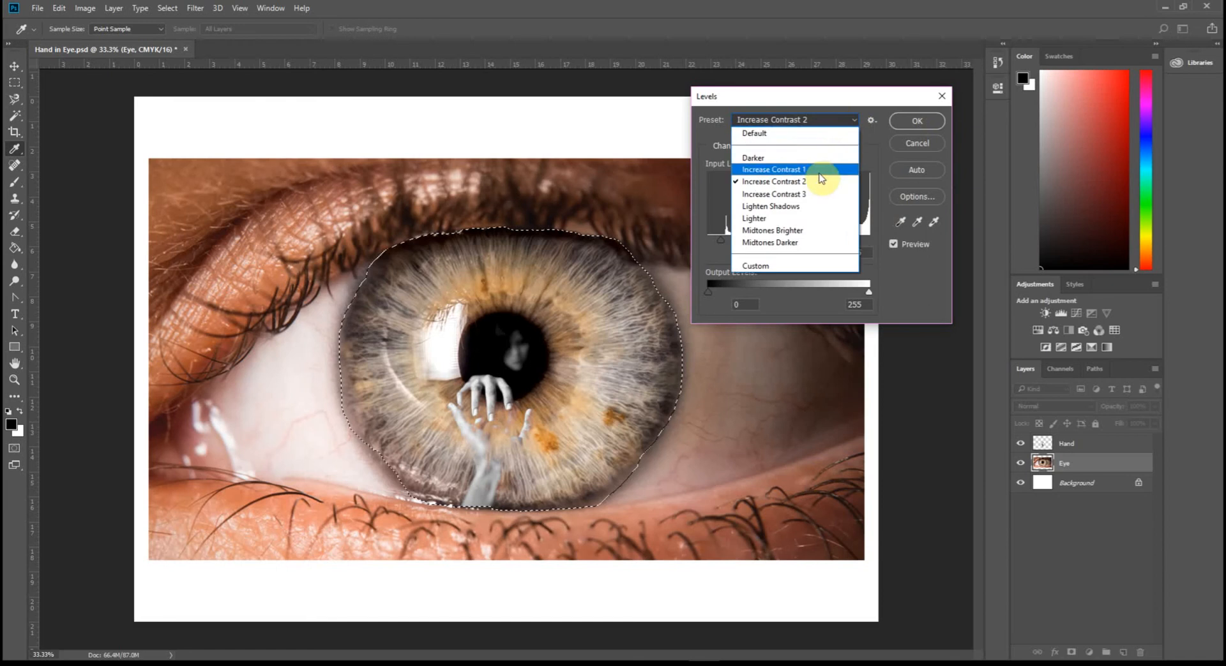
{"action": "left_click", "coordinate": [811, 195]}
{"action": "left_click", "coordinate": [828, 121]}
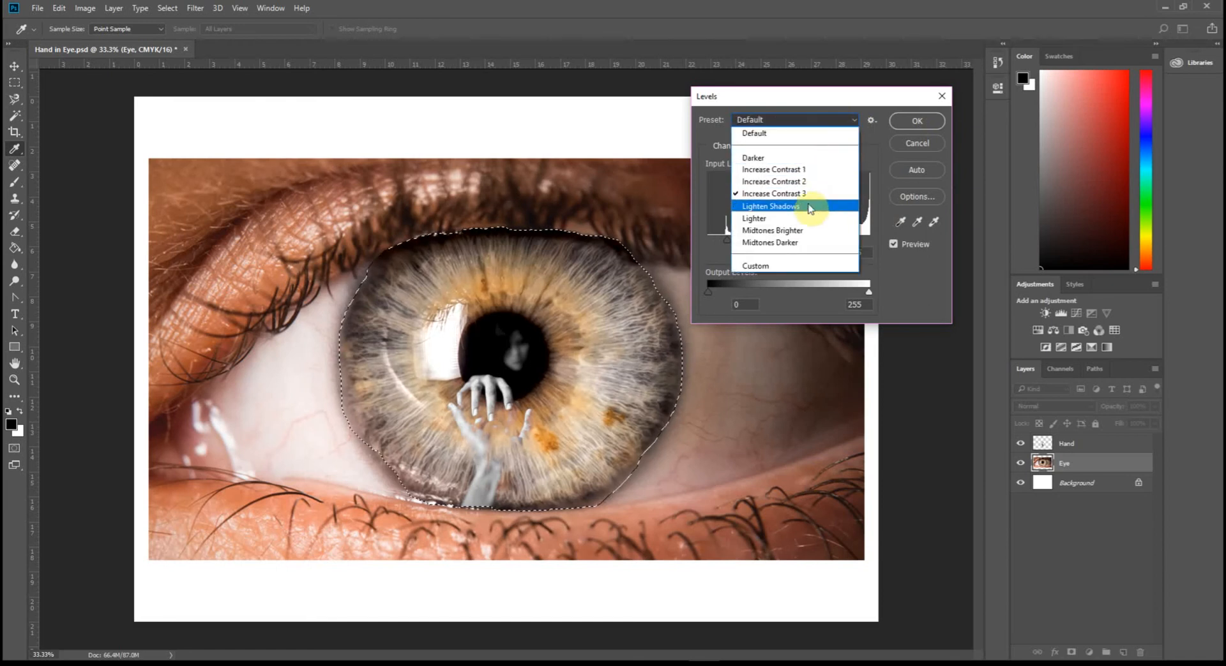
{"action": "left_click", "coordinate": [811, 205]}
{"action": "left_click", "coordinate": [831, 120]}
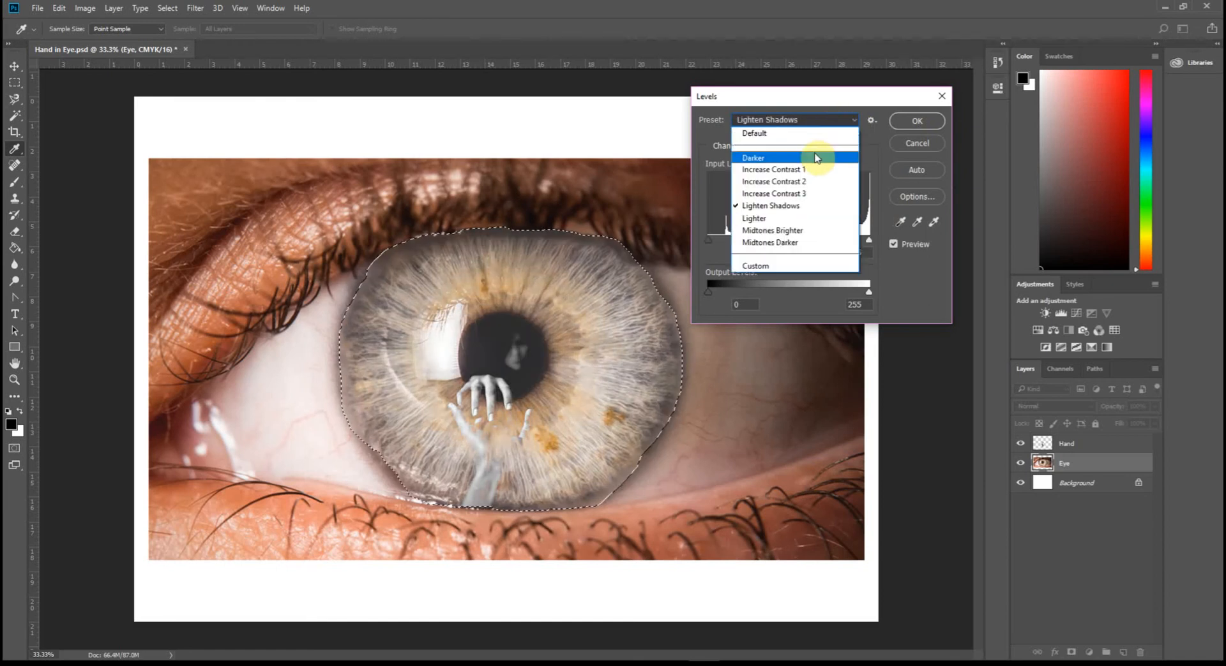
{"action": "left_click", "coordinate": [819, 132]}
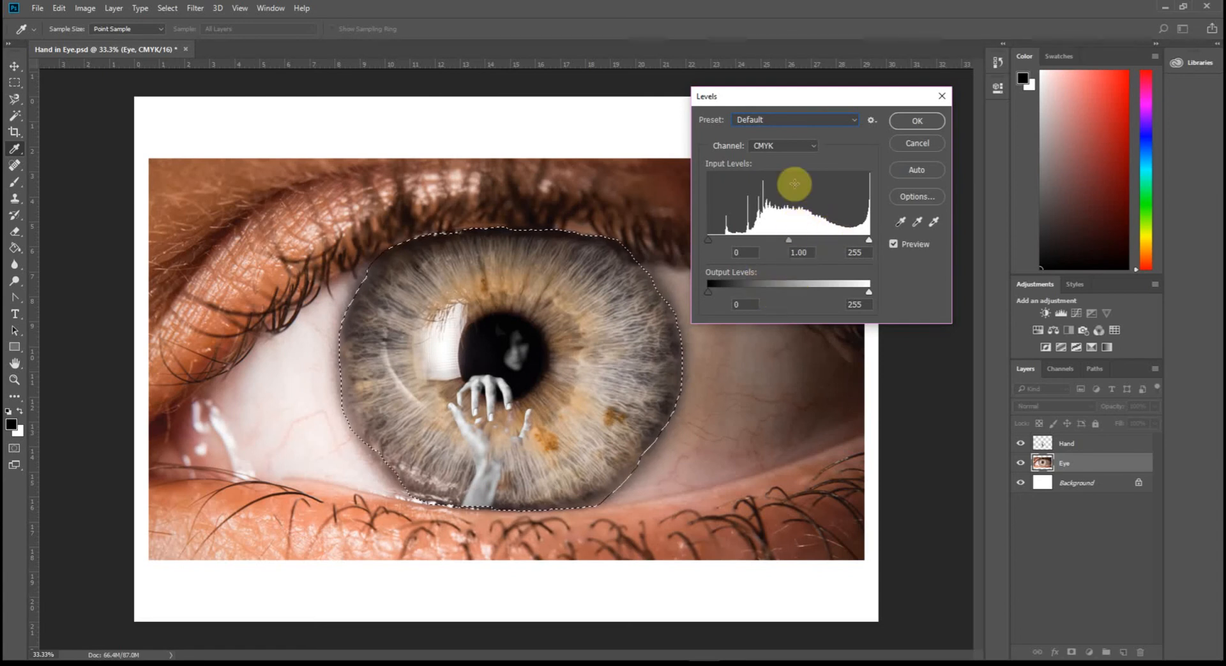
Shift the iris towards blue with Levels by setting the Cyan channel's midtone input to 0.61, and apply the adjustment
{"action": "left_click", "coordinate": [805, 148]}
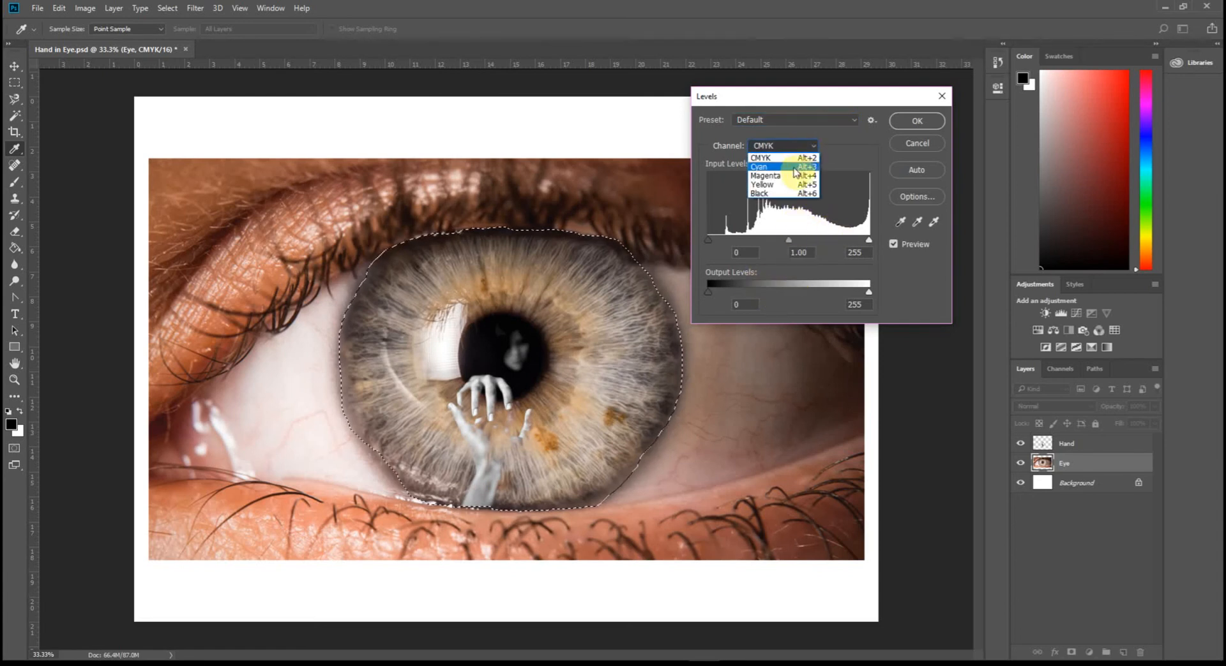
{"action": "left_click", "coordinate": [792, 169]}
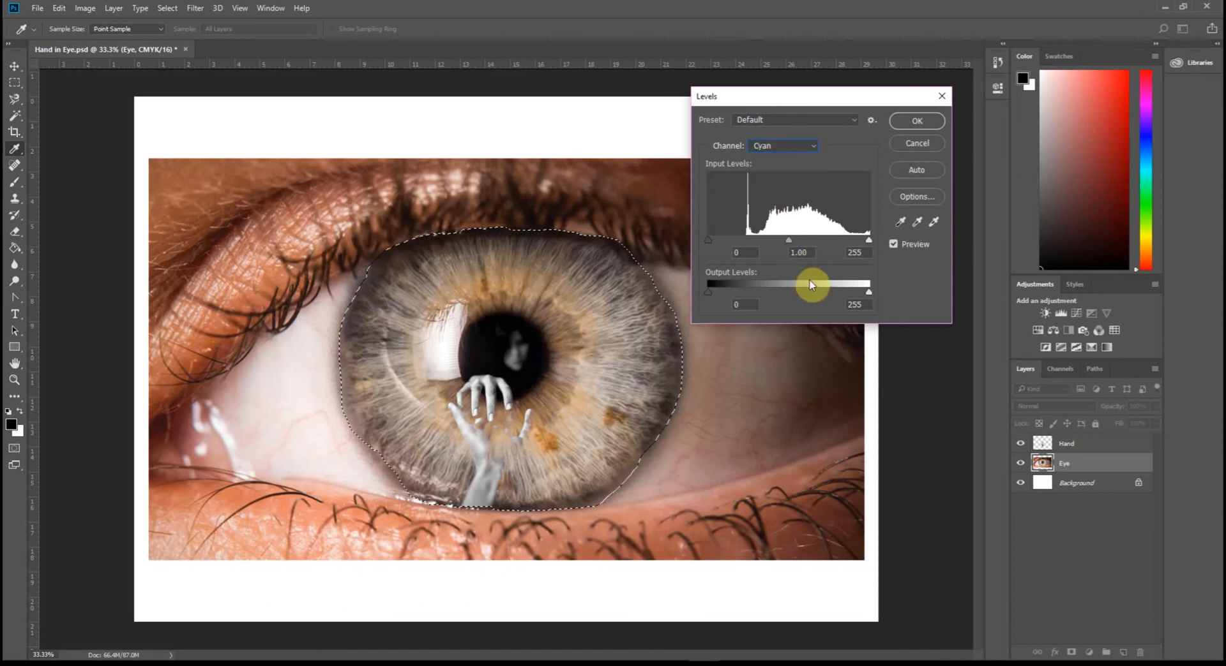
{"action": "left_click_drag", "start_coordinate": [710, 295], "coordinate": [707, 294]}
{"action": "left_click_drag", "start_coordinate": [789, 240], "coordinate": [798, 237]}
{"action": "left_click_drag", "start_coordinate": [868, 242], "coordinate": [873, 241]}
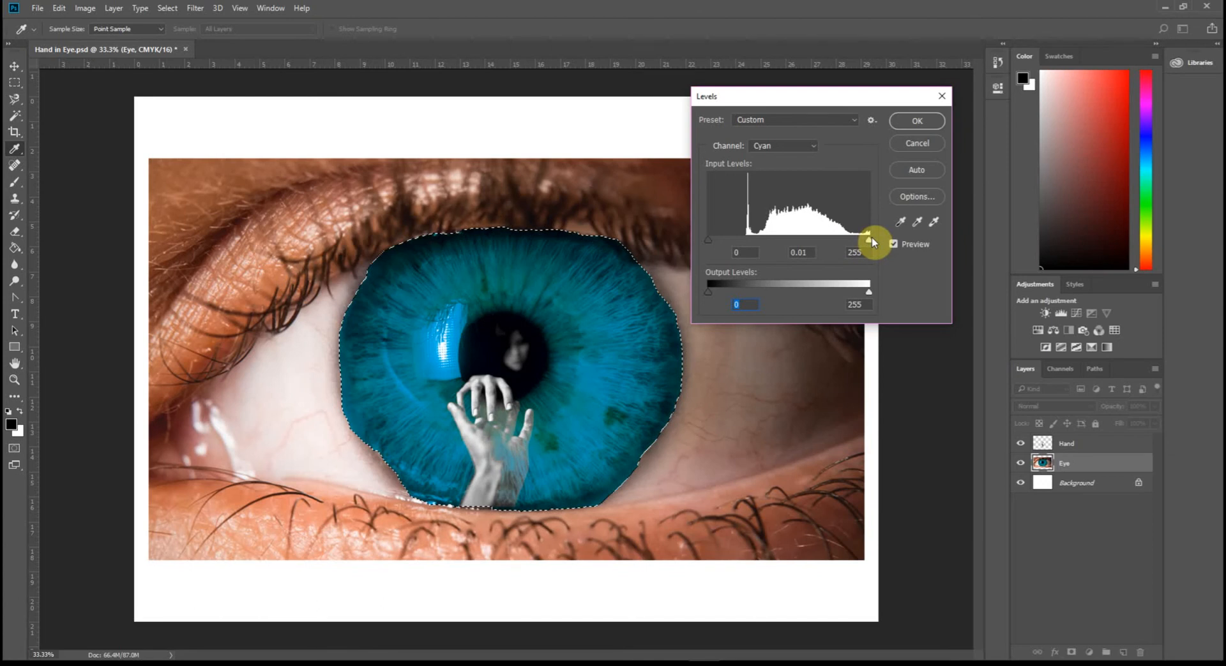
{"action": "left_click_drag", "start_coordinate": [872, 241], "coordinate": [814, 241]}
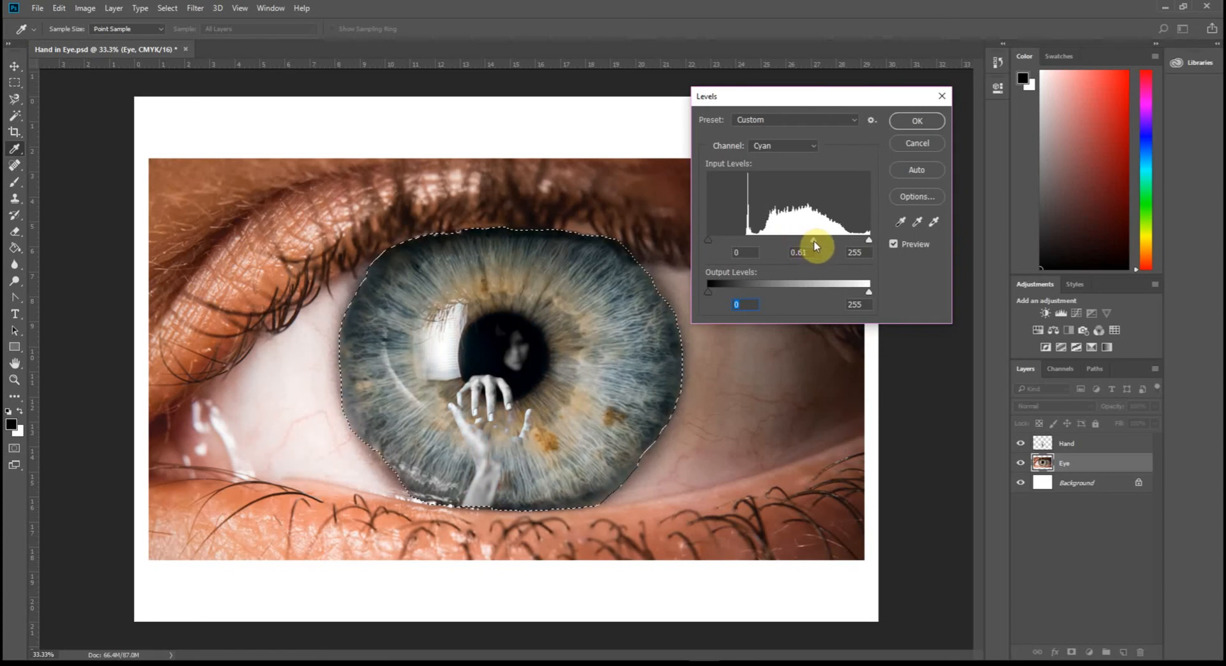
{"action": "left_click", "coordinate": [917, 121]}
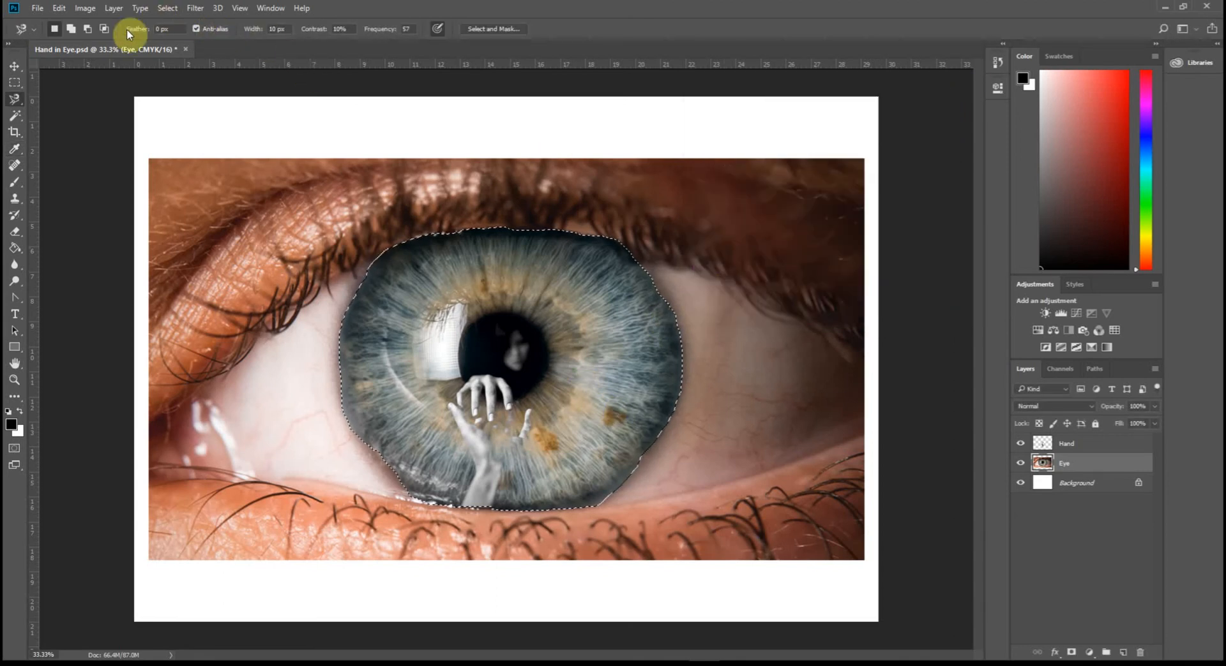
Open the Hue/Saturation adjustment for the selected iris
{"action": "left_click", "coordinate": [59, 8]}
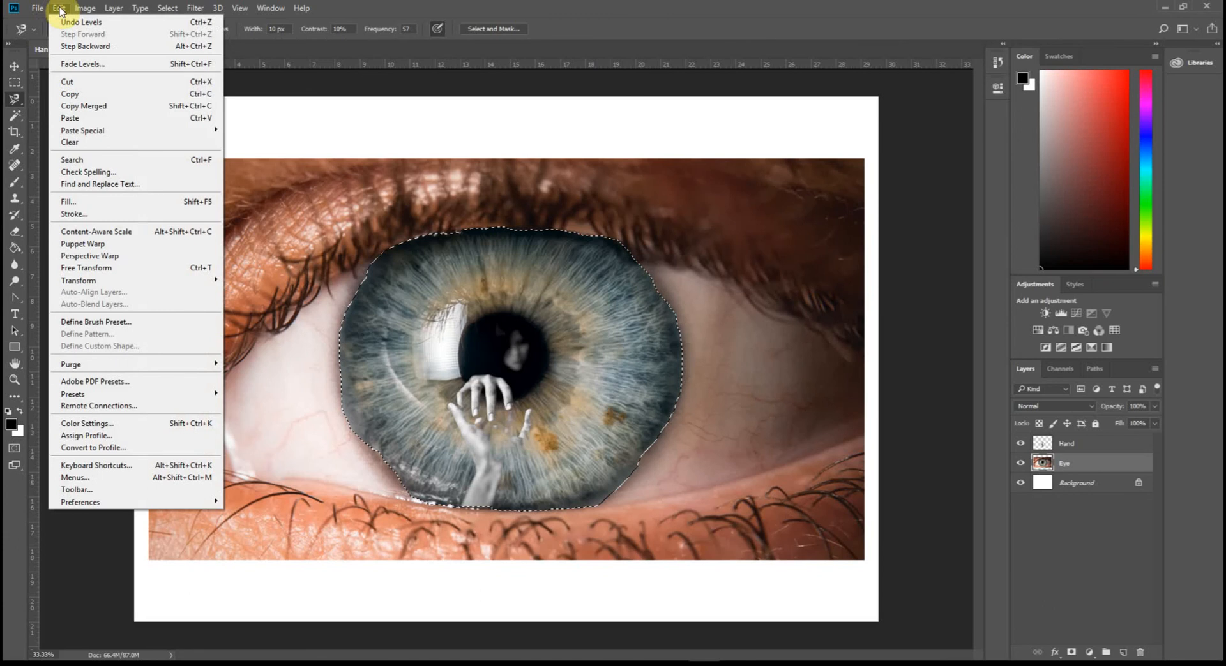
{"action": "left_click", "coordinate": [60, 11]}
{"action": "left_click", "coordinate": [85, 8]}
{"action": "mouse_move", "coordinate": [136, 41]}
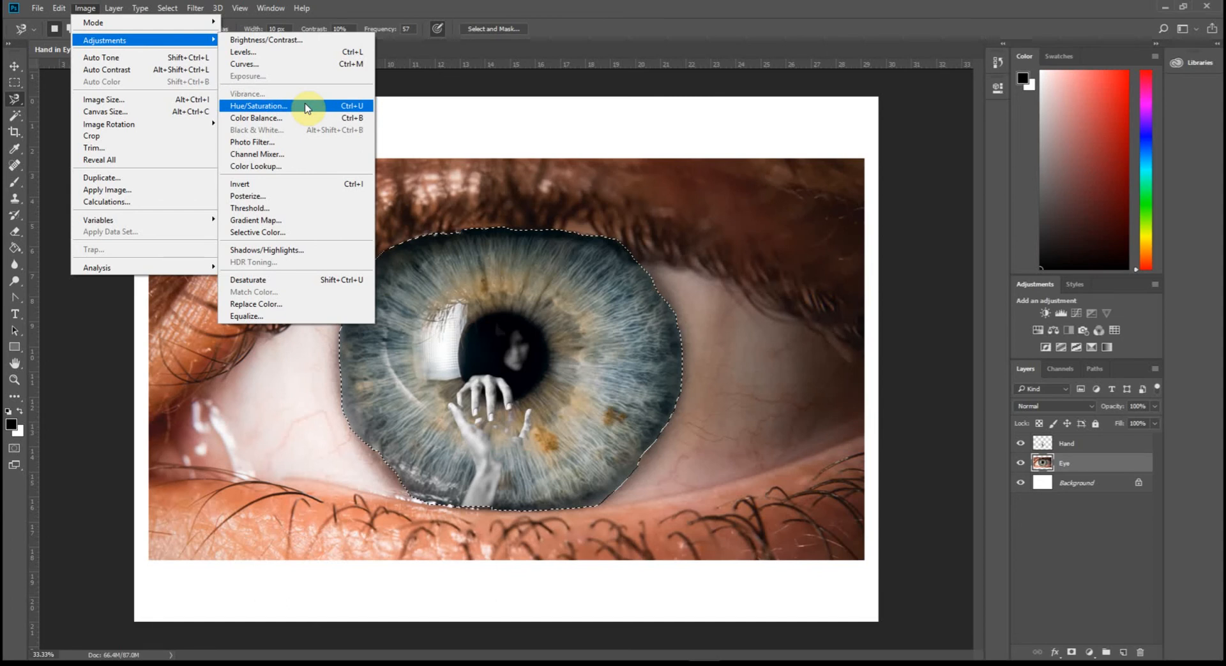
{"action": "left_click", "coordinate": [307, 109]}
{"action": "left_click_drag", "start_coordinate": [692, 128], "coordinate": [780, 124]}
Try the Hue/Saturation presets Cyanotype, Increase Saturation More, Increase Saturation and Old Style on the iris
{"action": "left_click", "coordinate": [782, 129]}
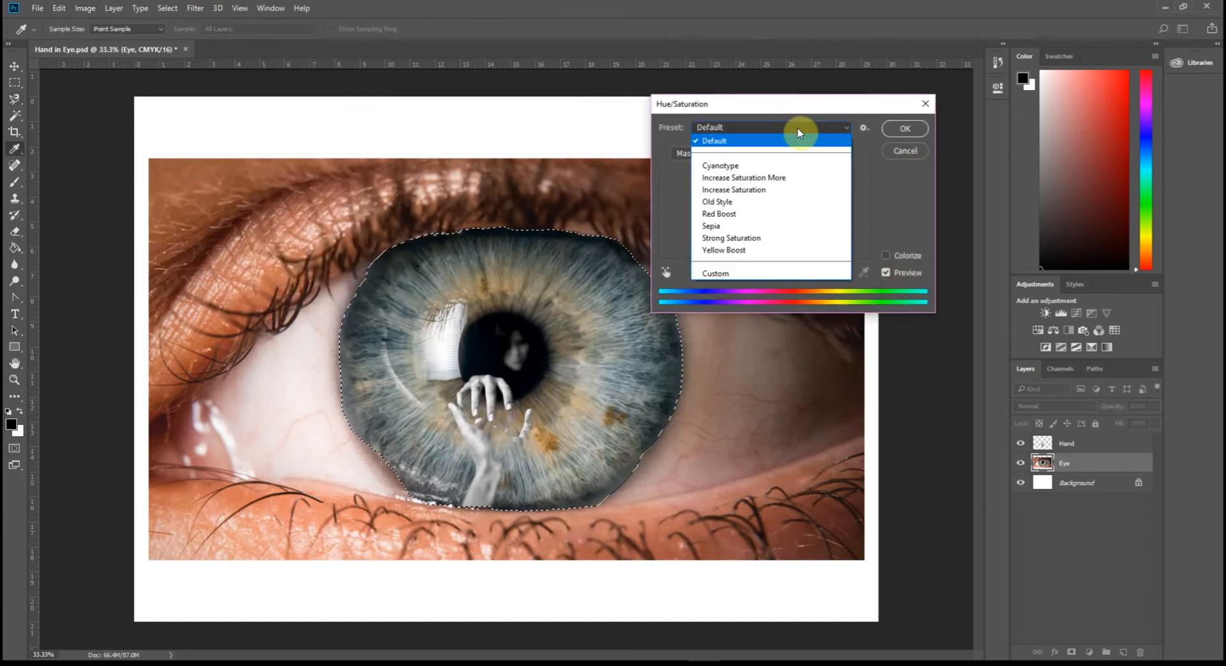
{"action": "left_click", "coordinate": [789, 164]}
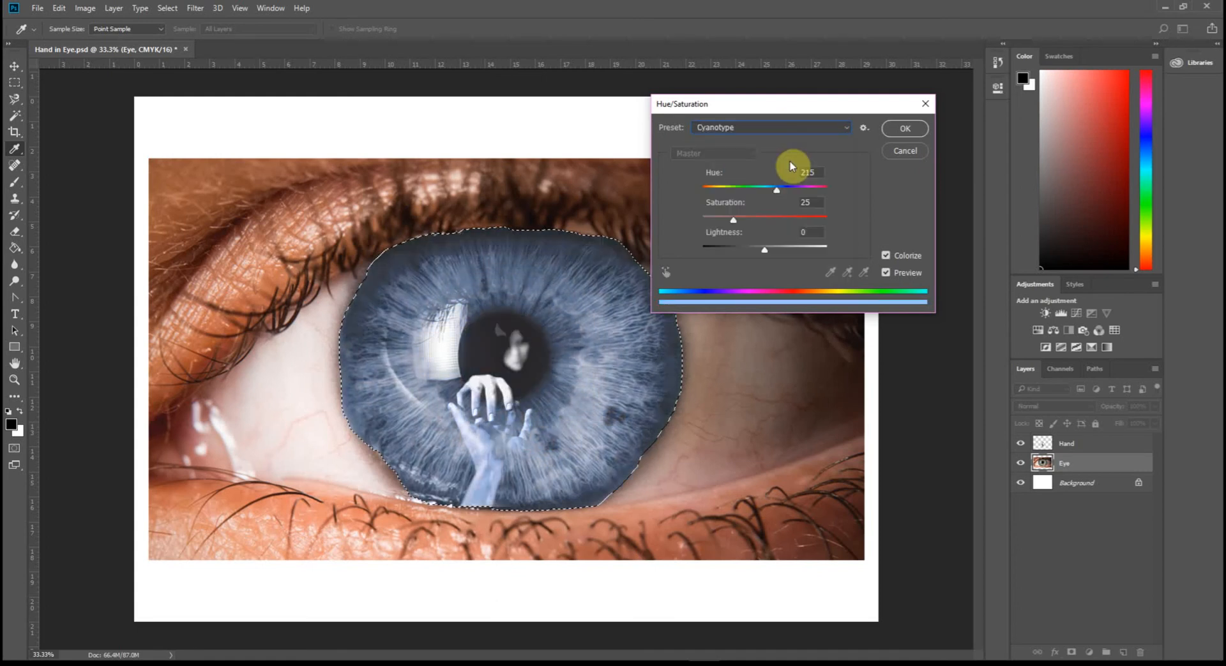
{"action": "left_click", "coordinate": [791, 127]}
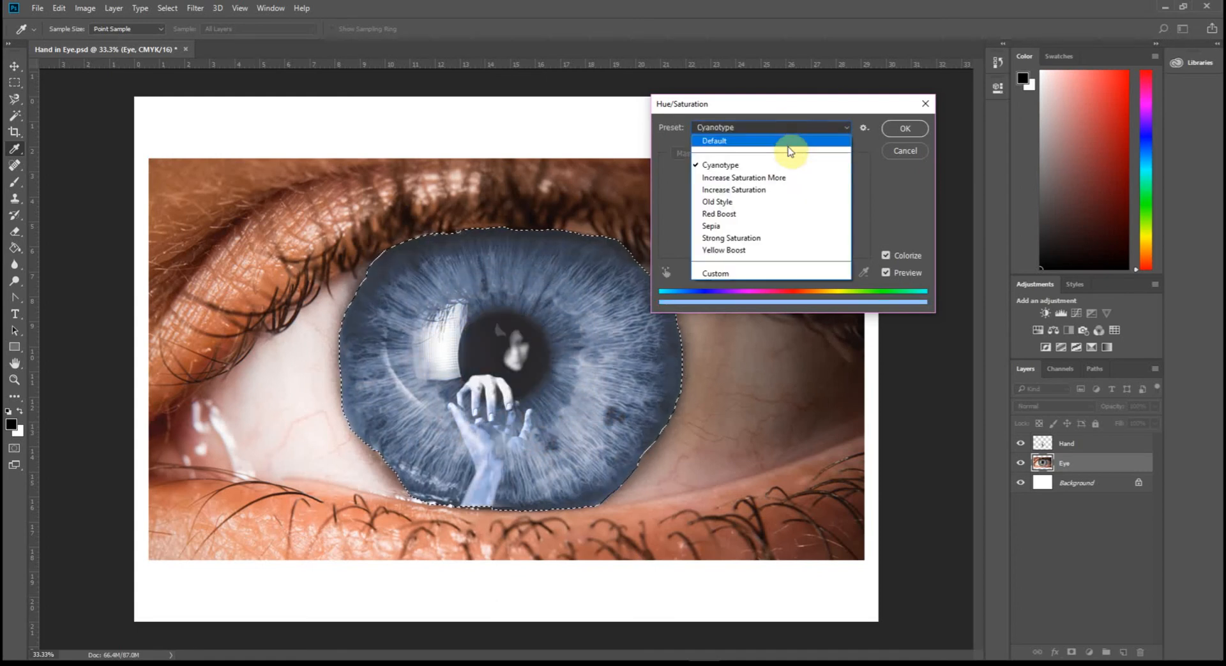
{"action": "left_click", "coordinate": [786, 185]}
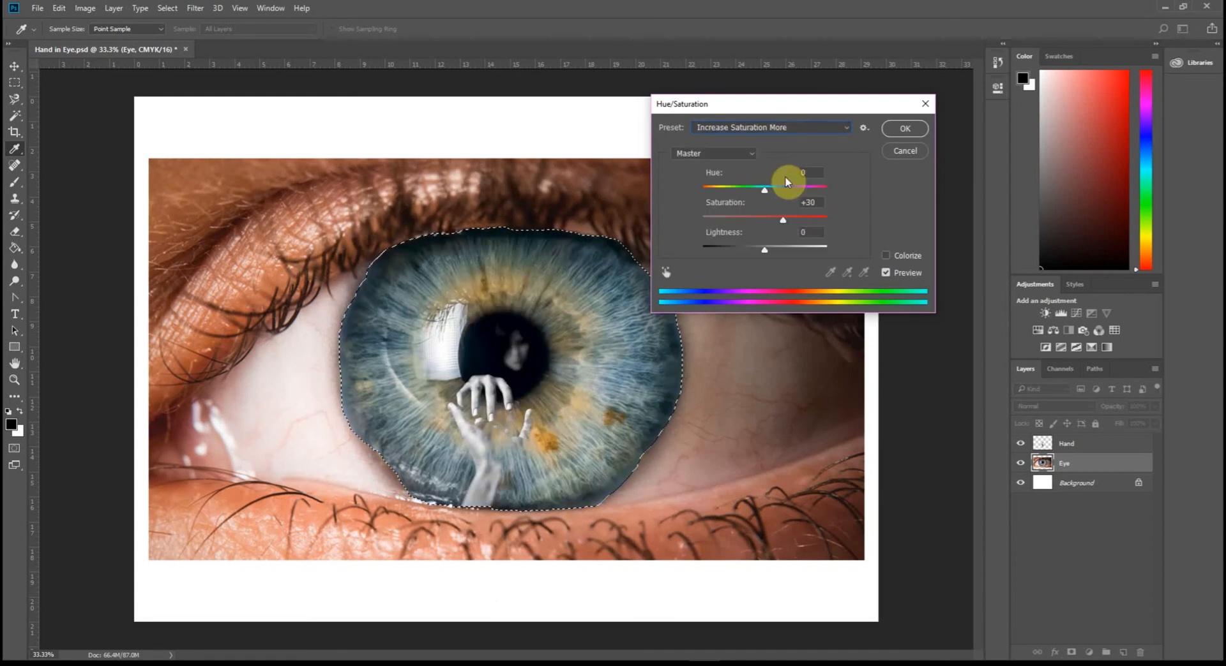
{"action": "left_click", "coordinate": [771, 127]}
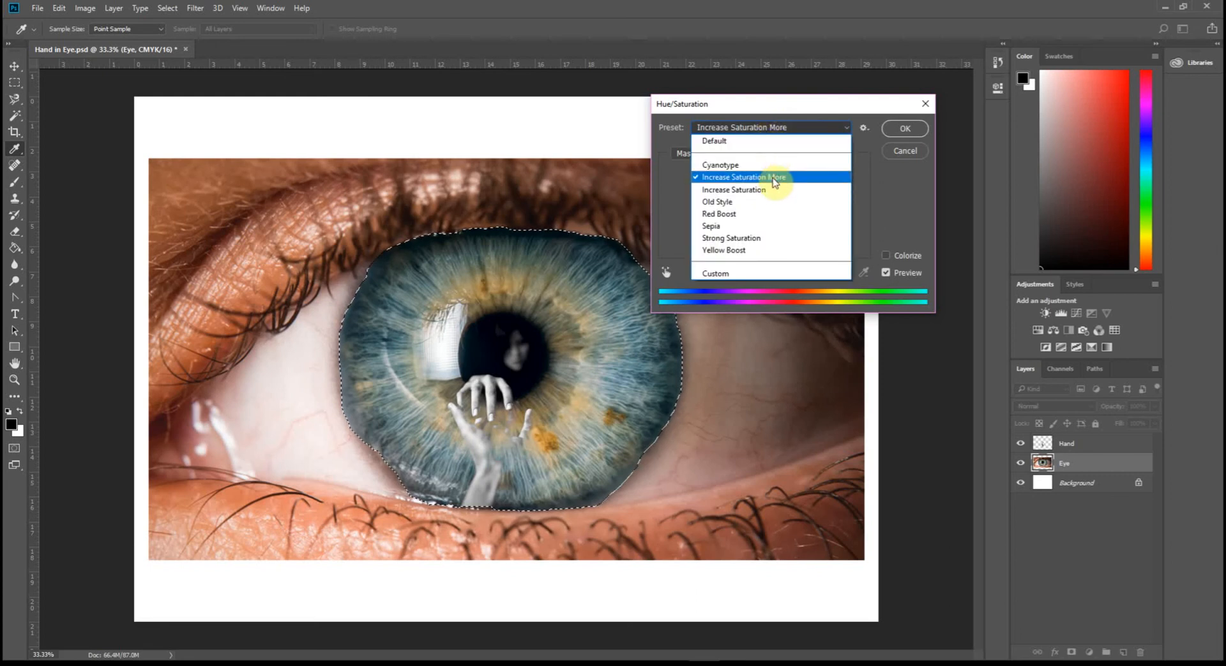
{"action": "left_click", "coordinate": [774, 190]}
{"action": "left_click", "coordinate": [780, 129]}
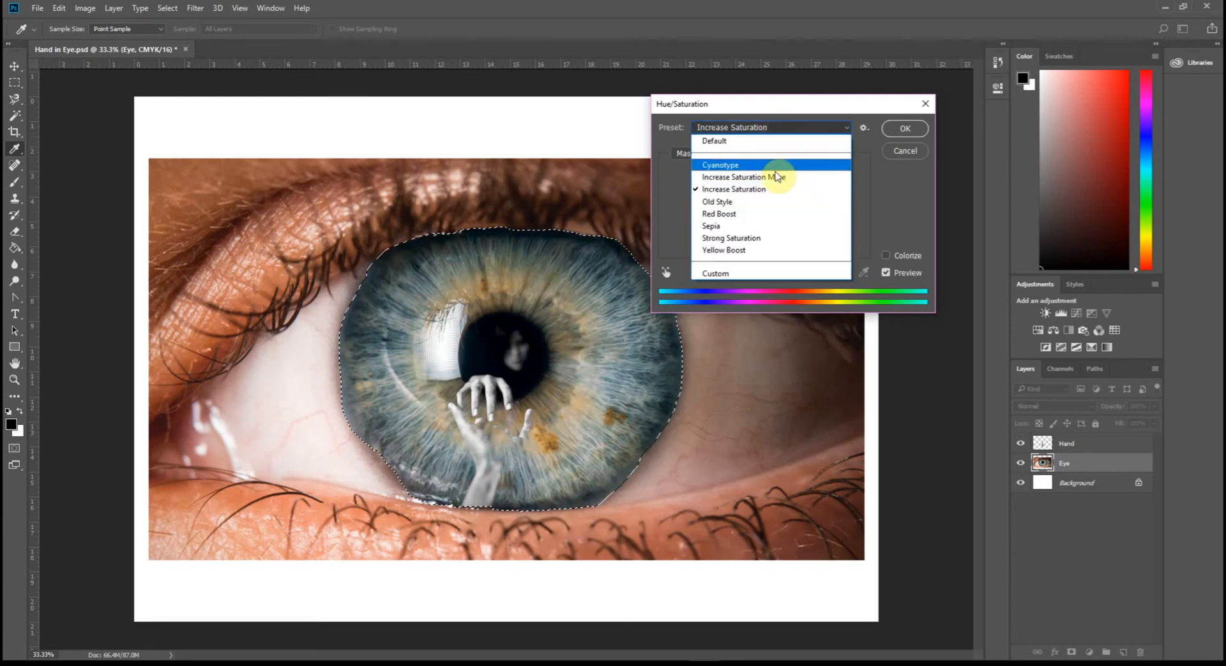
{"action": "left_click", "coordinate": [769, 199]}
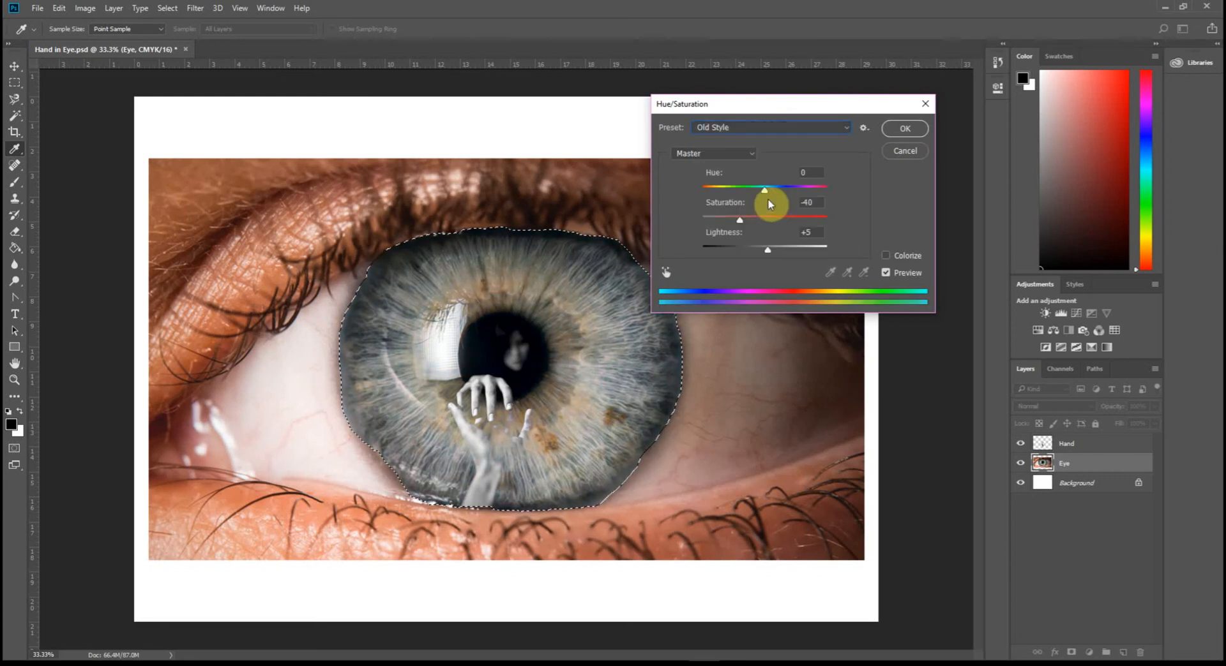
Try the Red Boost, Sepia and Strong Saturation presets on the iris, and restore the Default preset
{"action": "left_click", "coordinate": [774, 128]}
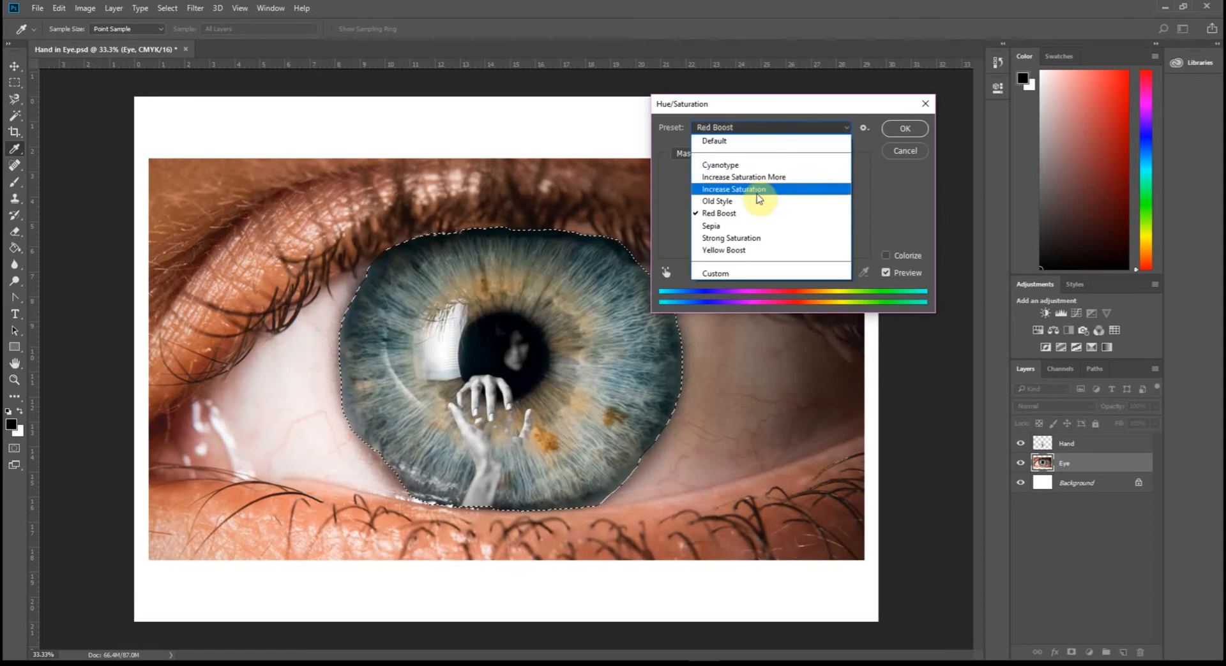
{"action": "left_click", "coordinate": [755, 230]}
{"action": "left_click", "coordinate": [776, 128]}
{"action": "left_click", "coordinate": [779, 239]}
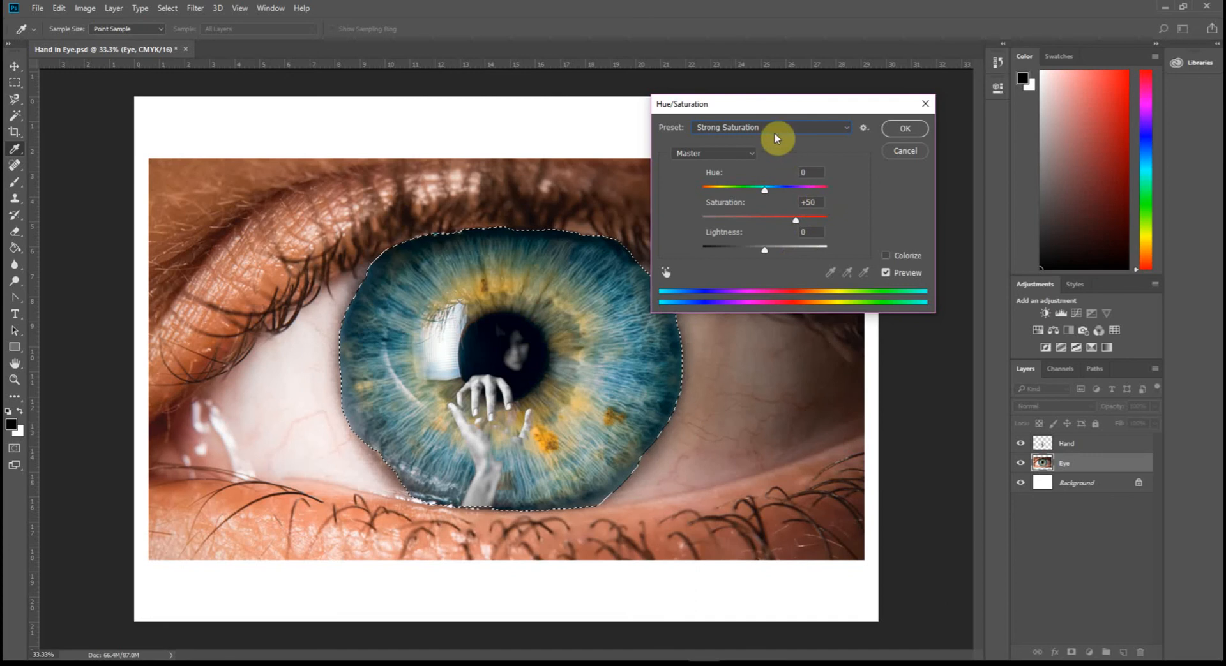
{"action": "left_click", "coordinate": [776, 132]}
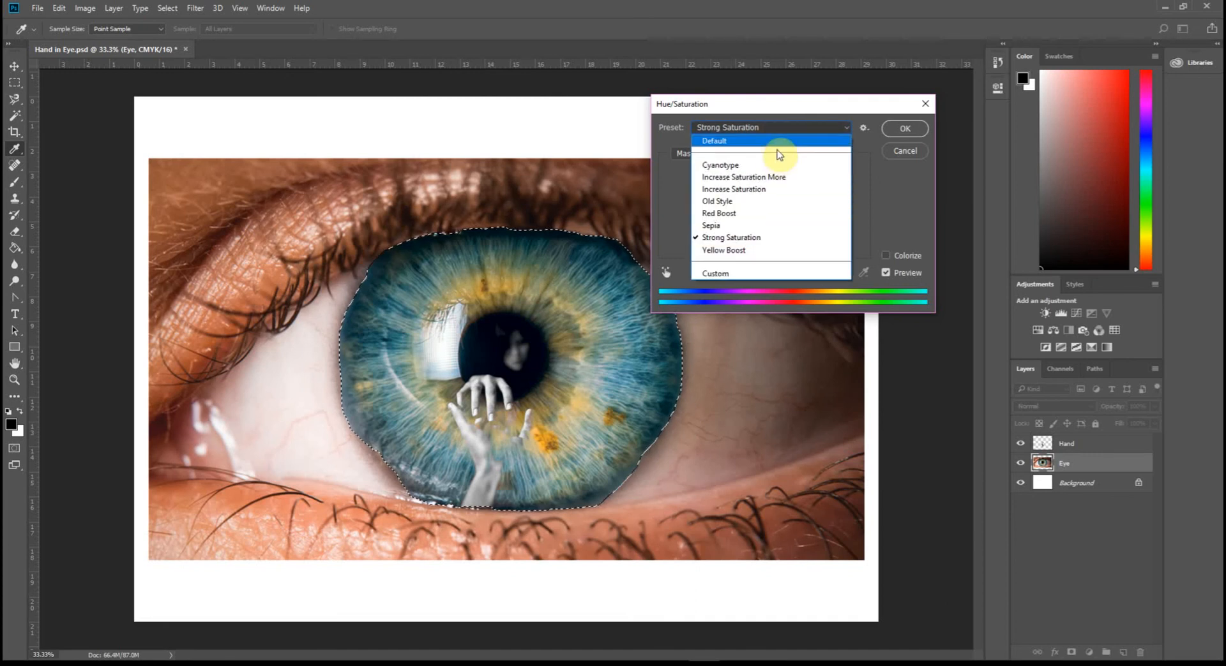
{"action": "left_click", "coordinate": [793, 140]}
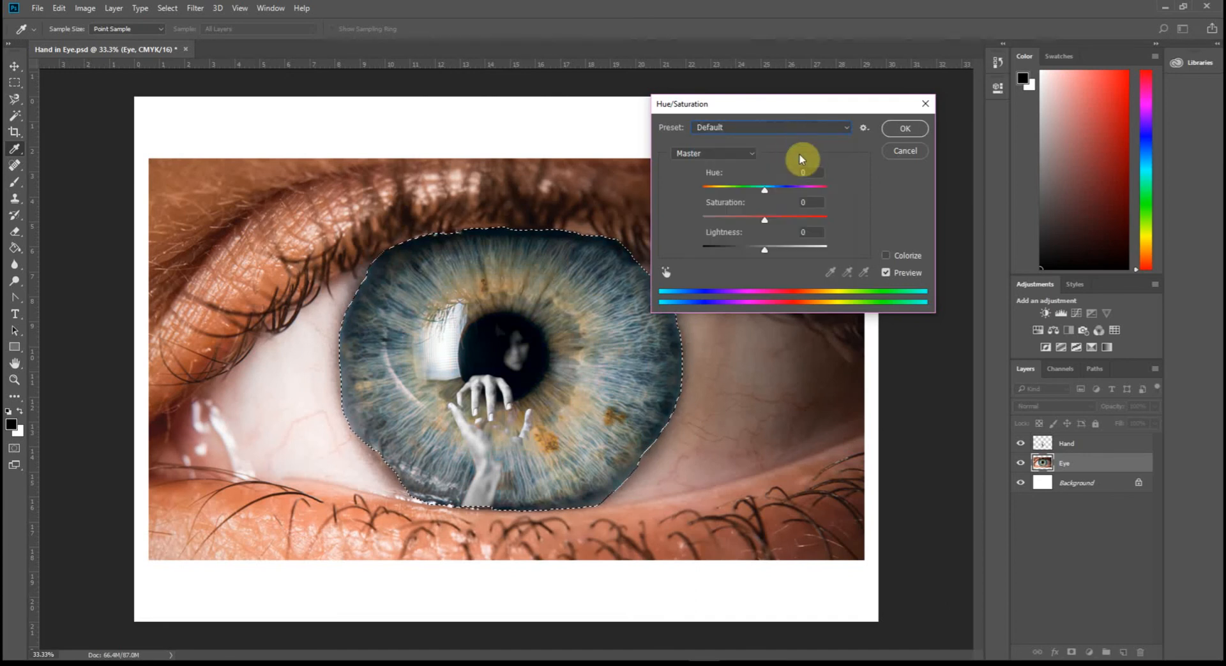
Raise the iris's saturation slightly, apply the Hue/Saturation adjustment, and deselect the iris
{"action": "mouse_move", "coordinate": [765, 223]}
{"action": "left_mouse_down"}
{"action": "mouse_move", "coordinate": [777, 220]}
{"action": "mouse_move", "coordinate": [767, 219]}
{"action": "left_mouse_up"}
{"action": "left_click", "coordinate": [892, 132]}
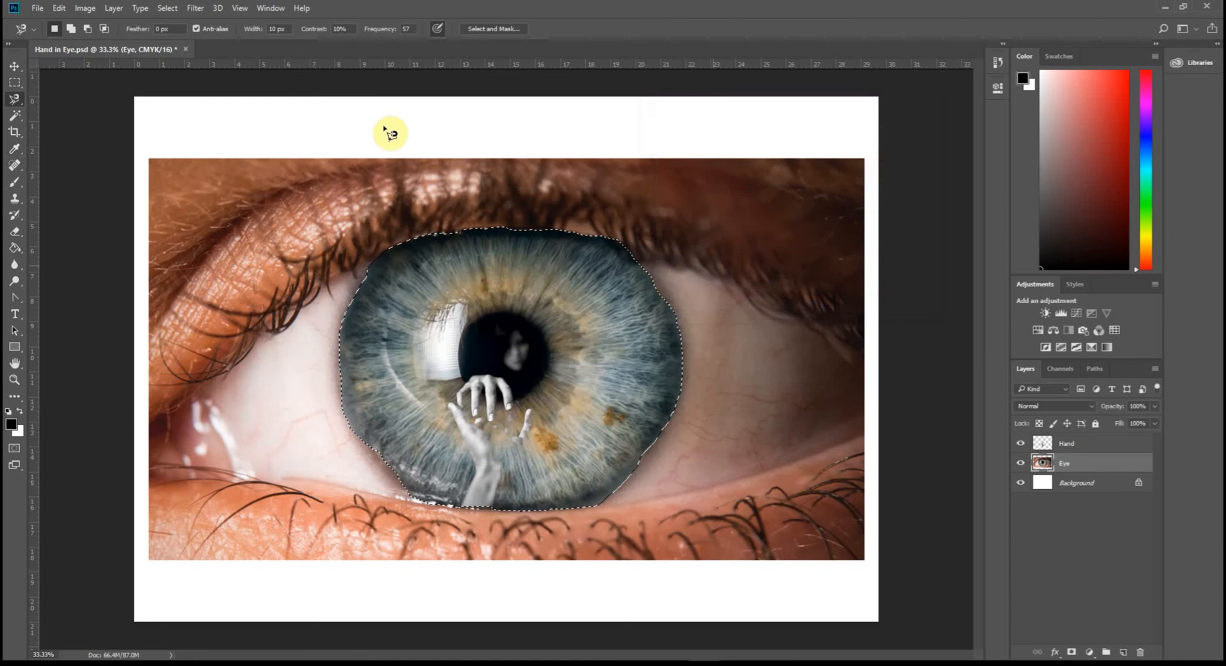
{"action": "left_click", "coordinate": [167, 8]}
{"action": "left_click", "coordinate": [185, 35]}
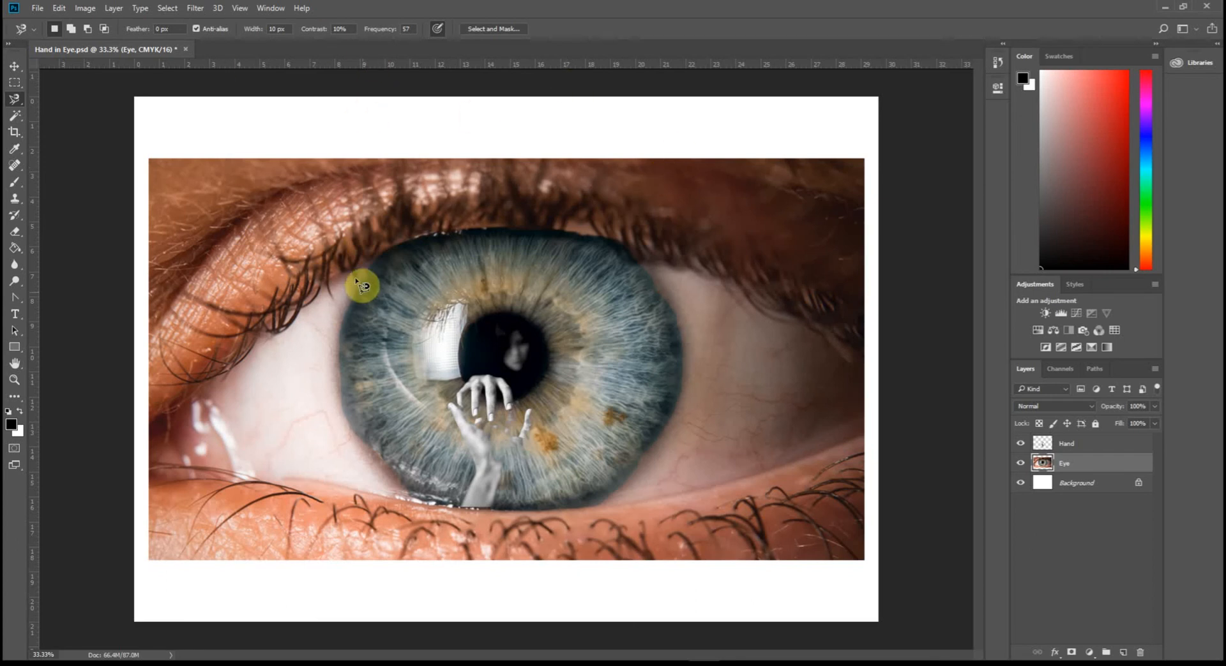
Show the document's history and enlarge its list so that every recorded state fits
{"action": "left_click", "coordinate": [273, 8]}
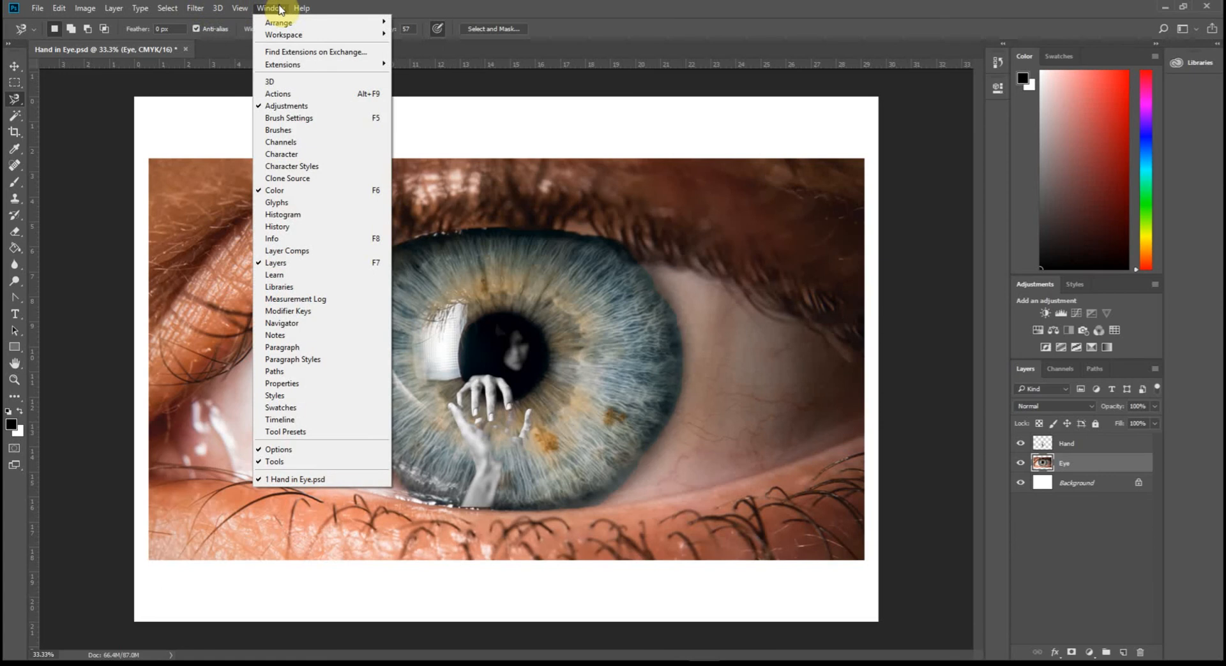
{"action": "left_click", "coordinate": [277, 227]}
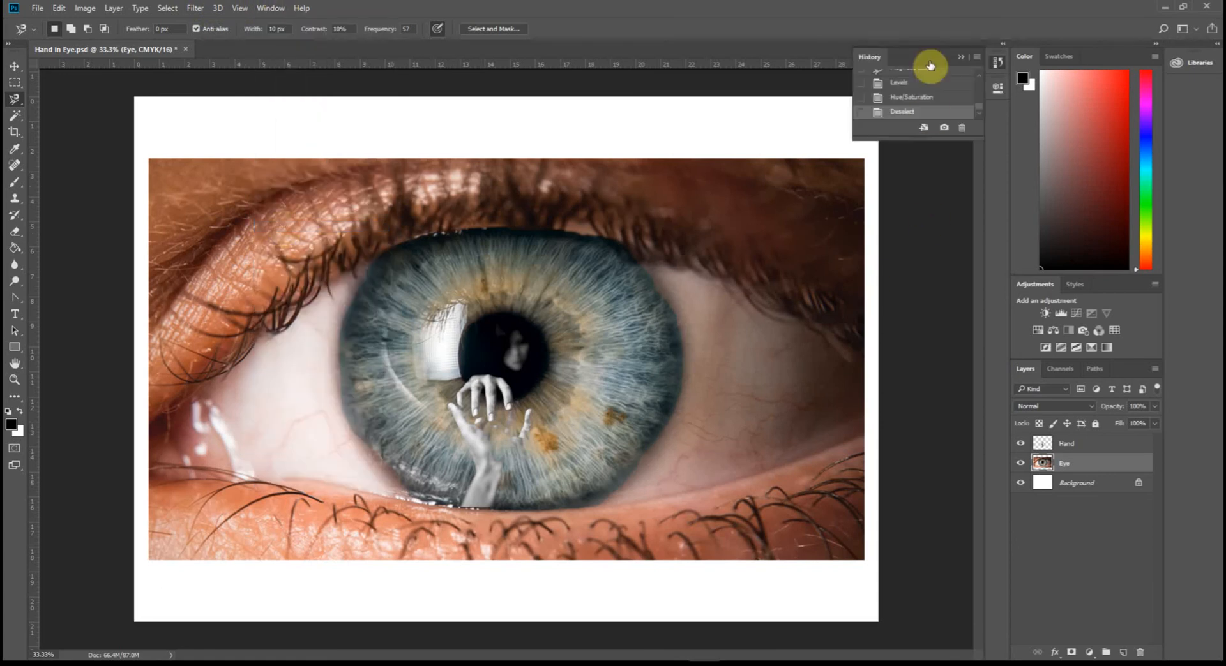
{"action": "left_click_drag", "start_coordinate": [936, 137], "coordinate": [937, 367]}
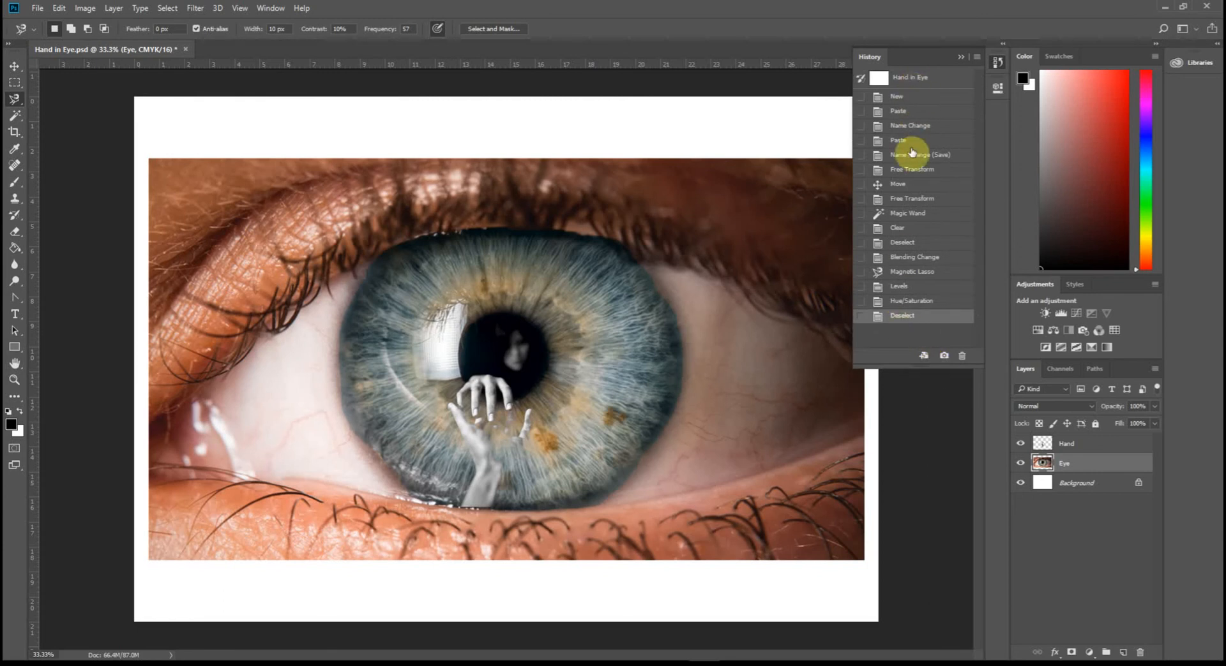
{"action": "left_click", "coordinate": [271, 8]}
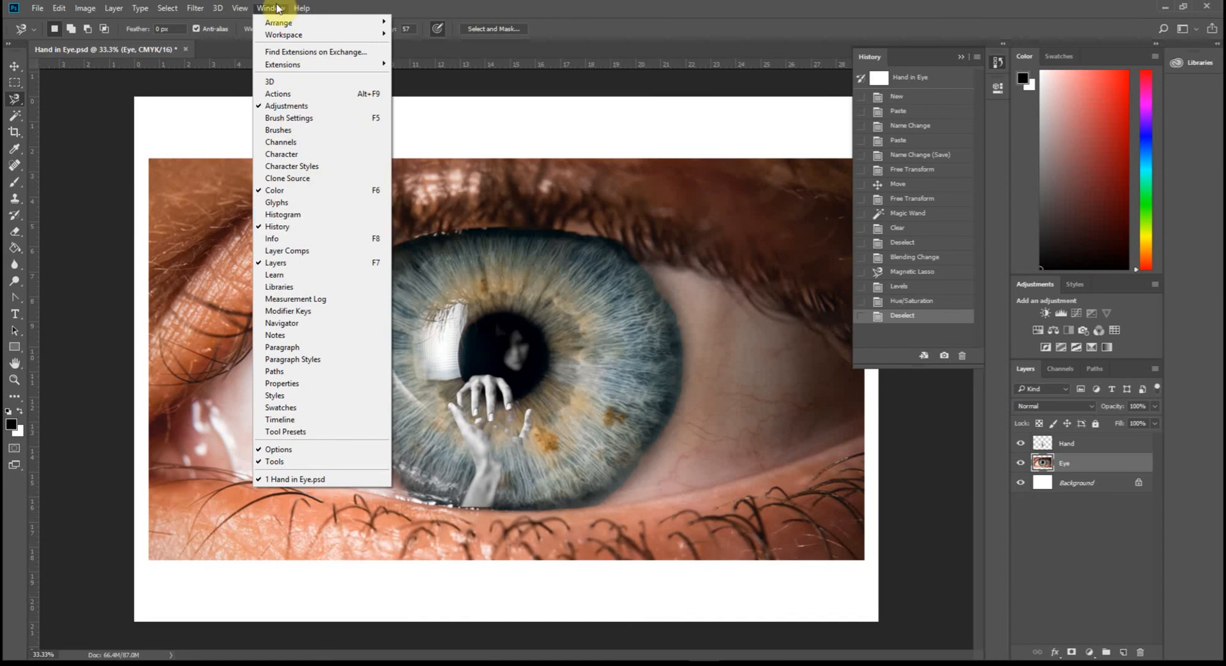
{"action": "left_click", "coordinate": [277, 7]}
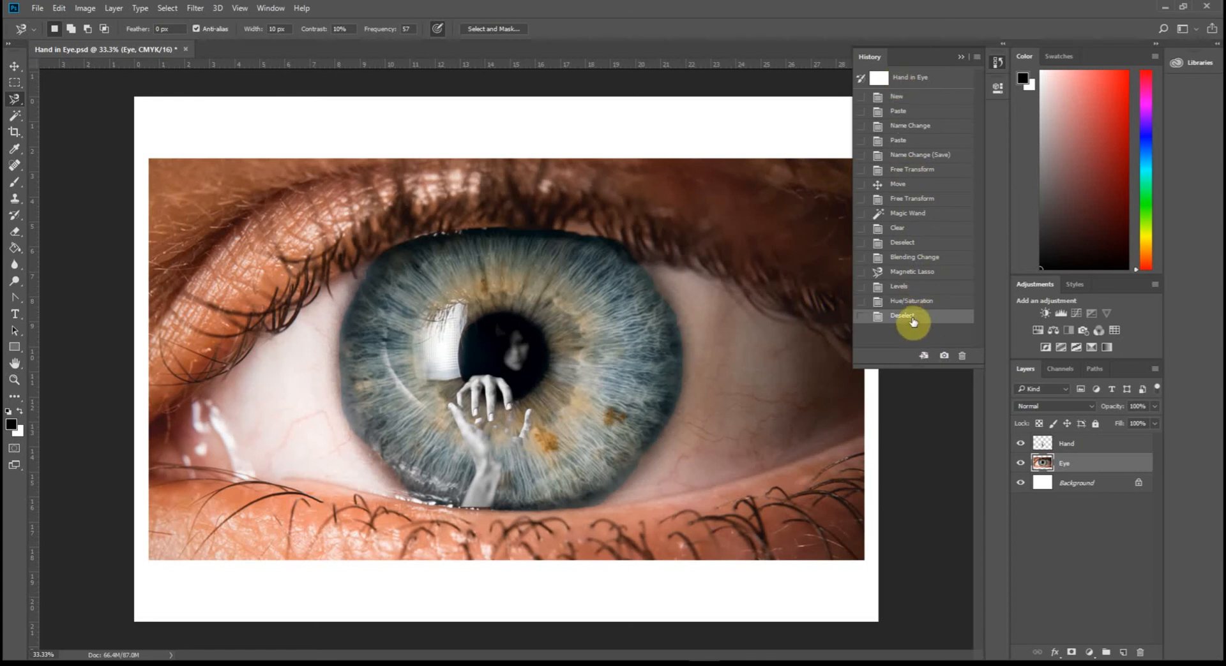
Compare the iris before and after recolouring by switching between the Blending Change, Magnetic Lasso, Levels, Hue/Saturation and Deselect history states
{"action": "left_click", "coordinate": [906, 273]}
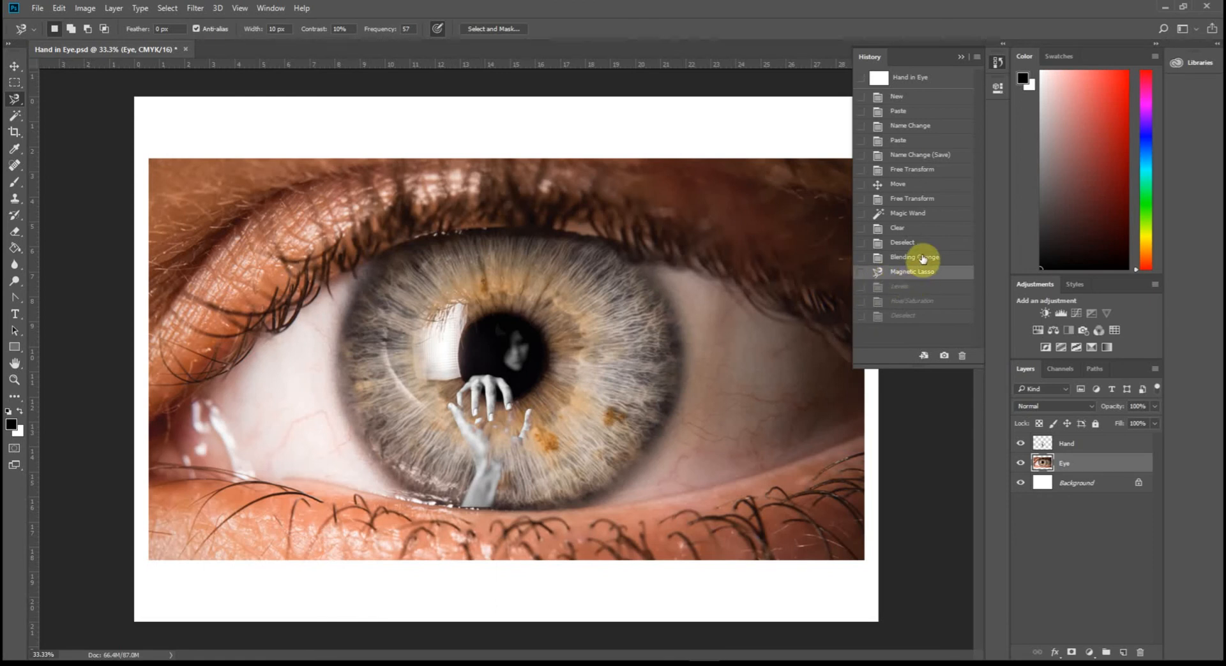
{"action": "left_click", "coordinate": [899, 289]}
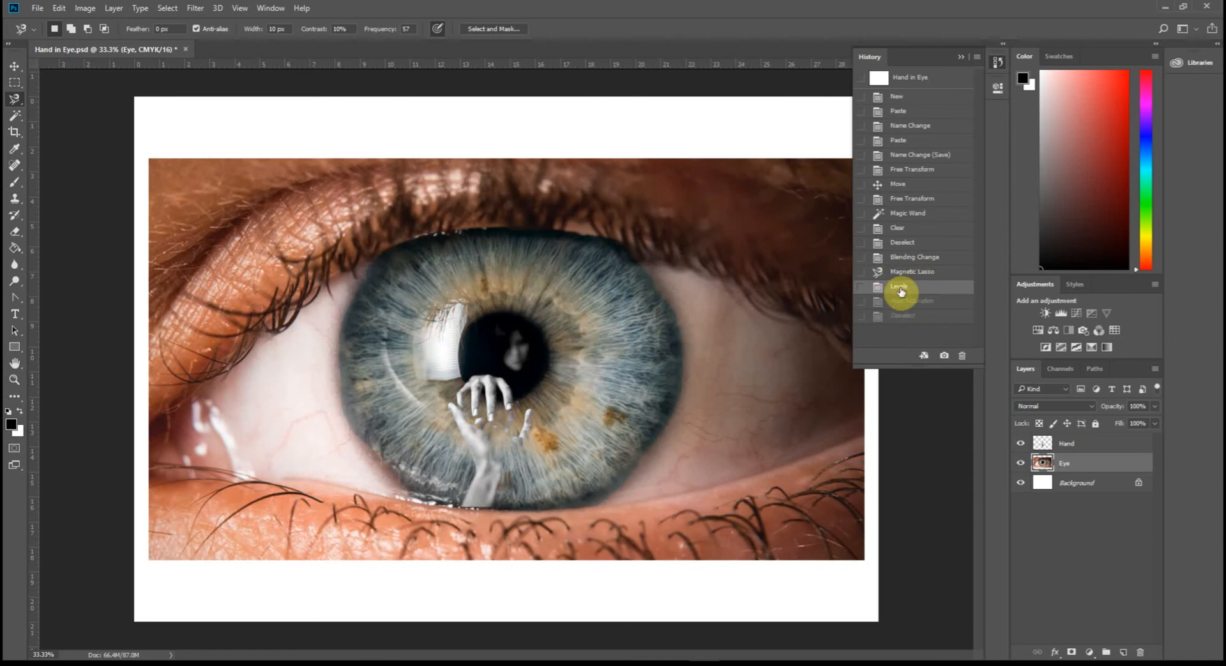
{"action": "left_click", "coordinate": [911, 301]}
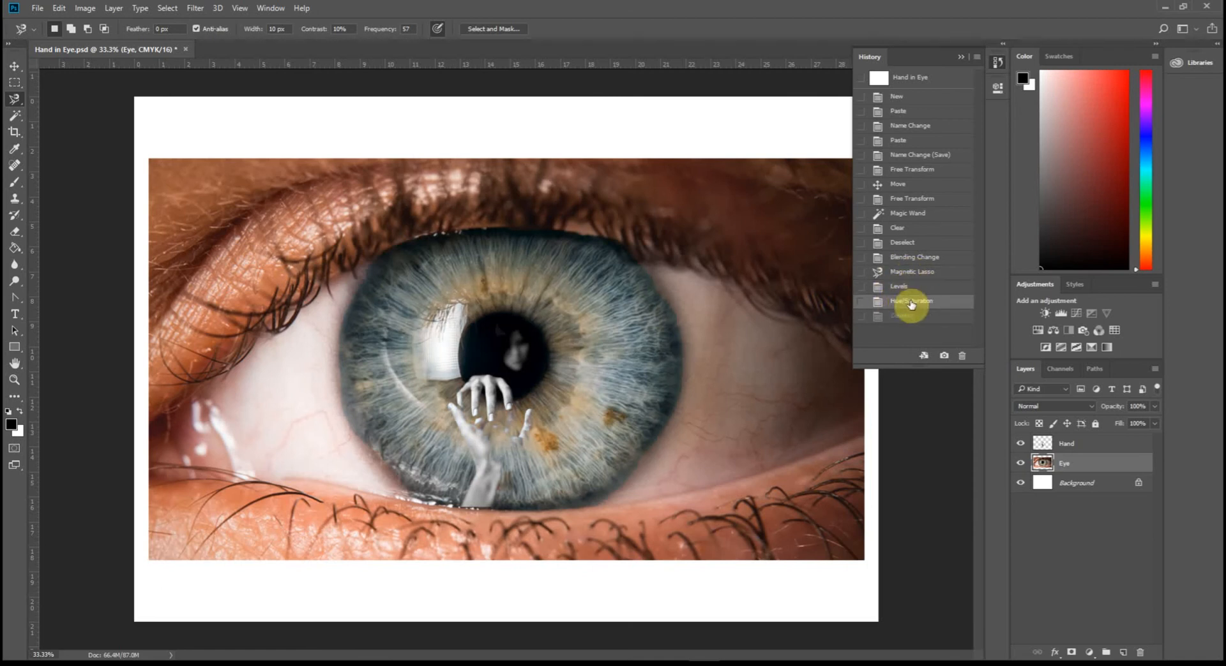
{"action": "left_click", "coordinate": [914, 321]}
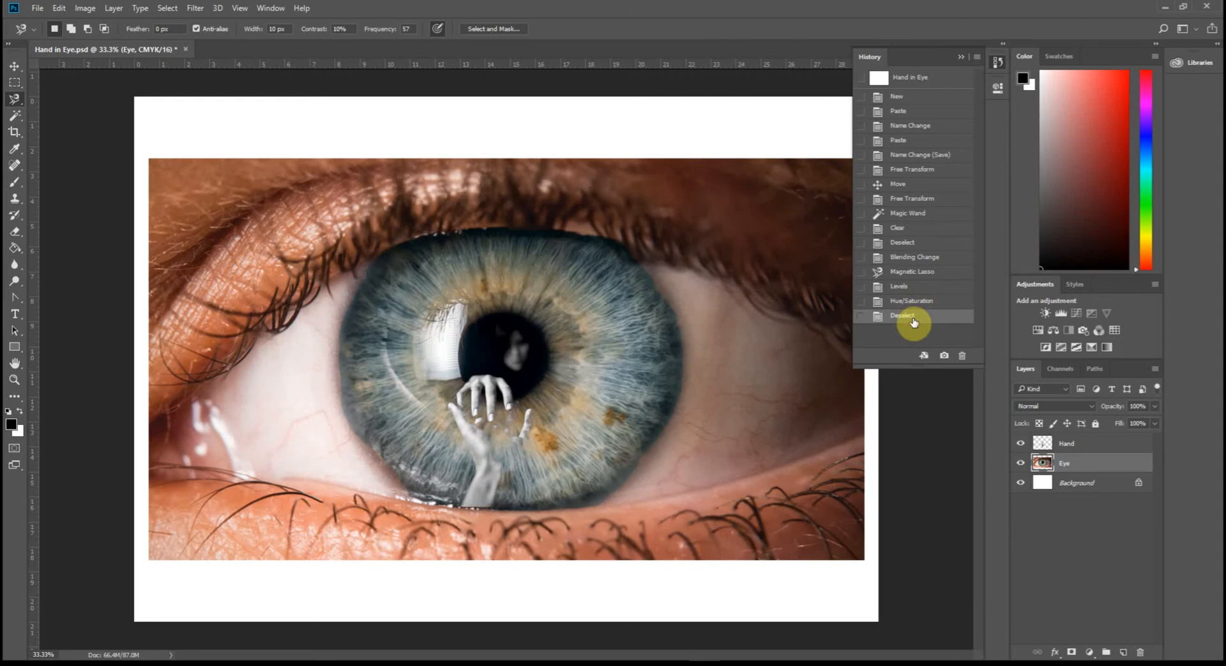
{"action": "left_click", "coordinate": [912, 273]}
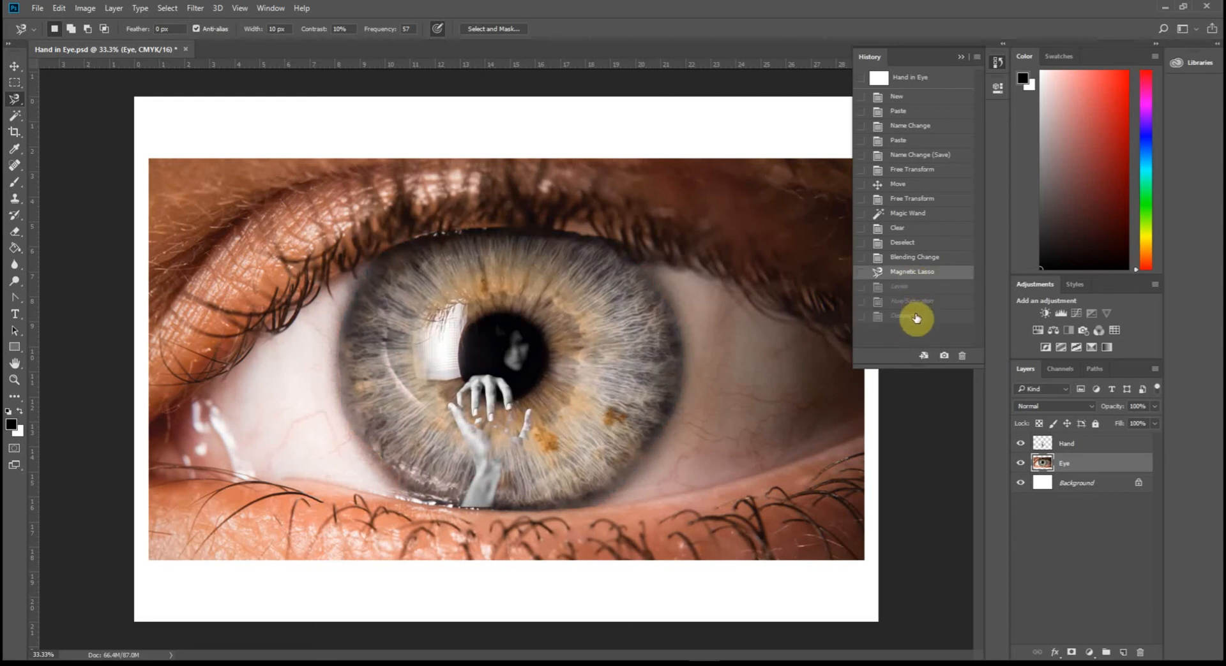
{"action": "left_click", "coordinate": [916, 317]}
{"action": "left_click", "coordinate": [918, 257]}
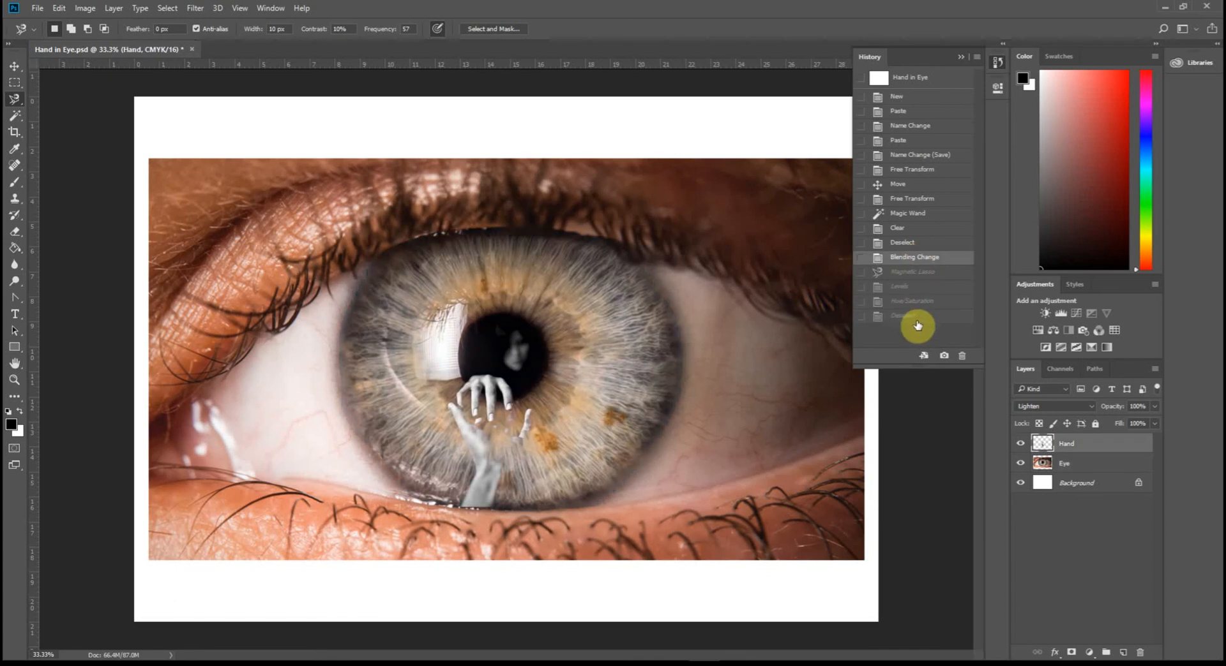
{"action": "left_click", "coordinate": [917, 317]}
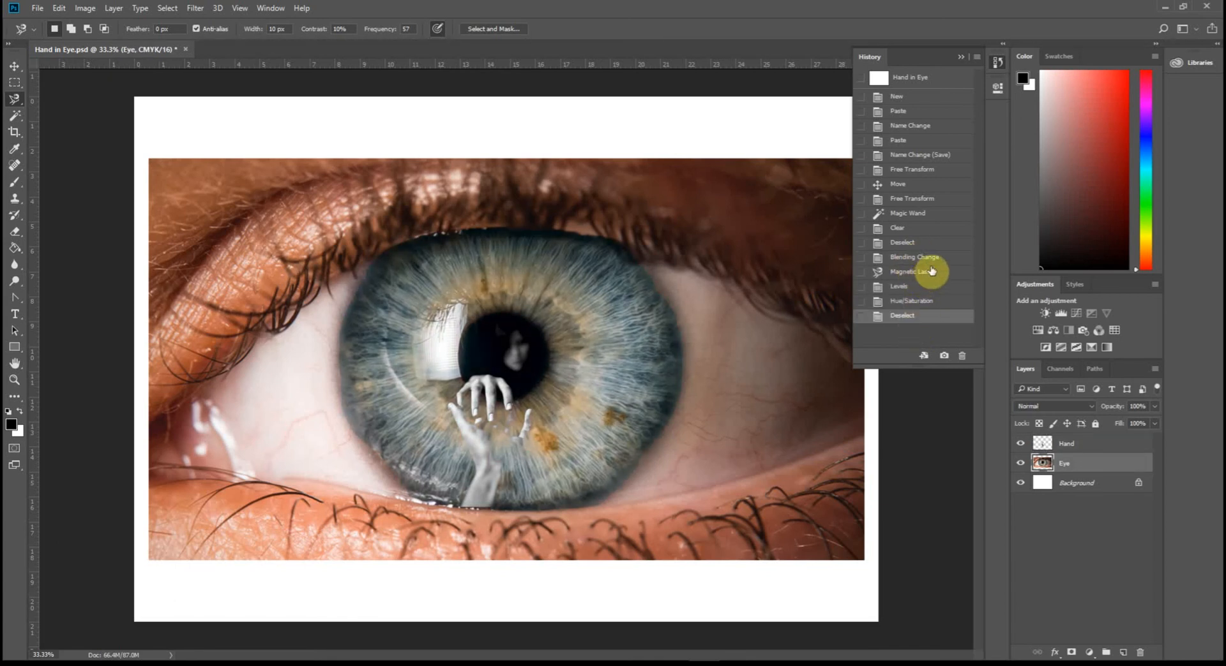
{"action": "left_click", "coordinate": [925, 272]}
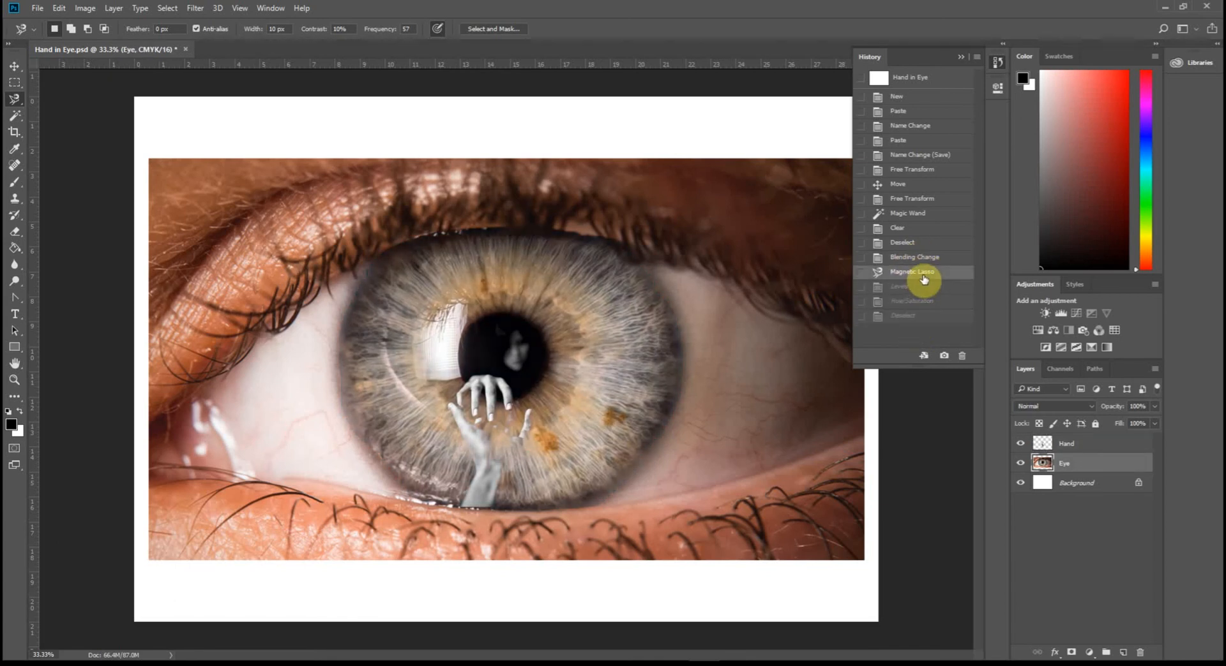
{"action": "left_click", "coordinate": [918, 318]}
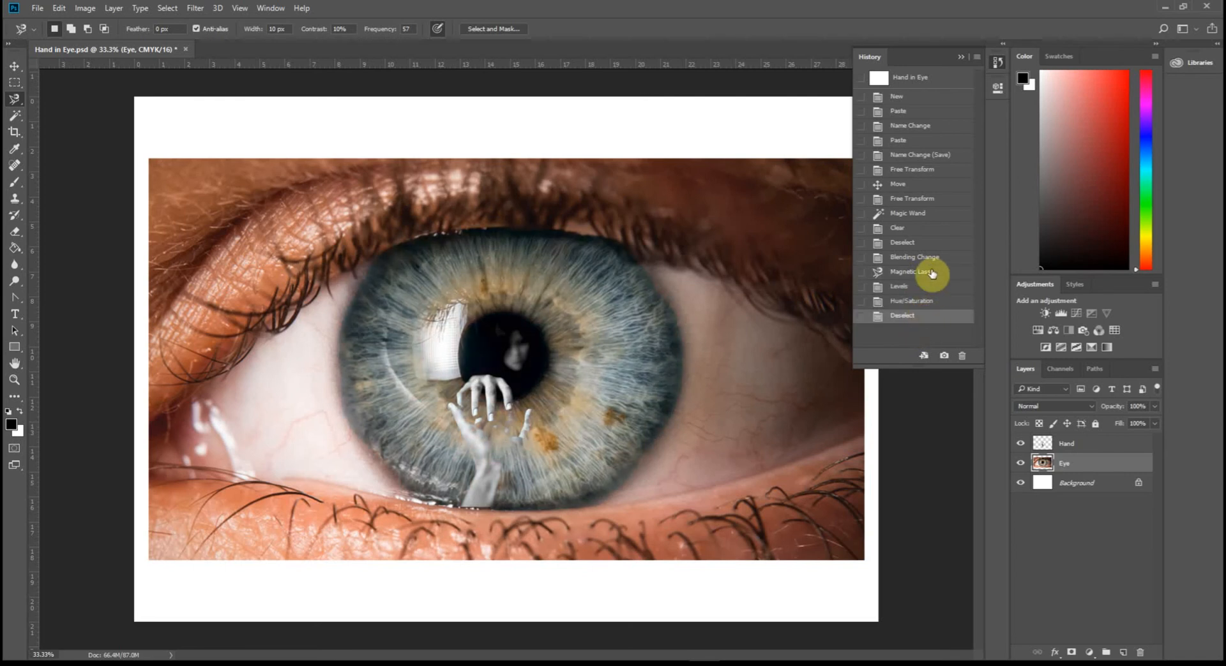
Return to the Magnetic Lasso history state and set it as the source for the History Brush
{"action": "left_click", "coordinate": [919, 272]}
{"action": "left_click", "coordinate": [860, 272]}
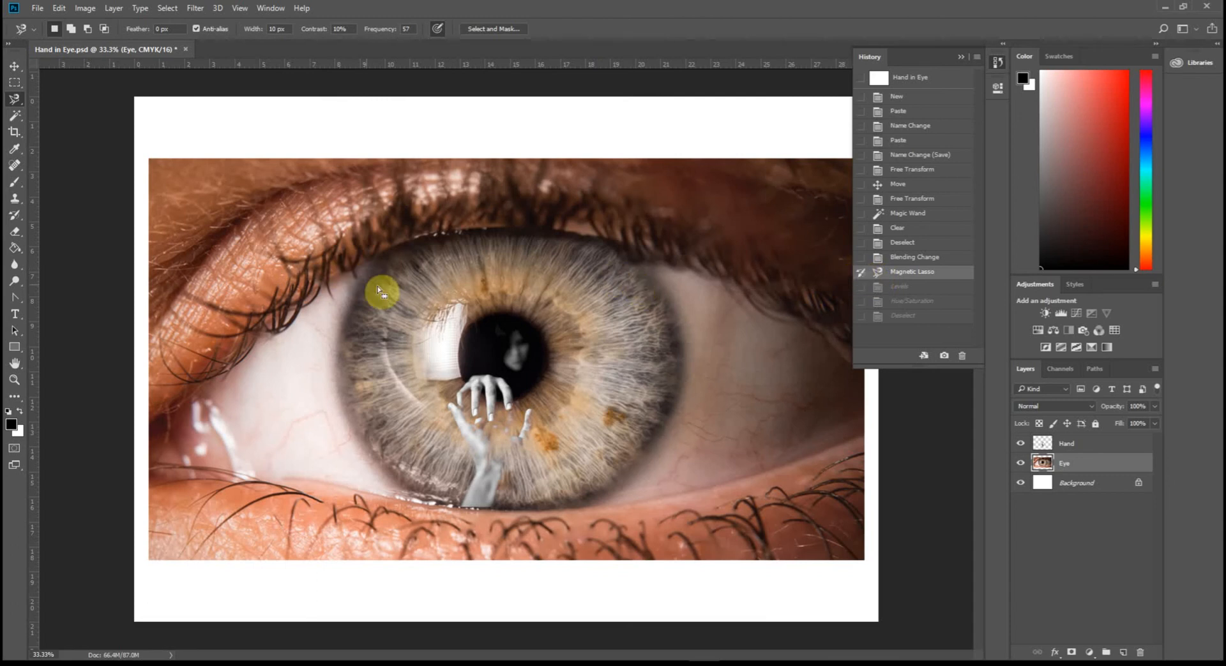
Deselect the iris, restore its selection by returning to the Magnetic Lasso history state, and collapse the history
{"action": "key", "text": "ctrl+d"}
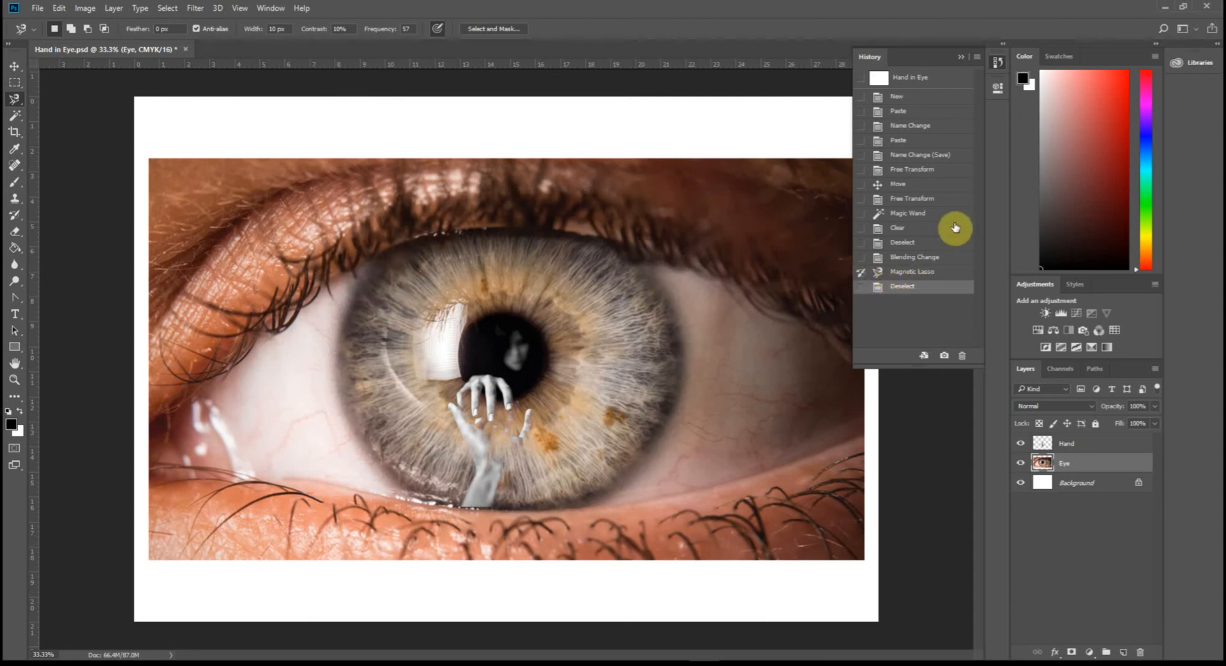
{"action": "left_click", "coordinate": [922, 272]}
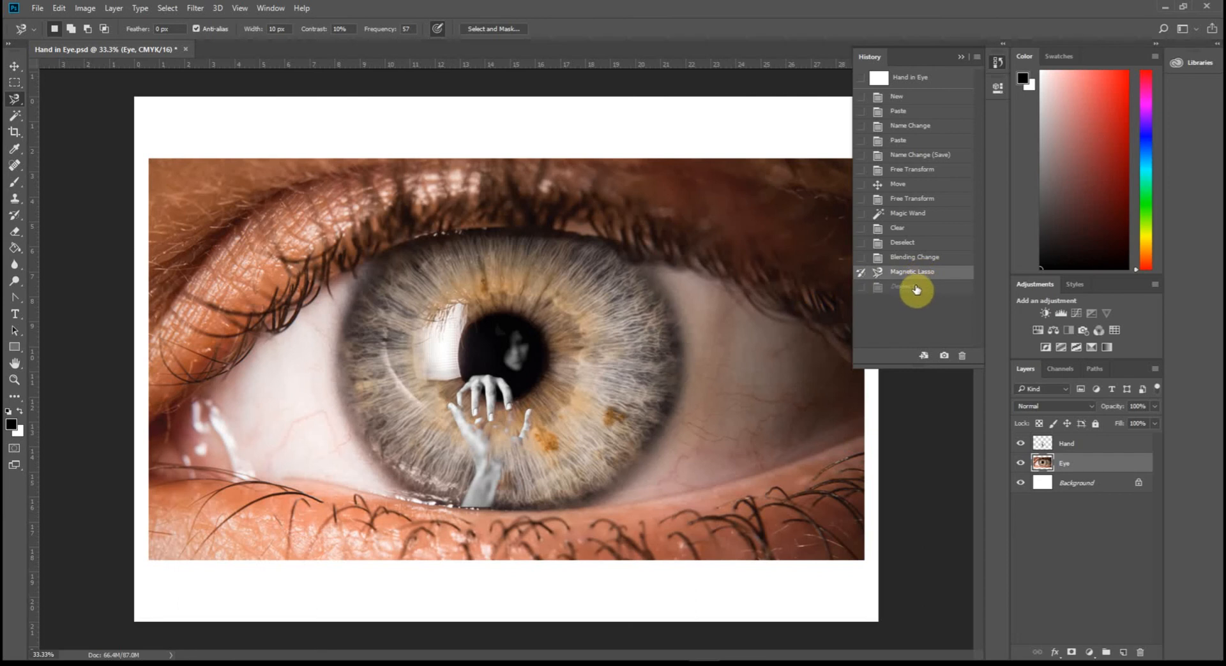
{"action": "left_click", "coordinate": [962, 59]}
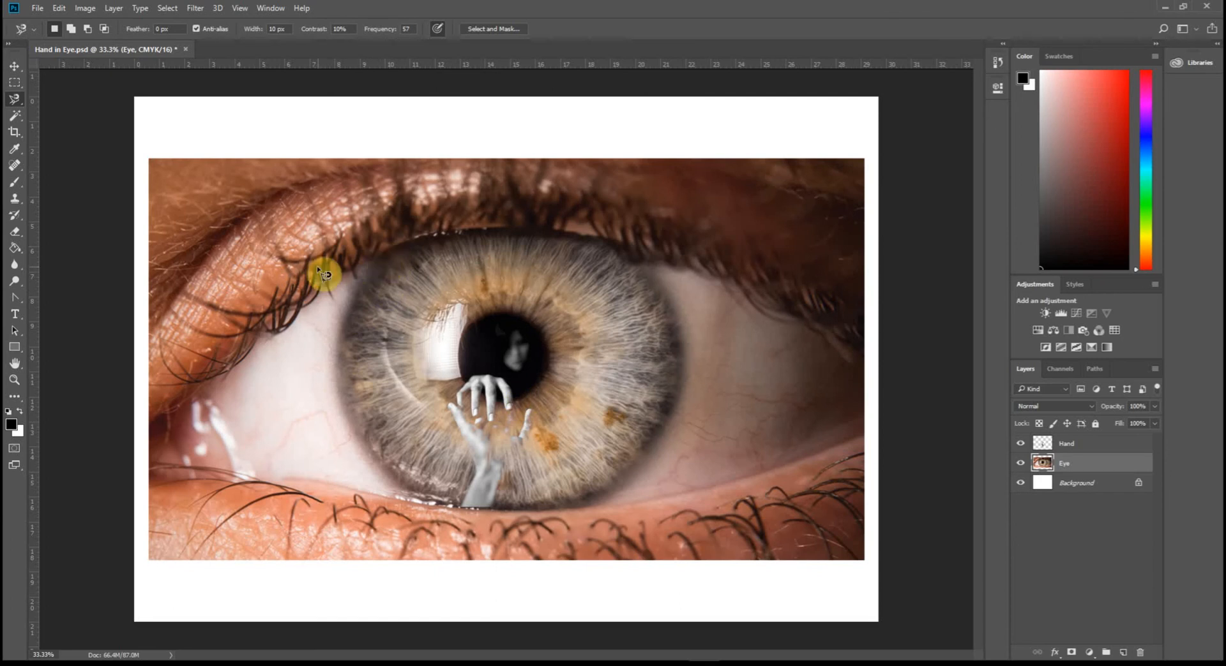
Enter Quick Mask mode and paint the mask over the iris's upper and right areas with the 177 px Brush
{"action": "left_click", "coordinate": [17, 102]}
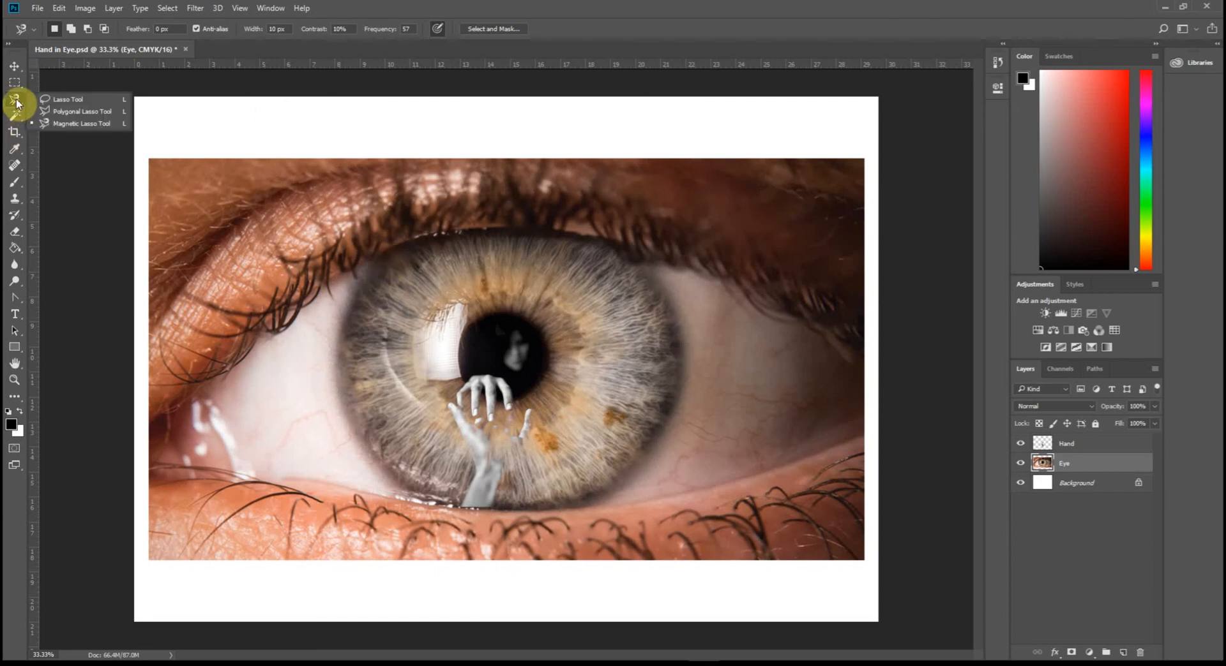
{"action": "left_click", "coordinate": [17, 103]}
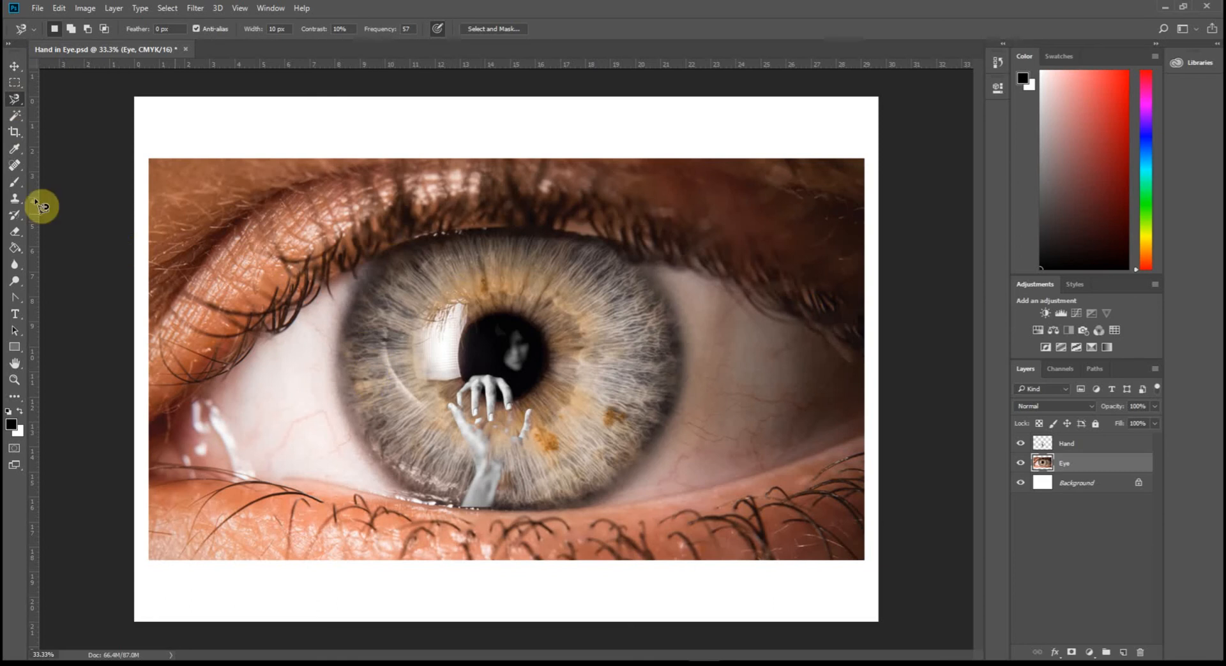
{"action": "left_click", "coordinate": [16, 450]}
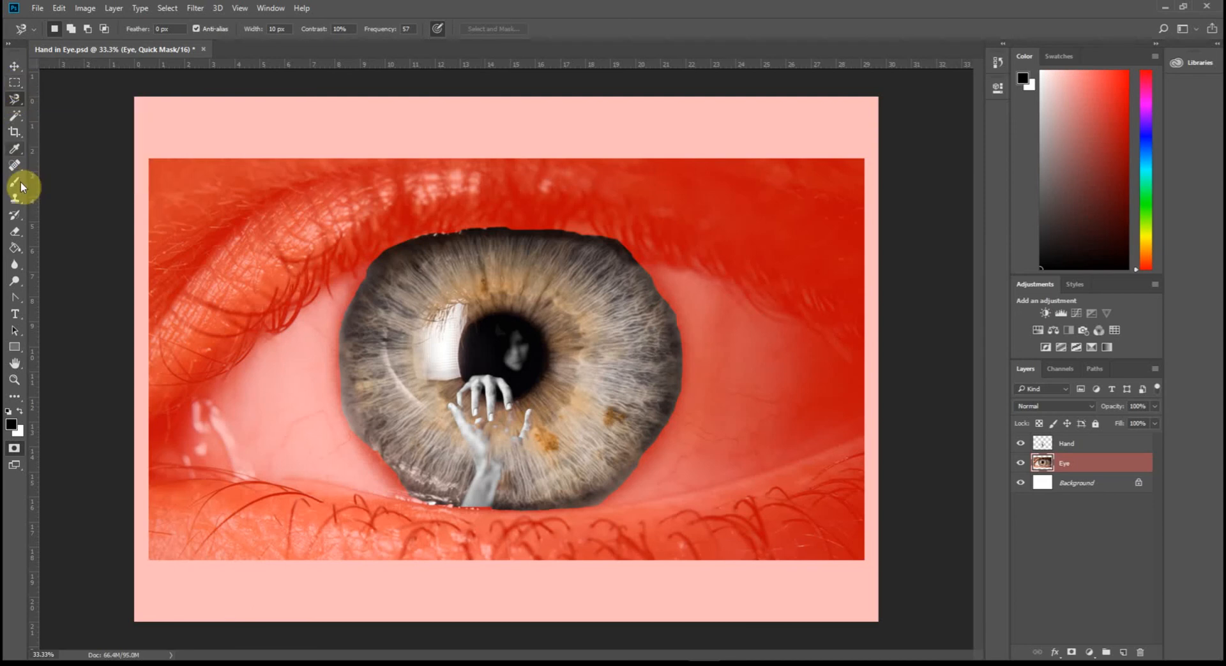
{"action": "left_click", "coordinate": [93, 185]}
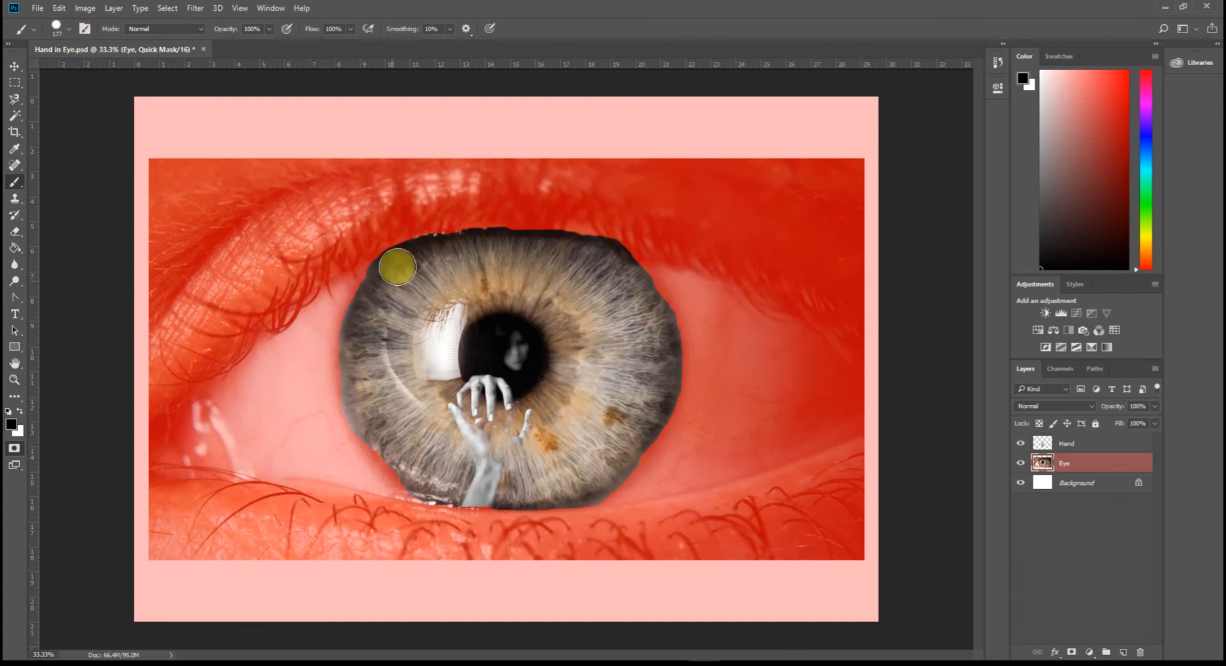
{"action": "mouse_move", "coordinate": [328, 305]}
{"action": "left_mouse_down"}
{"action": "mouse_move", "coordinate": [425, 234]}
{"action": "mouse_move", "coordinate": [430, 257]}
{"action": "mouse_move", "coordinate": [529, 230]}
{"action": "mouse_move", "coordinate": [338, 313]}
{"action": "mouse_move", "coordinate": [390, 268]}
{"action": "mouse_move", "coordinate": [554, 234]}
{"action": "mouse_move", "coordinate": [418, 239]}
{"action": "mouse_move", "coordinate": [537, 241]}
{"action": "mouse_move", "coordinate": [538, 268]}
{"action": "mouse_move", "coordinate": [661, 279]}
{"action": "mouse_move", "coordinate": [690, 307]}
{"action": "mouse_move", "coordinate": [680, 322]}
{"action": "mouse_move", "coordinate": [663, 310]}
{"action": "mouse_move", "coordinate": [655, 441]}
{"action": "mouse_move", "coordinate": [667, 415]}
{"action": "mouse_move", "coordinate": [609, 484]}
{"action": "mouse_move", "coordinate": [633, 279]}
{"action": "mouse_move", "coordinate": [625, 373]}
{"action": "mouse_move", "coordinate": [637, 364]}
{"action": "mouse_move", "coordinate": [604, 292]}
{"action": "mouse_move", "coordinate": [588, 358]}
{"action": "mouse_move", "coordinate": [411, 330]}
{"action": "mouse_move", "coordinate": [413, 308]}
{"action": "mouse_move", "coordinate": [519, 260]}
{"action": "left_mouse_up"}
{"action": "mouse_move", "coordinate": [286, 354]}
{"action": "left_mouse_down"}
{"action": "mouse_move", "coordinate": [388, 286]}
{"action": "mouse_move", "coordinate": [399, 298]}
{"action": "mouse_move", "coordinate": [441, 289]}
{"action": "mouse_move", "coordinate": [302, 396]}
{"action": "mouse_move", "coordinate": [544, 288]}
{"action": "left_mouse_up"}
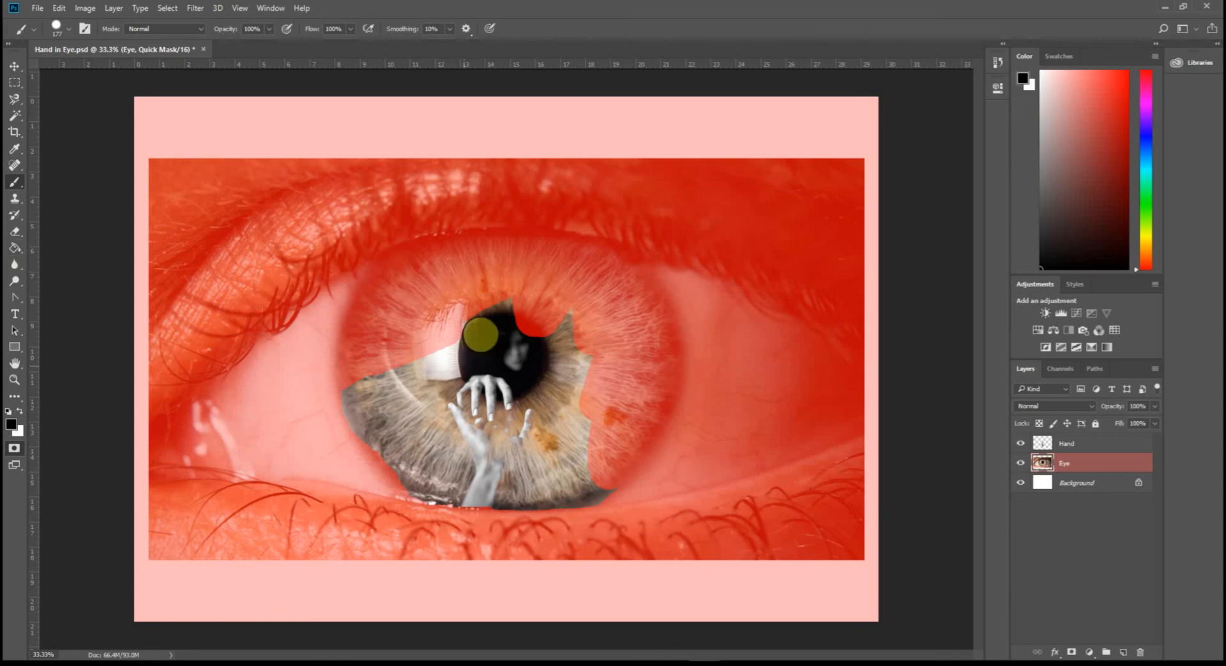
Erase the painted mask from the iris with the 196 px Eraser, working out to its left, lower and right edges
{"action": "left_click", "coordinate": [18, 233]}
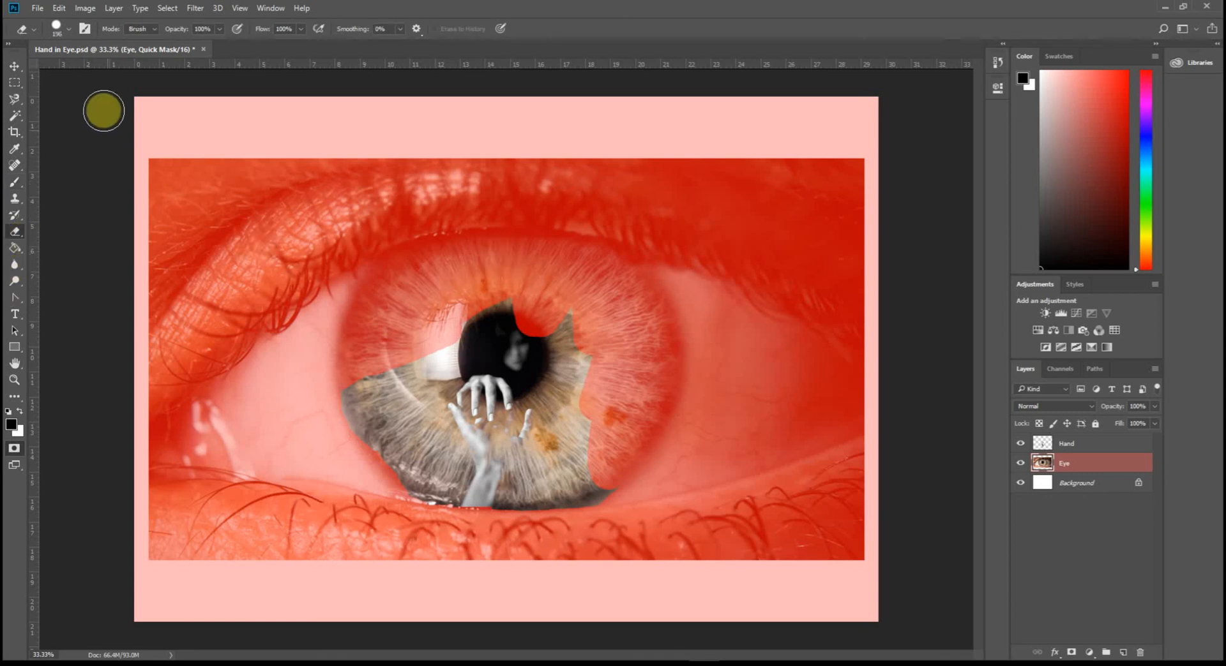
{"action": "mouse_move", "coordinate": [509, 323]}
{"action": "left_mouse_down"}
{"action": "mouse_move", "coordinate": [519, 274]}
{"action": "mouse_move", "coordinate": [574, 280]}
{"action": "mouse_move", "coordinate": [442, 337]}
{"action": "mouse_move", "coordinate": [390, 379]}
{"action": "mouse_move", "coordinate": [365, 373]}
{"action": "mouse_move", "coordinate": [460, 268]}
{"action": "mouse_move", "coordinate": [519, 255]}
{"action": "mouse_move", "coordinate": [419, 265]}
{"action": "mouse_move", "coordinate": [358, 343]}
{"action": "mouse_move", "coordinate": [365, 424]}
{"action": "mouse_move", "coordinate": [384, 460]}
{"action": "mouse_move", "coordinate": [454, 488]}
{"action": "mouse_move", "coordinate": [589, 470]}
{"action": "mouse_move", "coordinate": [646, 390]}
{"action": "mouse_move", "coordinate": [627, 318]}
{"action": "mouse_move", "coordinate": [598, 396]}
{"action": "mouse_move", "coordinate": [607, 317]}
{"action": "mouse_move", "coordinate": [583, 251]}
{"action": "mouse_move", "coordinate": [396, 265]}
{"action": "mouse_move", "coordinate": [359, 326]}
{"action": "left_mouse_up"}
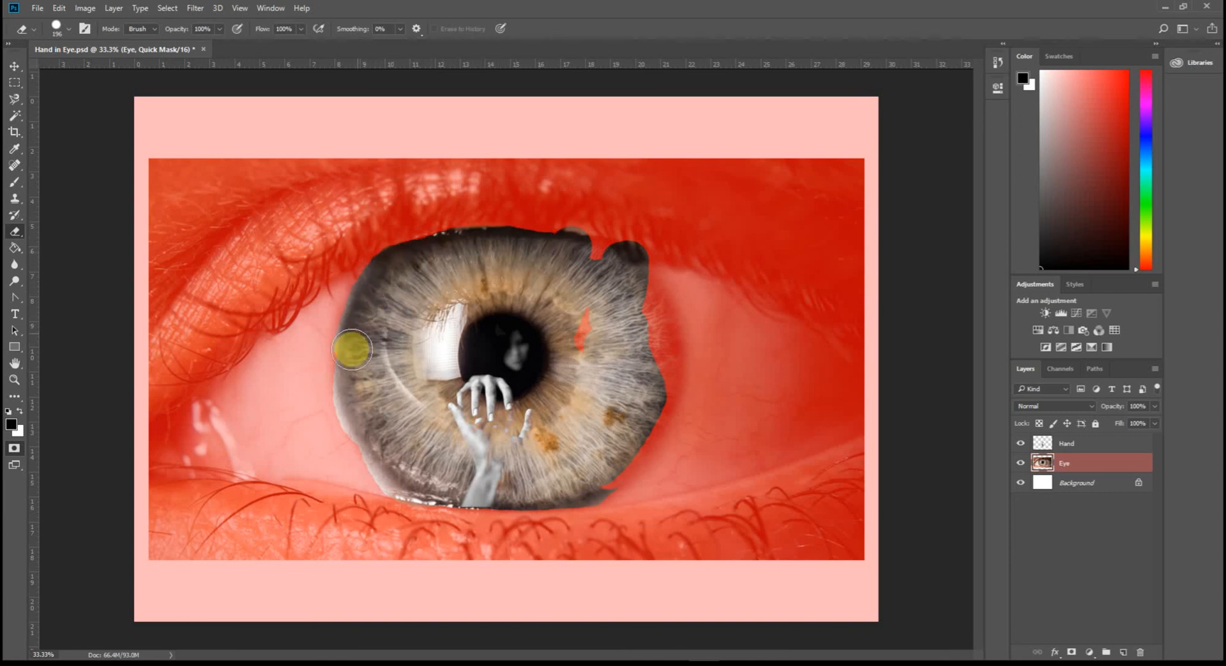
{"action": "mouse_move", "coordinate": [359, 406]}
{"action": "left_mouse_down"}
{"action": "mouse_move", "coordinate": [392, 453]}
{"action": "mouse_move", "coordinate": [570, 489]}
{"action": "mouse_move", "coordinate": [576, 466]}
{"action": "mouse_move", "coordinate": [590, 477]}
{"action": "mouse_move", "coordinate": [646, 410]}
{"action": "mouse_move", "coordinate": [656, 339]}
{"action": "mouse_move", "coordinate": [641, 297]}
{"action": "mouse_move", "coordinate": [663, 383]}
{"action": "left_mouse_up"}
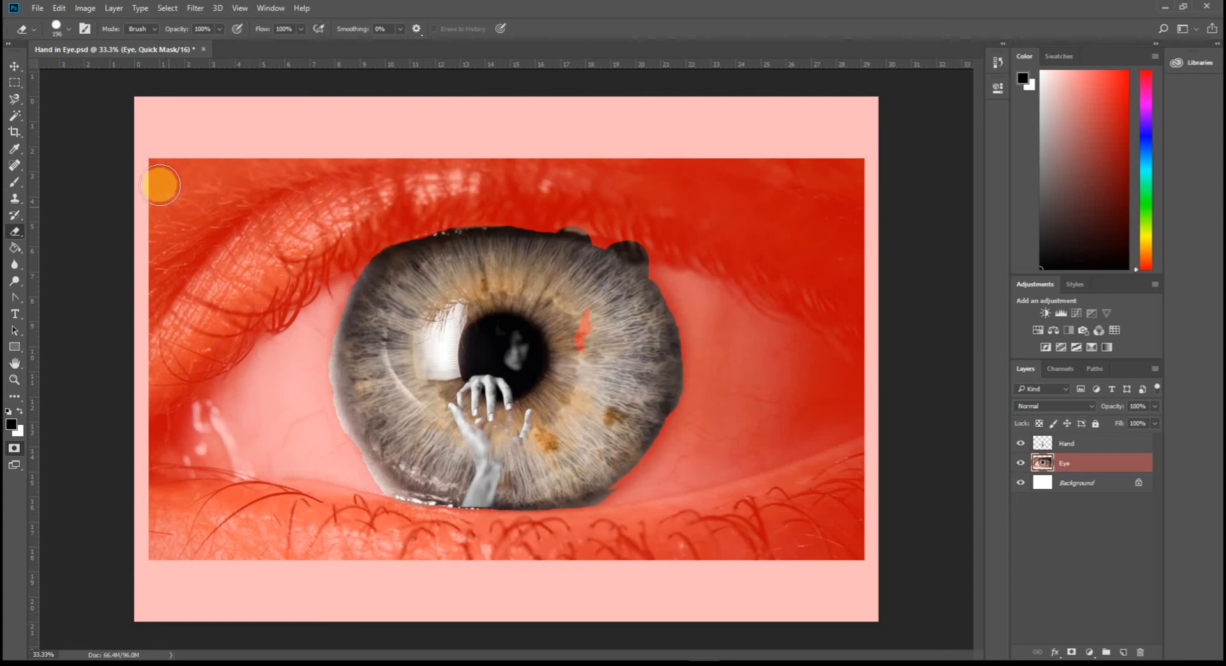
Reduce the Eraser size to about 31 px and clear the mask along the iris's upper, left and lower-right edges
{"action": "left_click", "coordinate": [69, 29]}
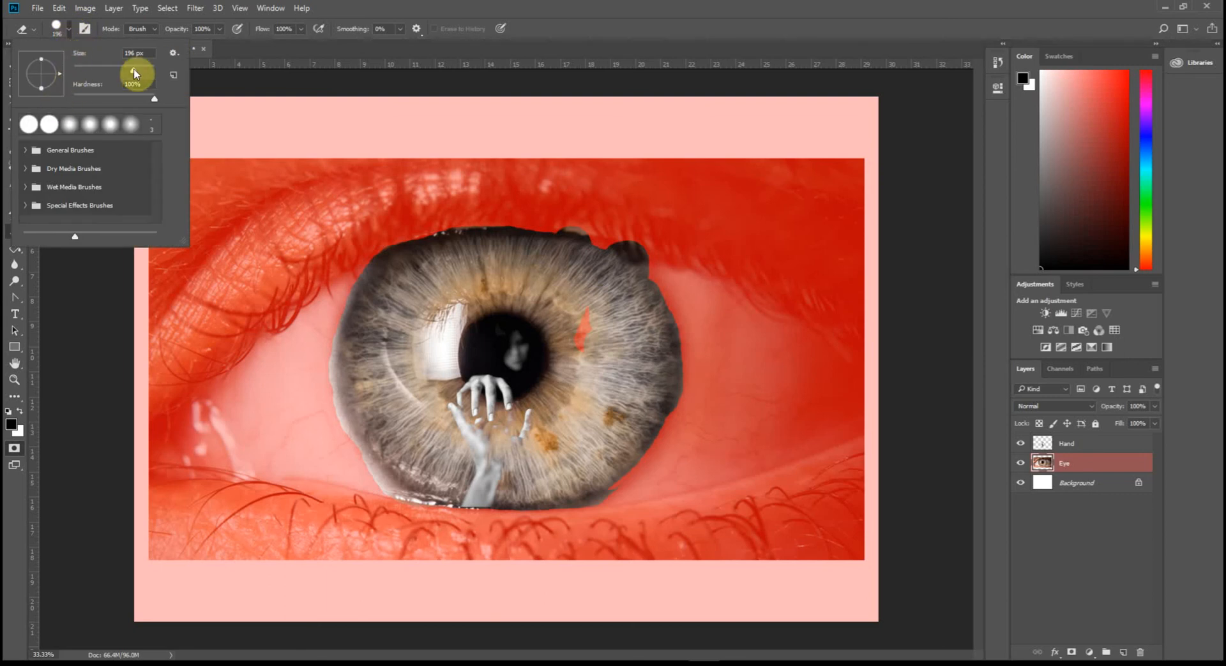
{"action": "left_click_drag", "start_coordinate": [131, 66], "coordinate": [86, 79]}
{"action": "left_click", "coordinate": [545, 239]}
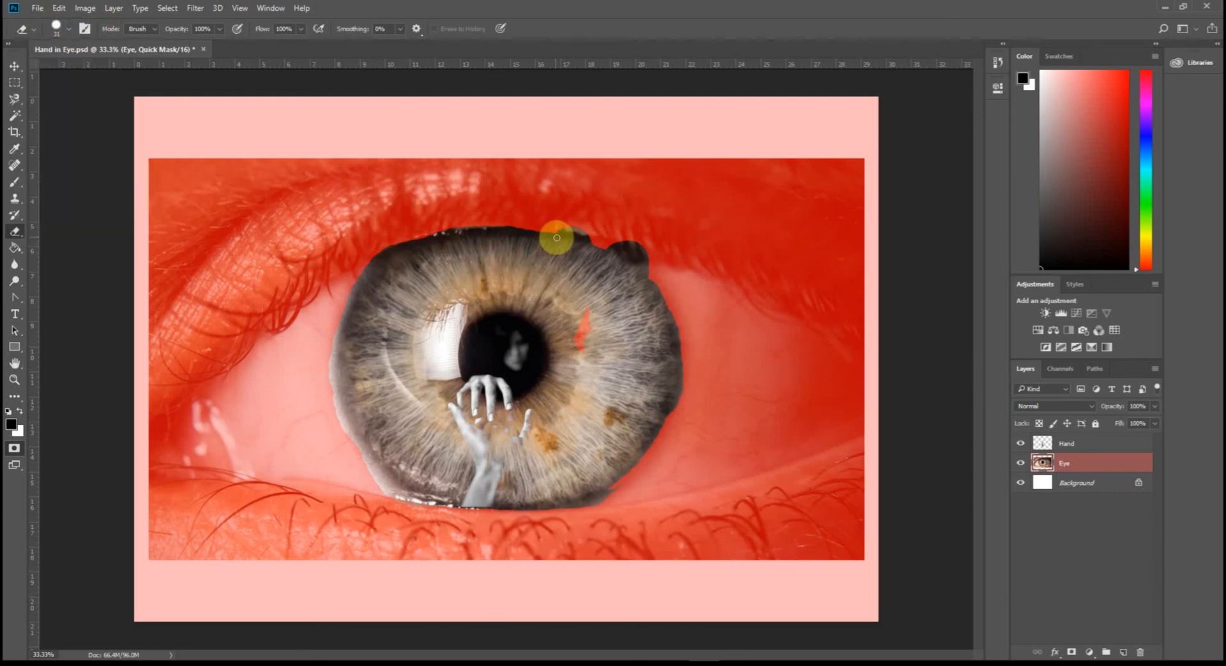
{"action": "left_click_drag", "start_coordinate": [496, 229], "coordinate": [426, 239]}
{"action": "mouse_move", "coordinate": [350, 317]}
{"action": "left_mouse_down"}
{"action": "mouse_move", "coordinate": [367, 452]}
{"action": "mouse_move", "coordinate": [415, 494]}
{"action": "mouse_move", "coordinate": [541, 507]}
{"action": "mouse_move", "coordinate": [546, 479]}
{"action": "mouse_move", "coordinate": [643, 430]}
{"action": "mouse_move", "coordinate": [699, 367]}
{"action": "mouse_move", "coordinate": [624, 467]}
{"action": "left_mouse_up"}
Show the Navigator and magnify the upper-left edge of the iris to about 128%
{"action": "left_click", "coordinate": [270, 8]}
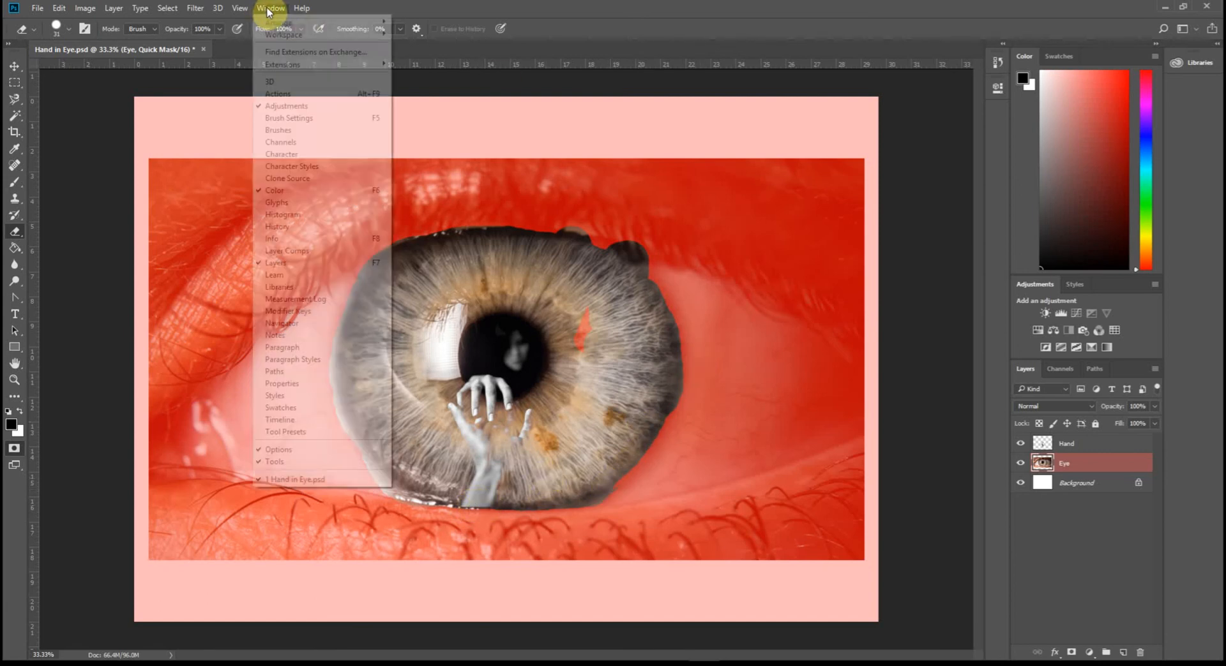
{"action": "left_click", "coordinate": [323, 324]}
{"action": "left_click_drag", "start_coordinate": [984, 172], "coordinate": [975, 282]}
{"action": "left_click_drag", "start_coordinate": [927, 269], "coordinate": [930, 274]}
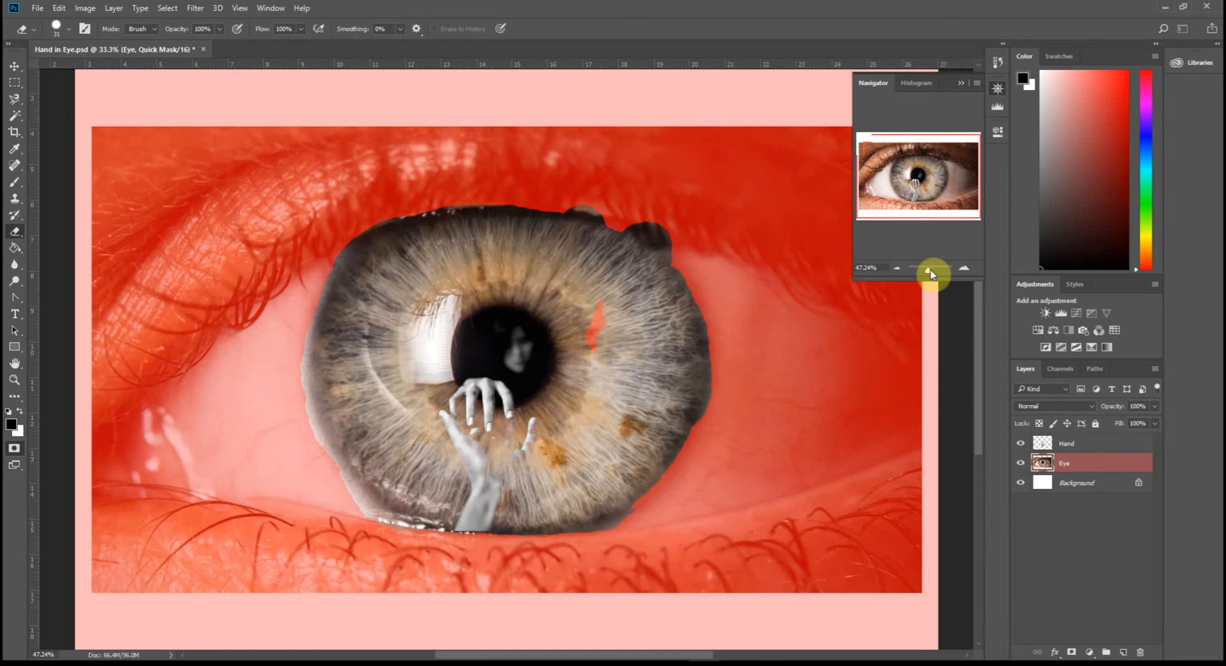
{"action": "mouse_move", "coordinate": [928, 179]}
{"action": "left_mouse_down"}
{"action": "mouse_move", "coordinate": [918, 190]}
{"action": "mouse_move", "coordinate": [910, 173]}
{"action": "left_mouse_up"}
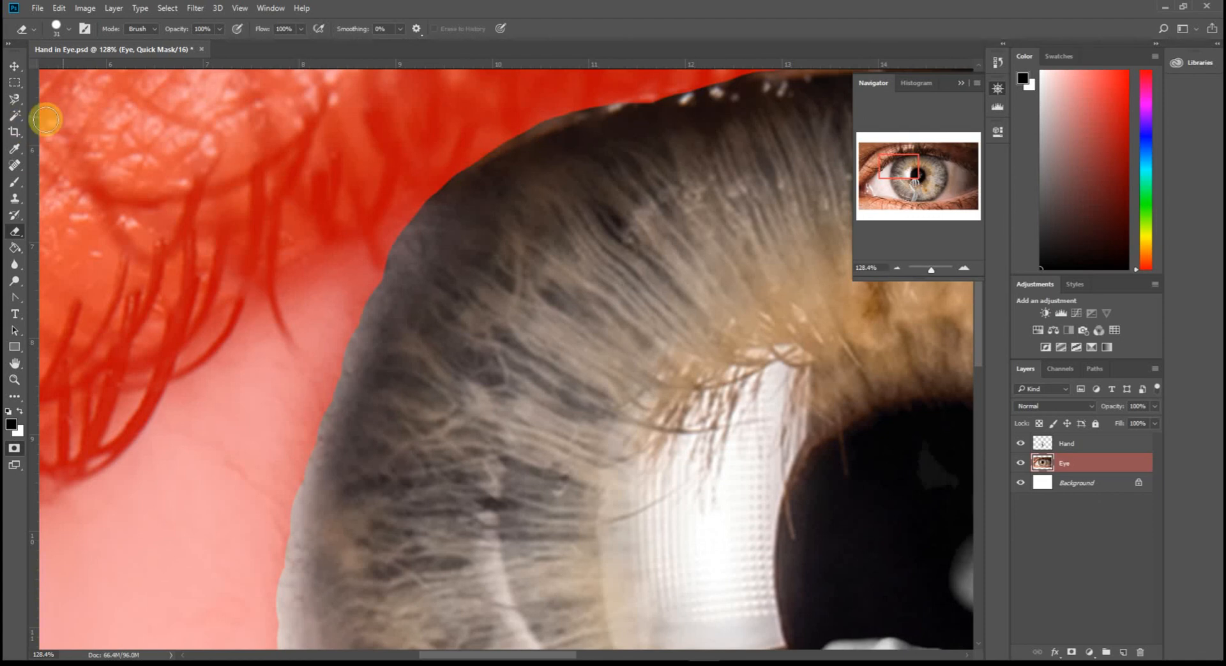
Set the Brush size to 50 px and paint the mask along the iris's upper-left edge
{"action": "left_click", "coordinate": [14, 186]}
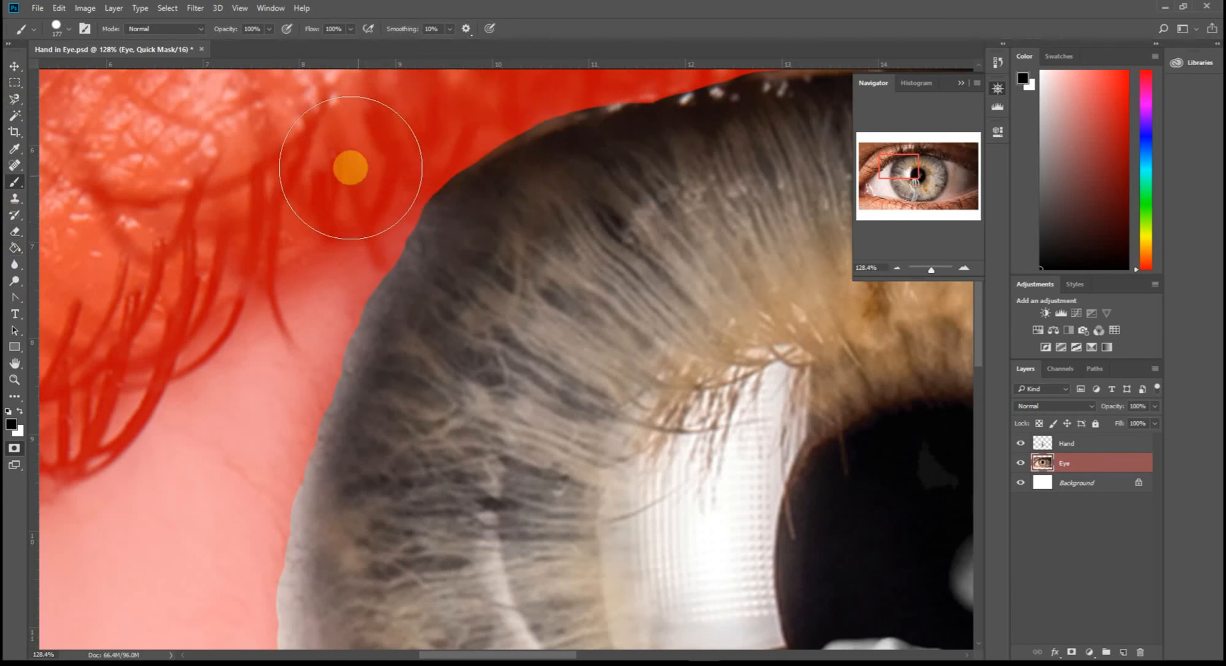
{"action": "left_click", "coordinate": [68, 29]}
{"action": "left_click_drag", "start_coordinate": [127, 67], "coordinate": [98, 67]}
{"action": "mouse_move", "coordinate": [544, 112]}
{"action": "left_mouse_down"}
{"action": "mouse_move", "coordinate": [619, 92]}
{"action": "mouse_move", "coordinate": [475, 144]}
{"action": "mouse_move", "coordinate": [364, 246]}
{"action": "left_mouse_up"}
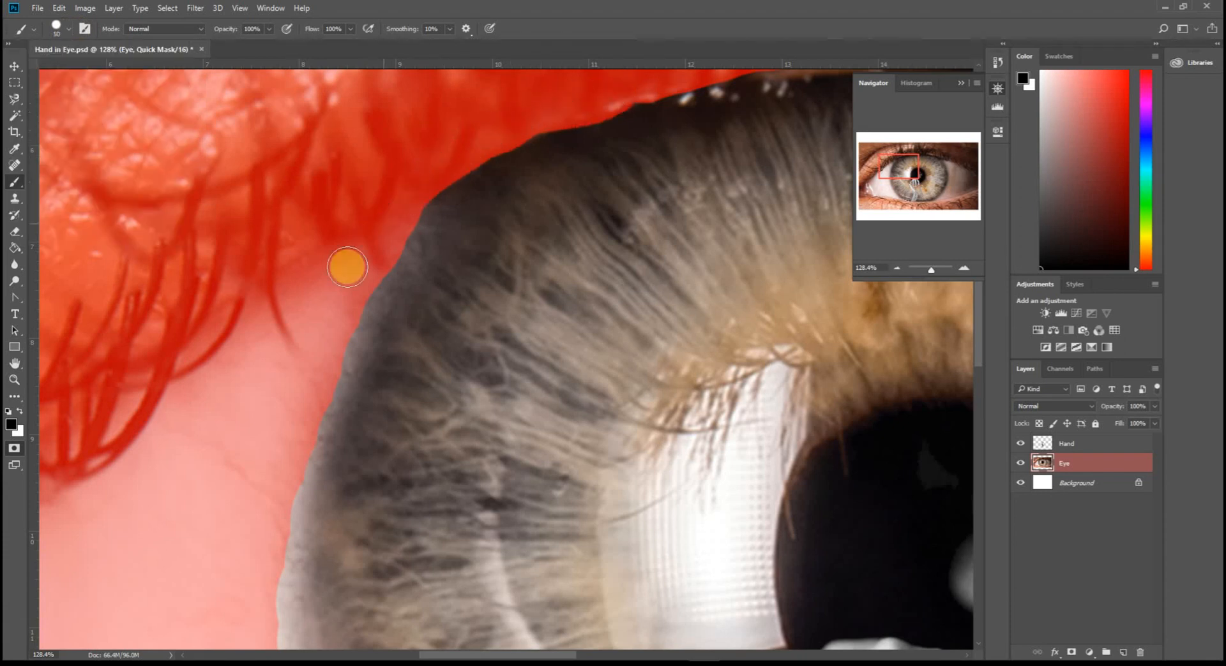
Paint the mask over the excess selection along the iris's left and lower-left edges, working at 50% zoom
{"action": "left_click_drag", "start_coordinate": [901, 171], "coordinate": [897, 173]}
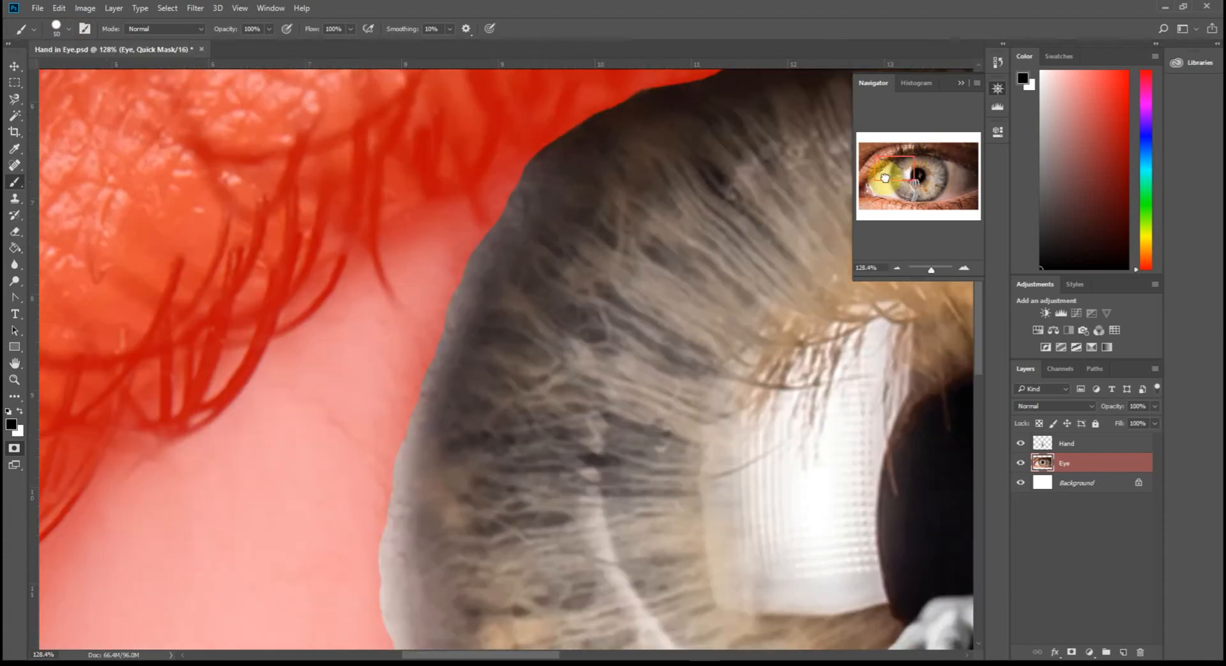
{"action": "left_click", "coordinate": [896, 271]}
{"action": "left_click", "coordinate": [896, 270]}
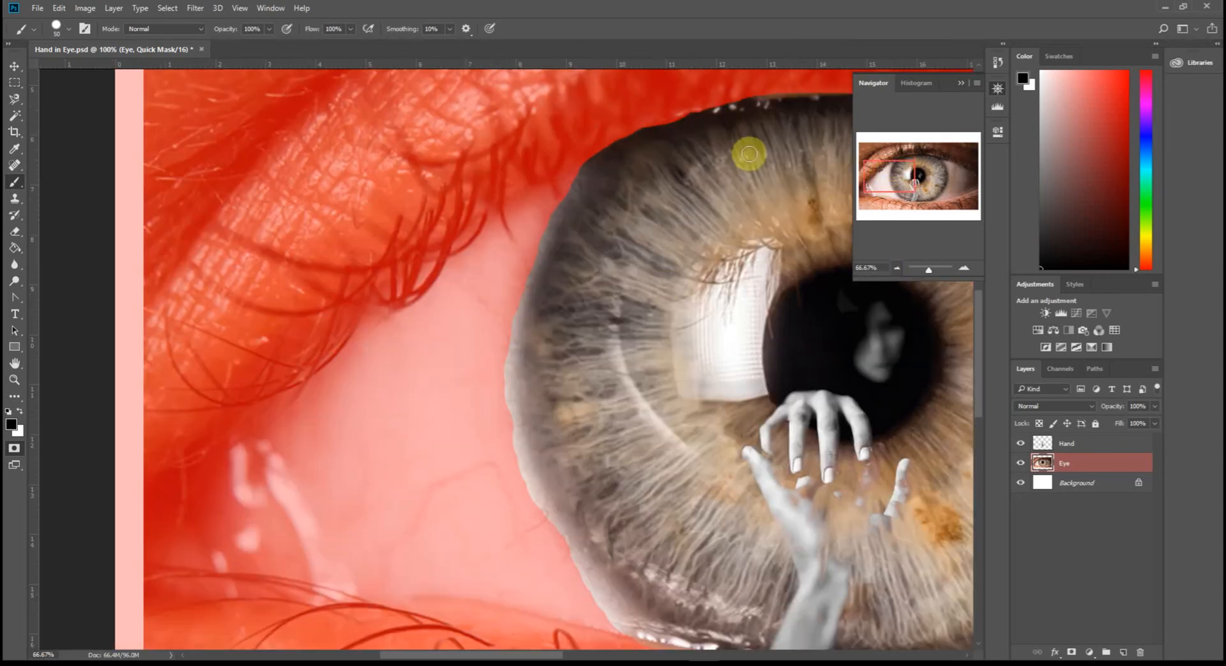
{"action": "key", "text": "ctrl+minus"}
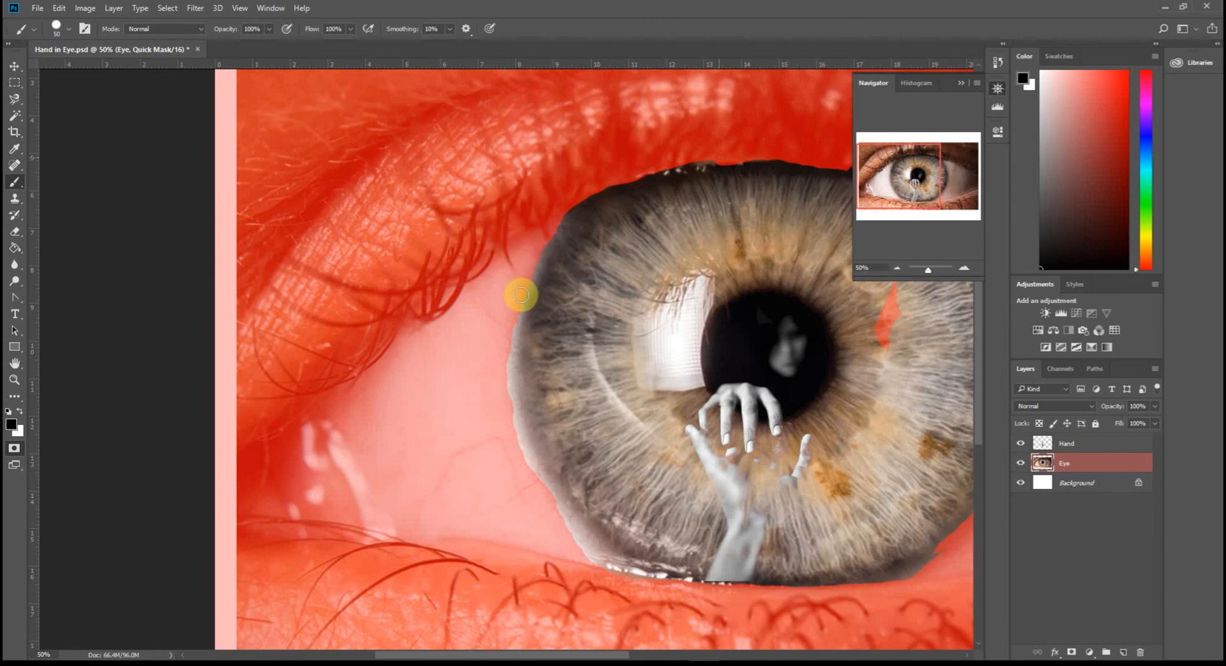
{"action": "left_click_drag", "start_coordinate": [509, 367], "coordinate": [517, 417]}
{"action": "left_click_drag", "start_coordinate": [531, 457], "coordinate": [553, 495]}
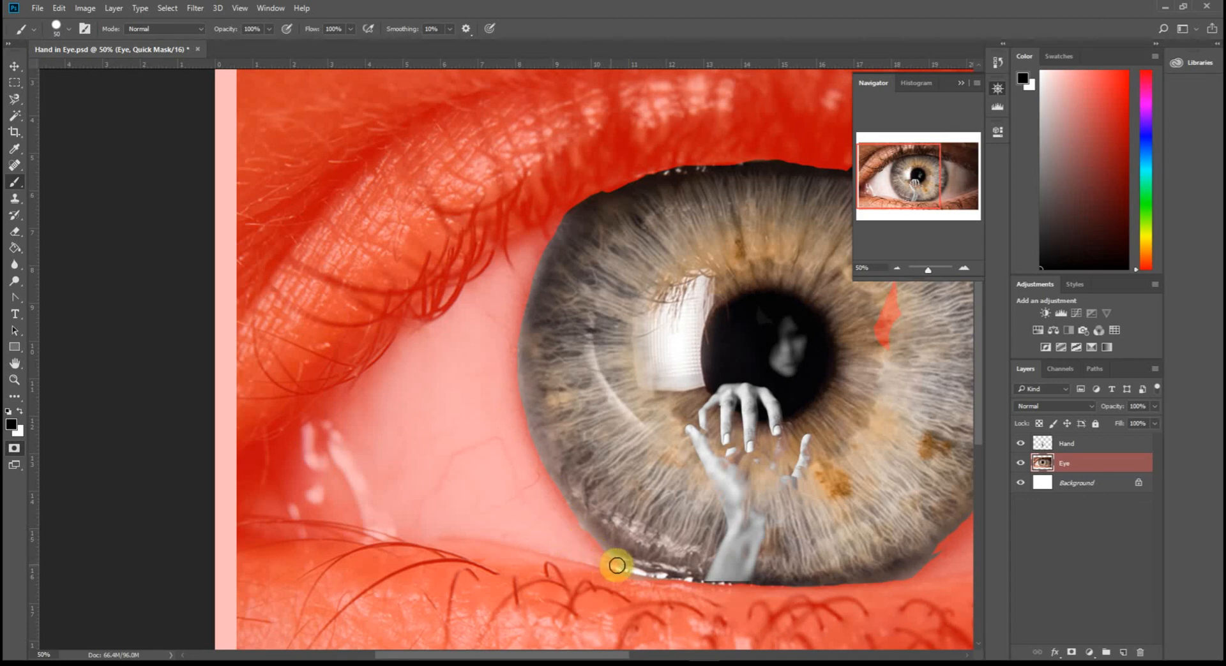
{"action": "mouse_move", "coordinate": [621, 571]}
{"action": "left_mouse_down"}
{"action": "mouse_move", "coordinate": [637, 585]}
{"action": "mouse_move", "coordinate": [589, 548]}
{"action": "mouse_move", "coordinate": [652, 609]}
{"action": "left_mouse_up"}
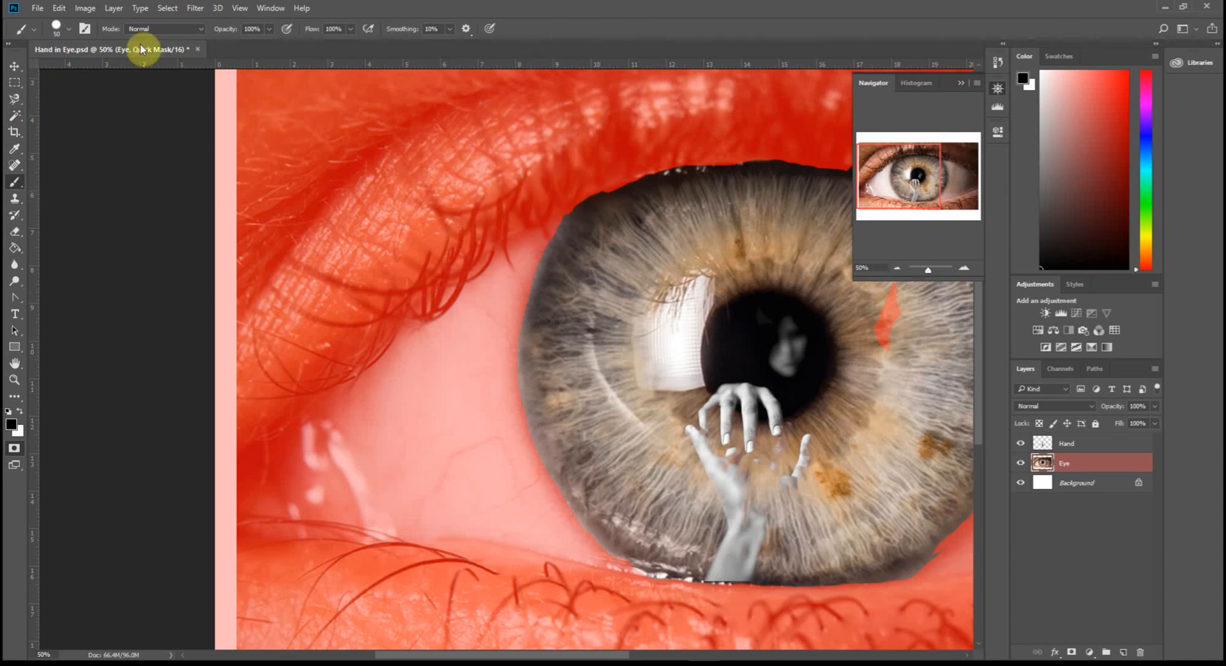
{"action": "left_click", "coordinate": [69, 30]}
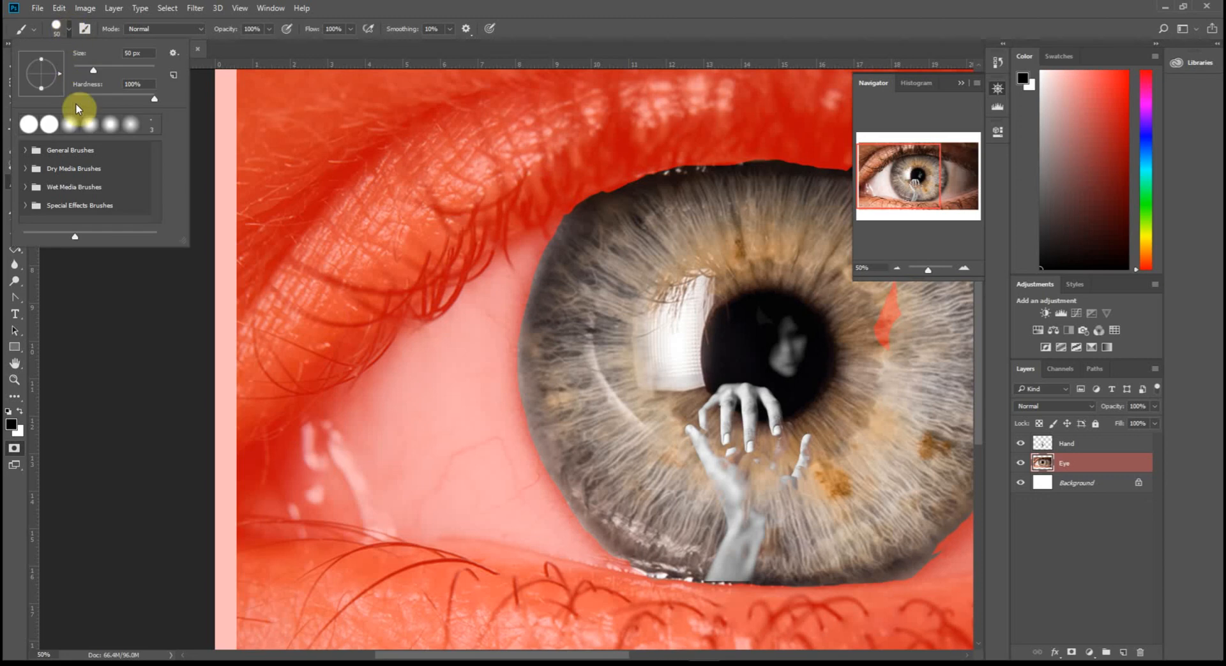
{"action": "left_click", "coordinate": [88, 123]}
{"action": "left_click", "coordinate": [570, 210]}
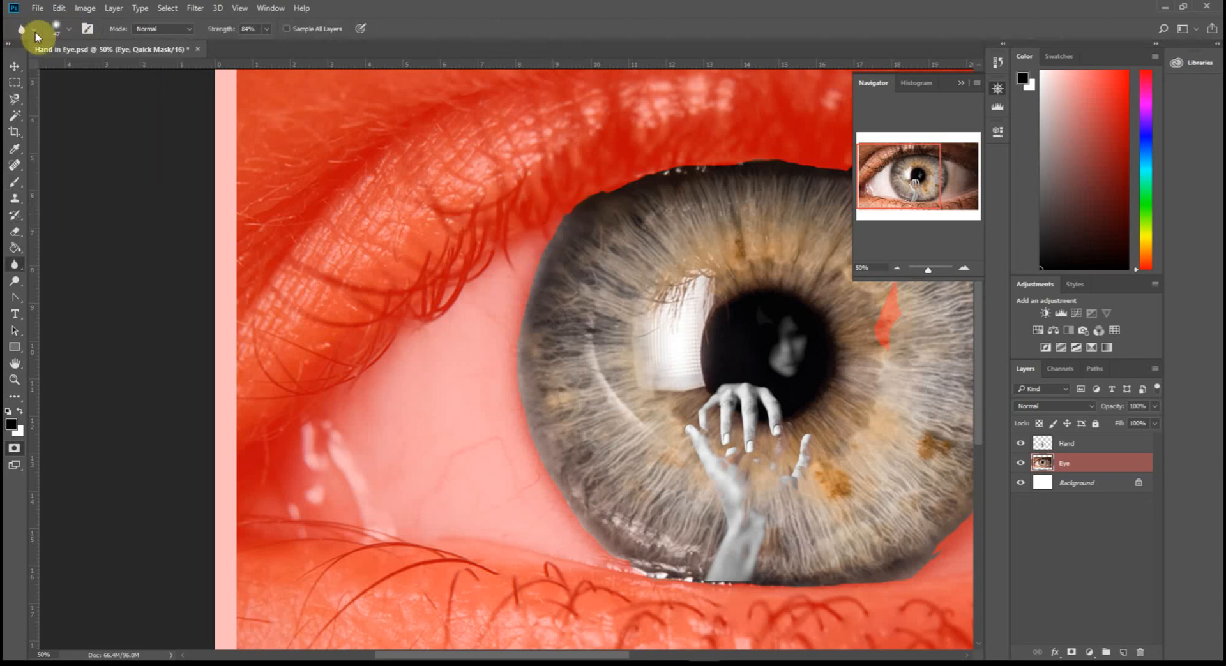
Choose the hard round 50 px Brush and mask the uneven upper-left edge and the upper-right bumps around the iris
{"action": "left_click", "coordinate": [68, 30]}
{"action": "left_click", "coordinate": [68, 126]}
{"action": "left_click", "coordinate": [50, 126]}
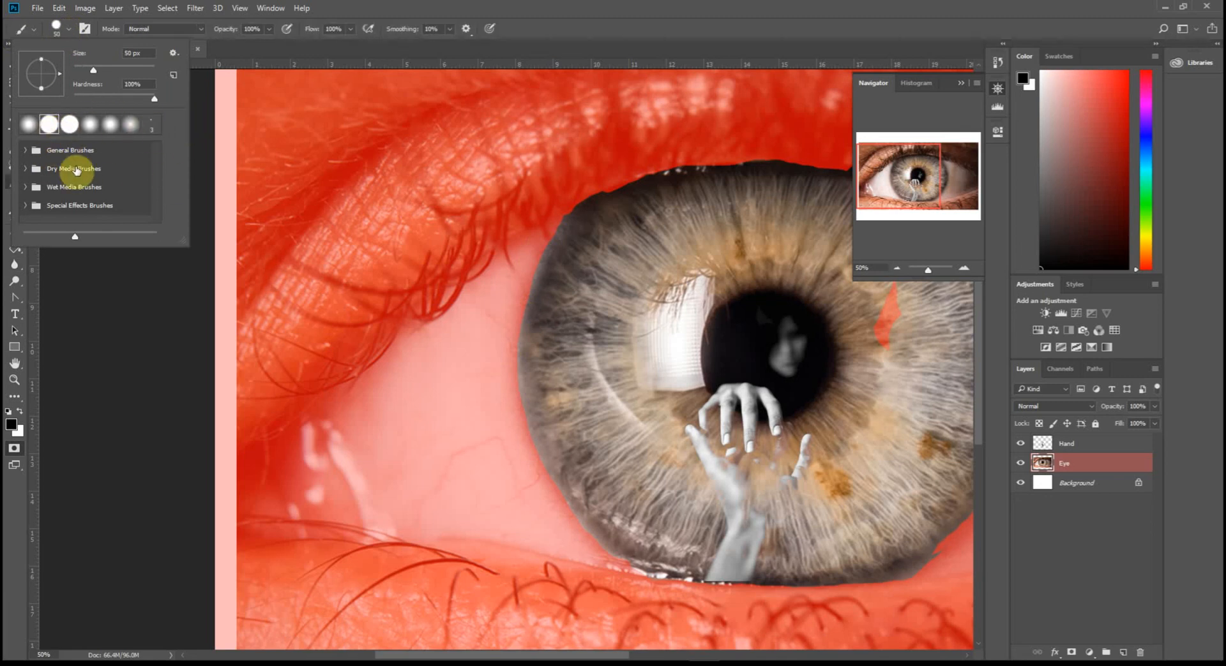
{"action": "left_click", "coordinate": [594, 180]}
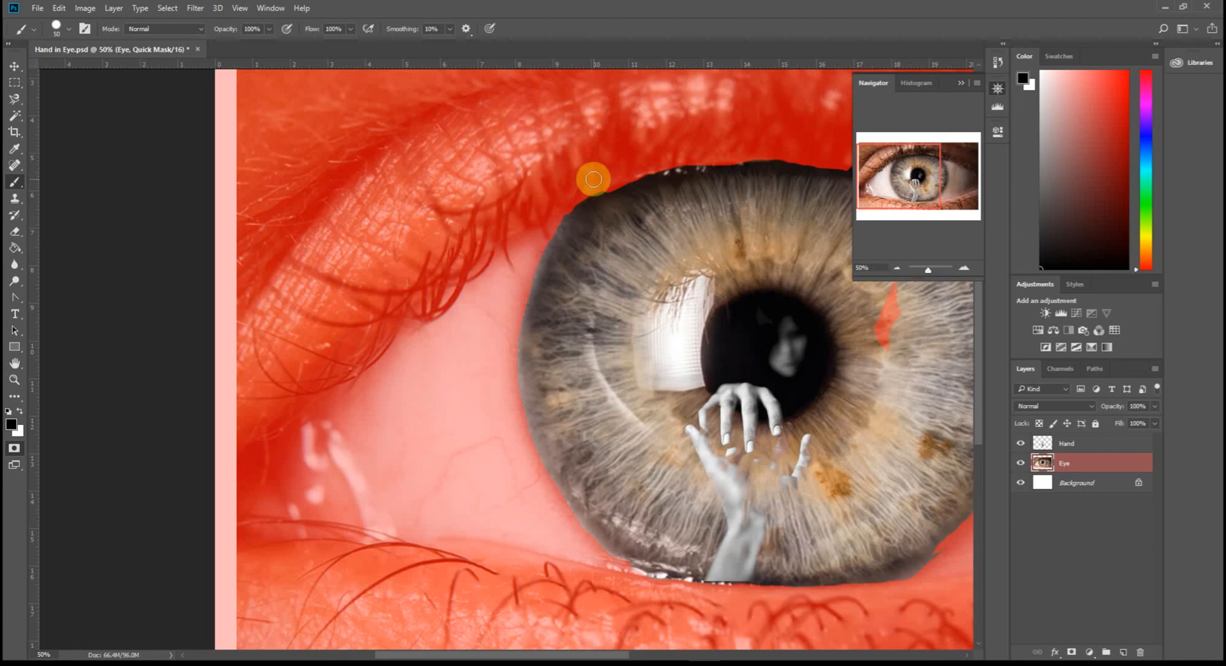
{"action": "left_click_drag", "start_coordinate": [601, 184], "coordinate": [565, 206]}
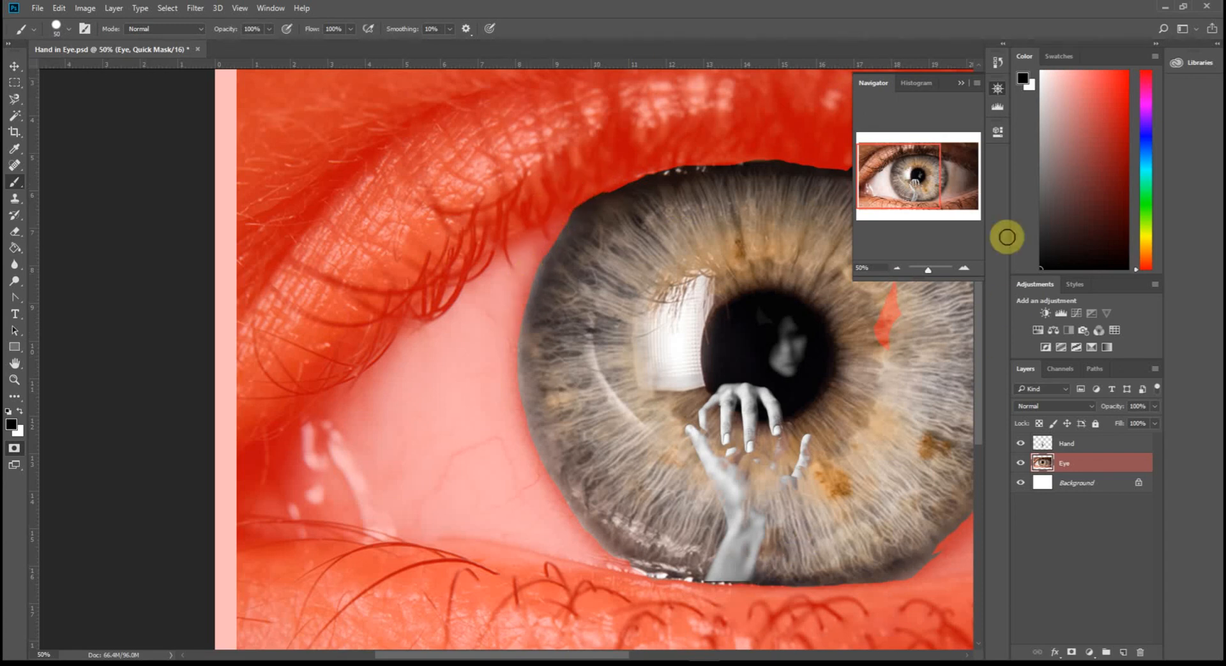
{"action": "left_click_drag", "start_coordinate": [914, 178], "coordinate": [939, 181]}
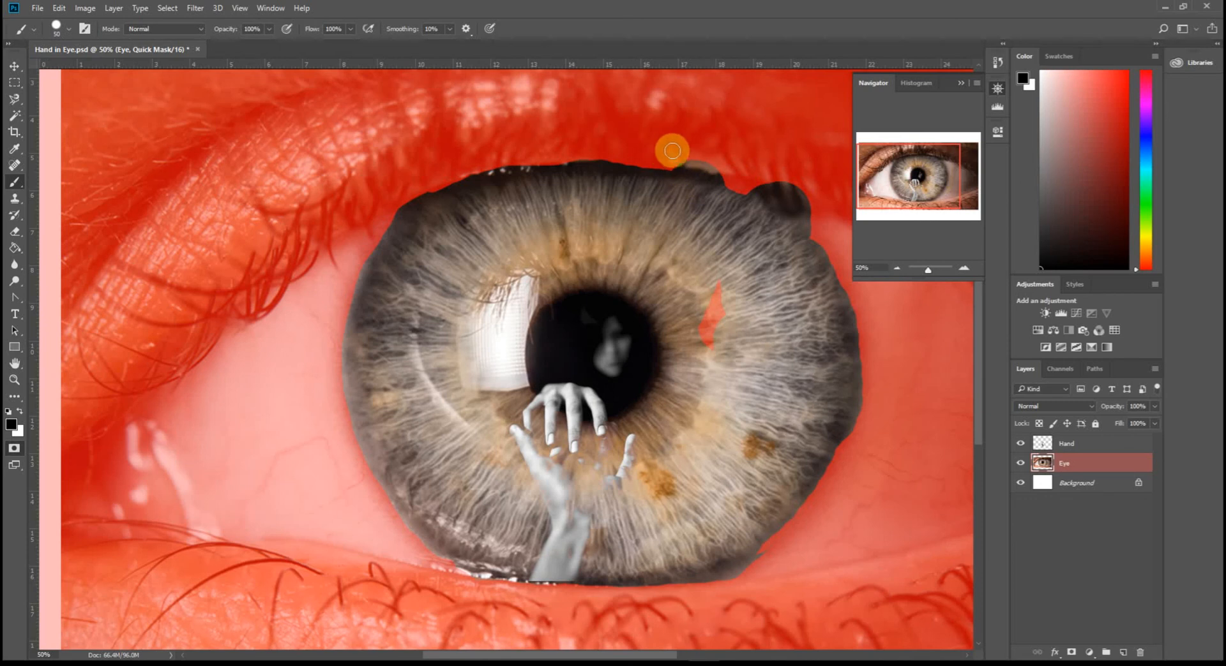
{"action": "mouse_move", "coordinate": [689, 158]}
{"action": "left_mouse_down"}
{"action": "mouse_move", "coordinate": [659, 156]}
{"action": "mouse_move", "coordinate": [756, 179]}
{"action": "mouse_move", "coordinate": [798, 211]}
{"action": "mouse_move", "coordinate": [758, 178]}
{"action": "left_mouse_up"}
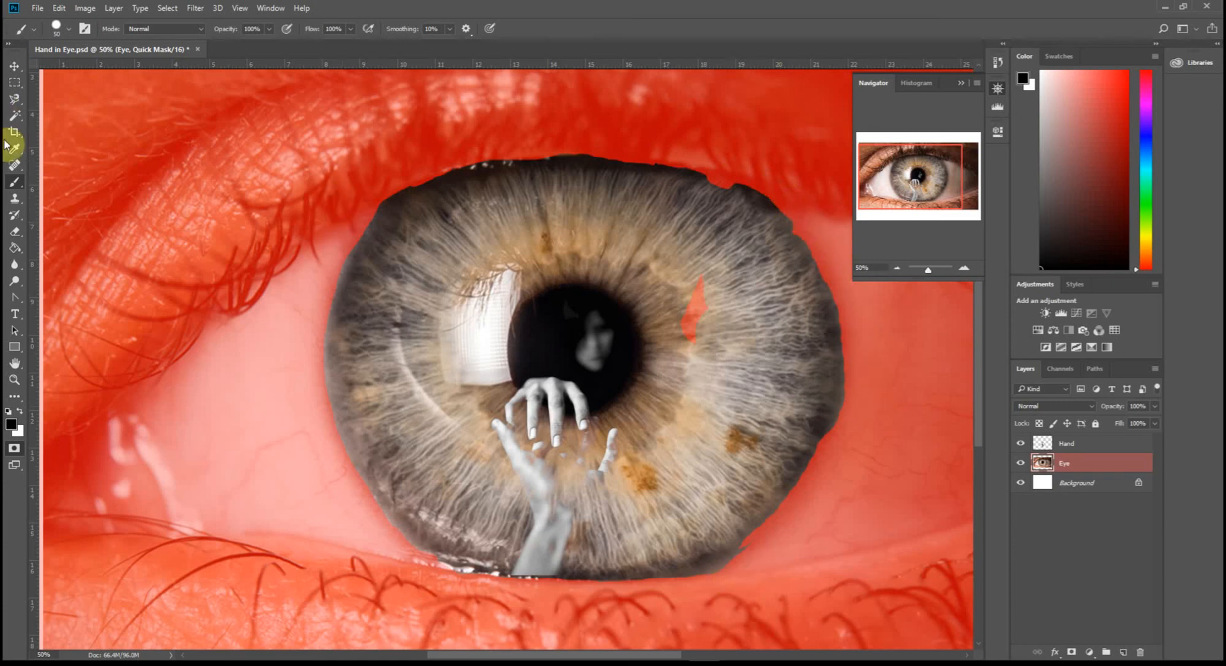
Erase the leftover mask patch inside the iris and smooth the selection's upper and right edges with the Eraser
{"action": "left_click", "coordinate": [14, 233]}
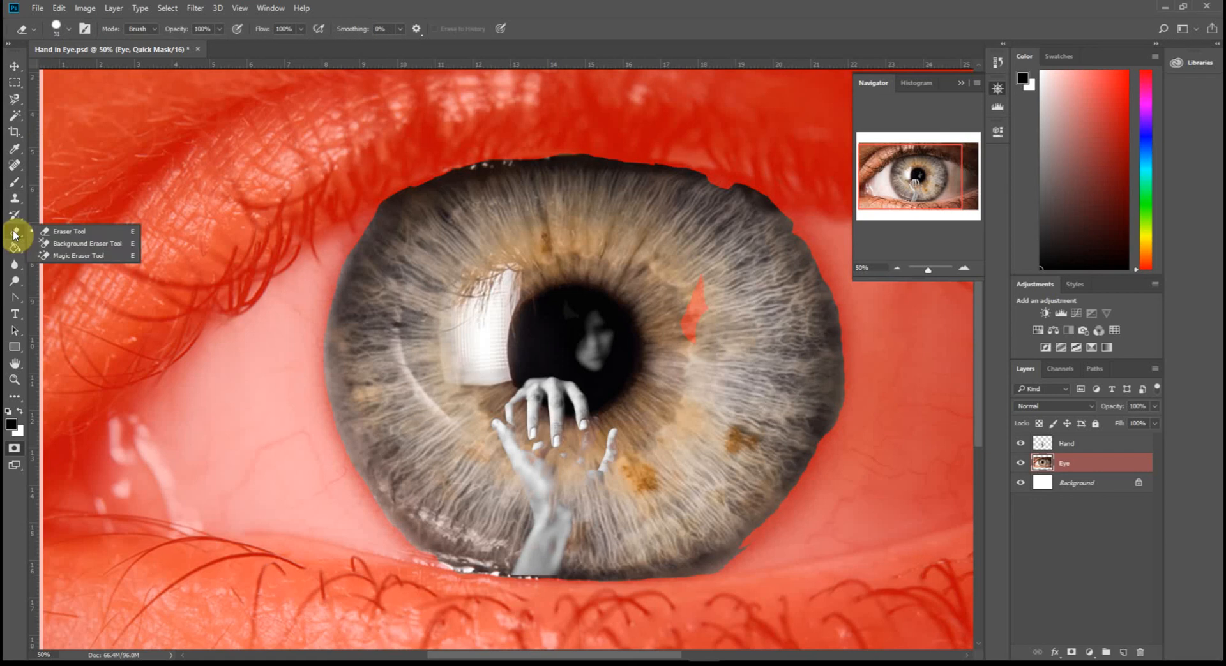
{"action": "left_click_drag", "start_coordinate": [469, 172], "coordinate": [422, 184]}
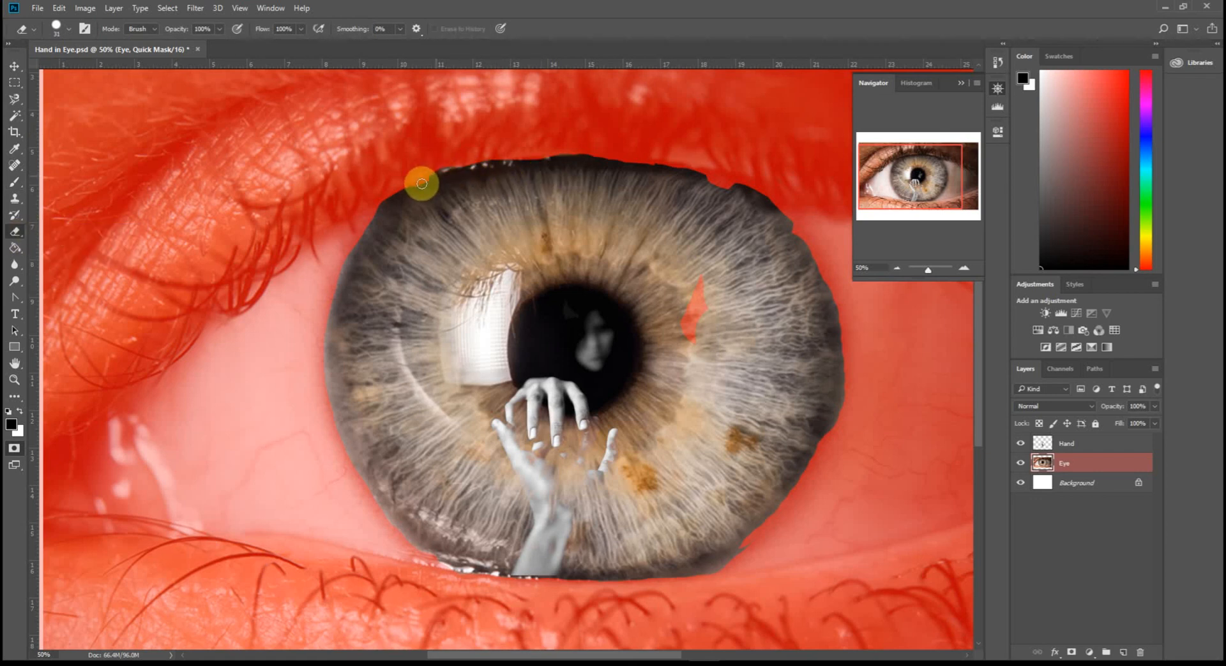
{"action": "mouse_move", "coordinate": [736, 274]}
{"action": "left_mouse_down"}
{"action": "mouse_move", "coordinate": [688, 333]}
{"action": "mouse_move", "coordinate": [697, 341]}
{"action": "mouse_move", "coordinate": [703, 287]}
{"action": "mouse_move", "coordinate": [715, 305]}
{"action": "left_mouse_up"}
{"action": "left_click_drag", "start_coordinate": [702, 181], "coordinate": [776, 208]}
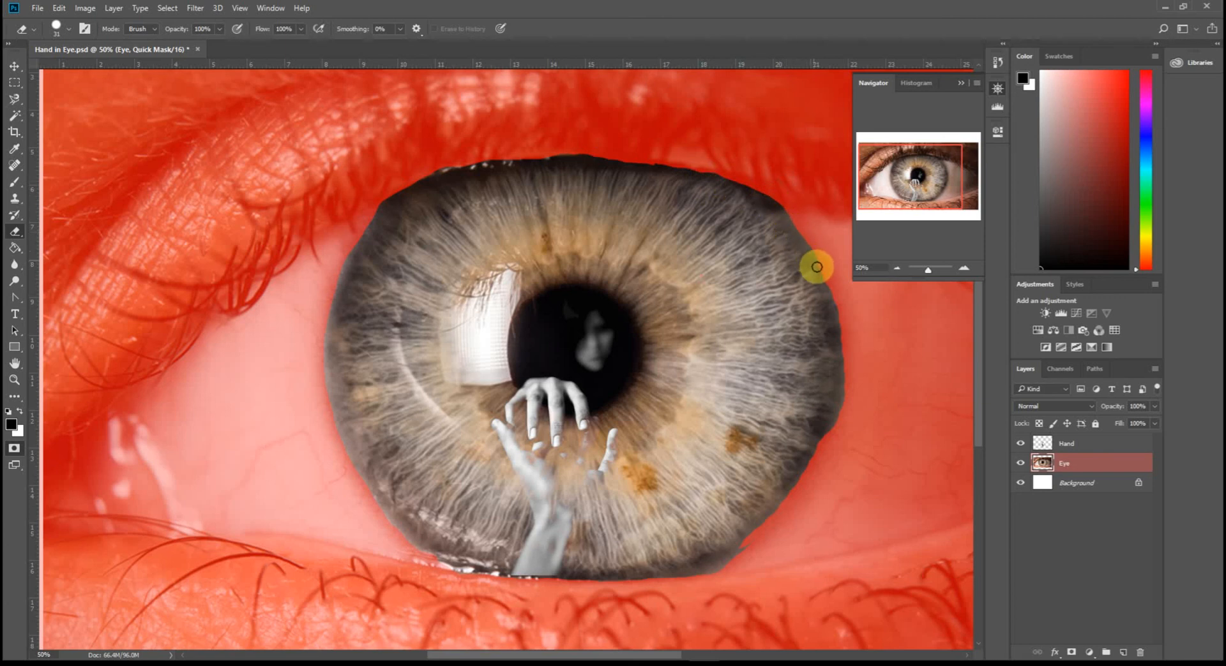
{"action": "left_click_drag", "start_coordinate": [825, 289], "coordinate": [845, 369]}
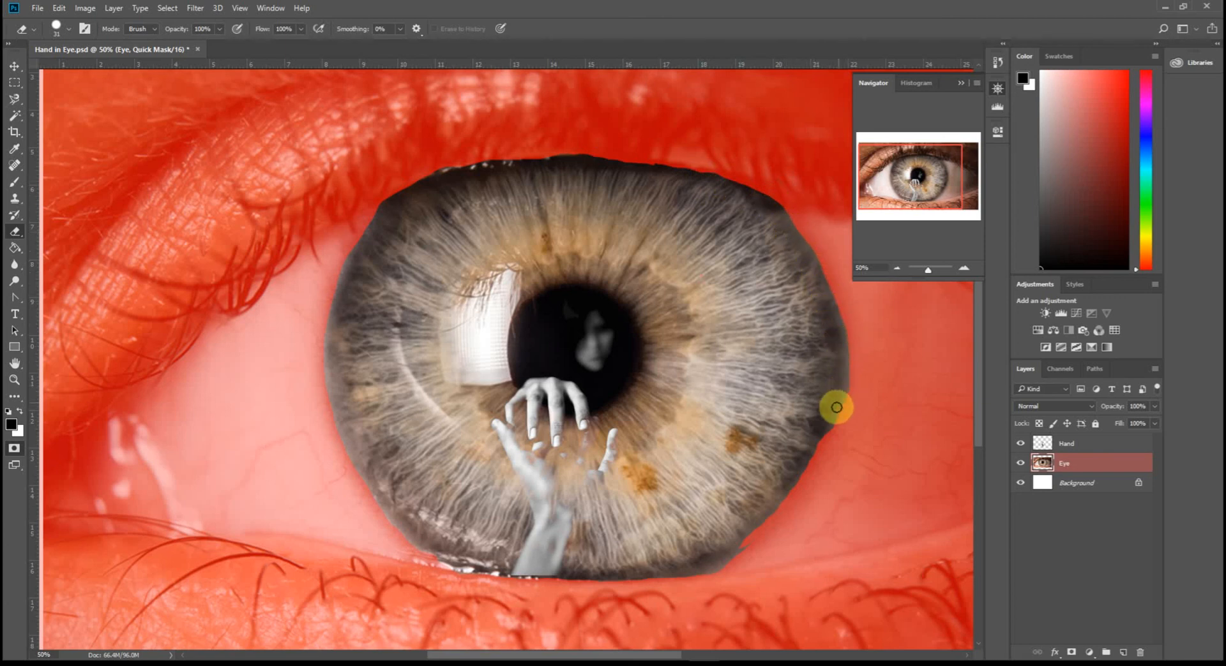
{"action": "left_click_drag", "start_coordinate": [824, 434], "coordinate": [802, 474]}
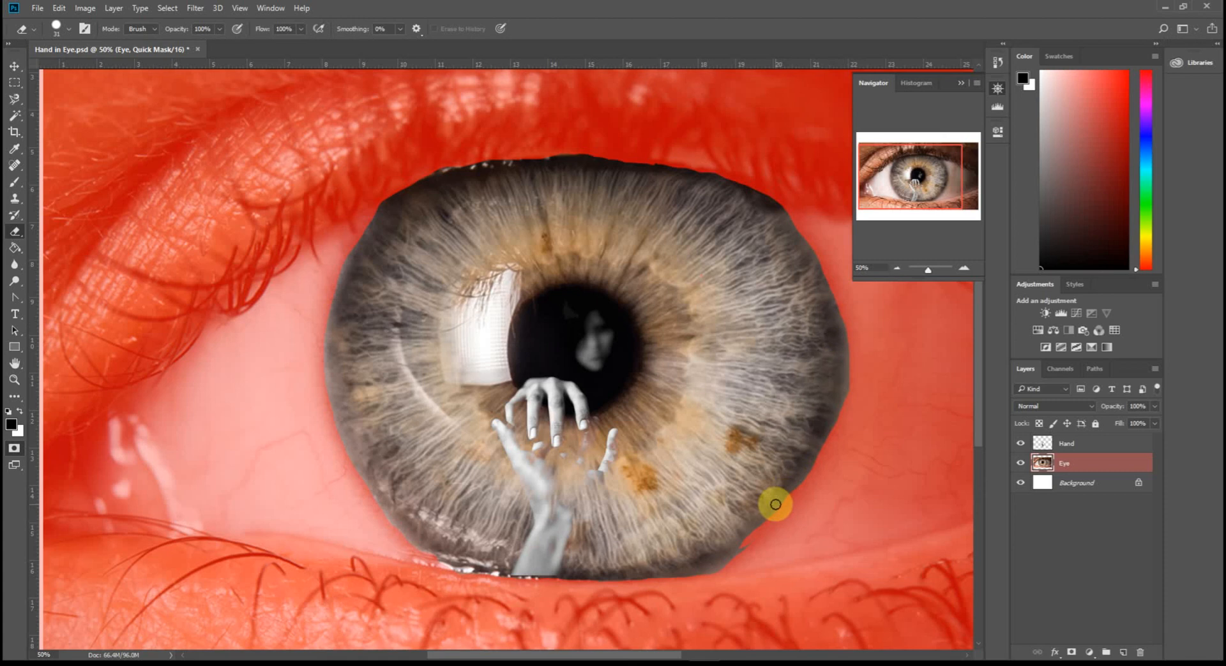
Erase the mask along the iris's lower-right edge, and leave Quick Mask with the Navigator panel moved clear of the canvas
{"action": "mouse_move", "coordinate": [743, 543]}
{"action": "left_mouse_down"}
{"action": "mouse_move", "coordinate": [781, 518]}
{"action": "mouse_move", "coordinate": [786, 494]}
{"action": "mouse_move", "coordinate": [758, 529]}
{"action": "left_mouse_up"}
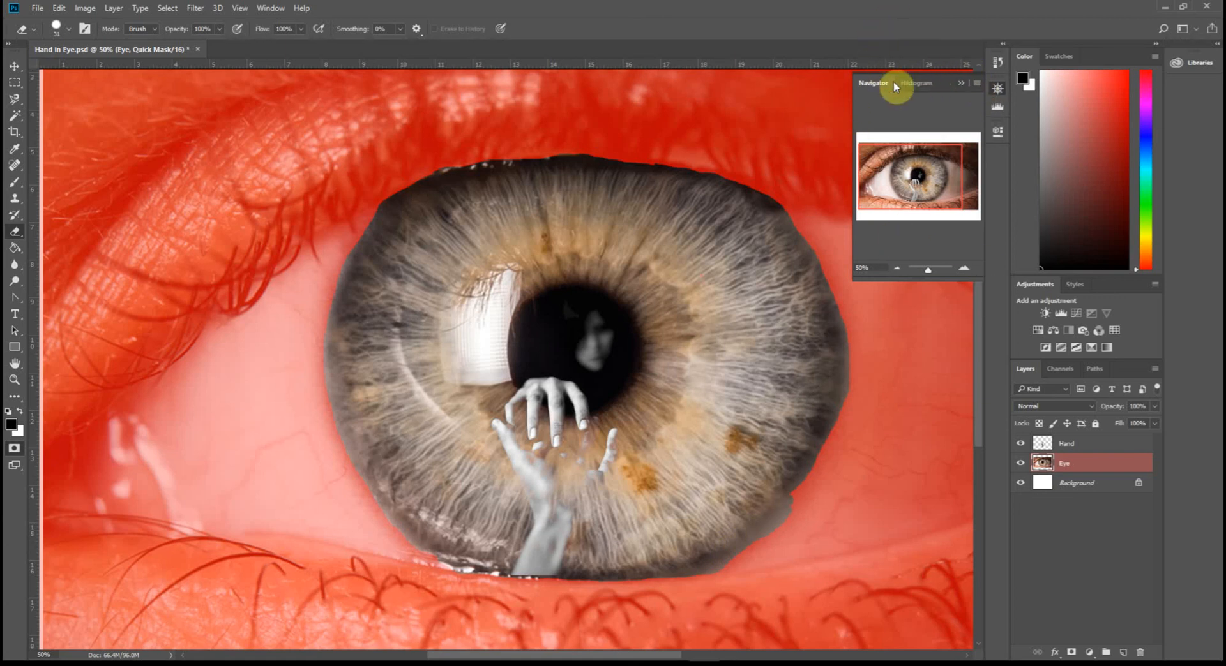
{"action": "left_click_drag", "start_coordinate": [948, 81], "coordinate": [1156, 445]}
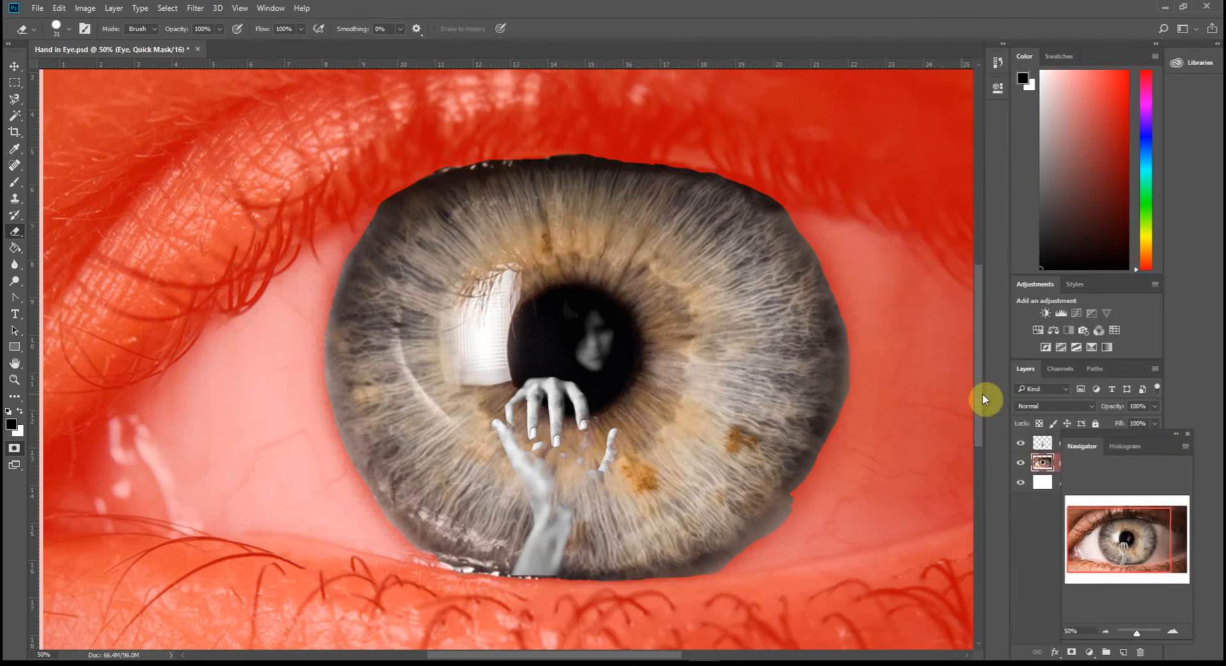
{"action": "left_click", "coordinate": [1107, 632]}
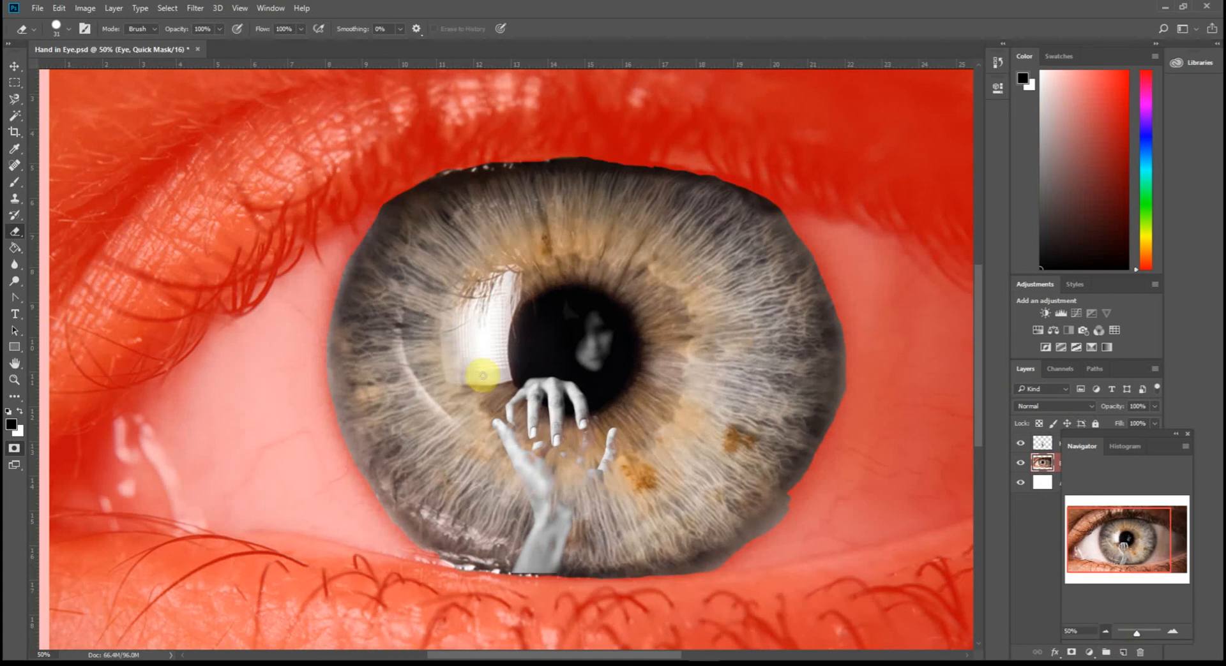
{"action": "key", "text": "ctrl+minus"}
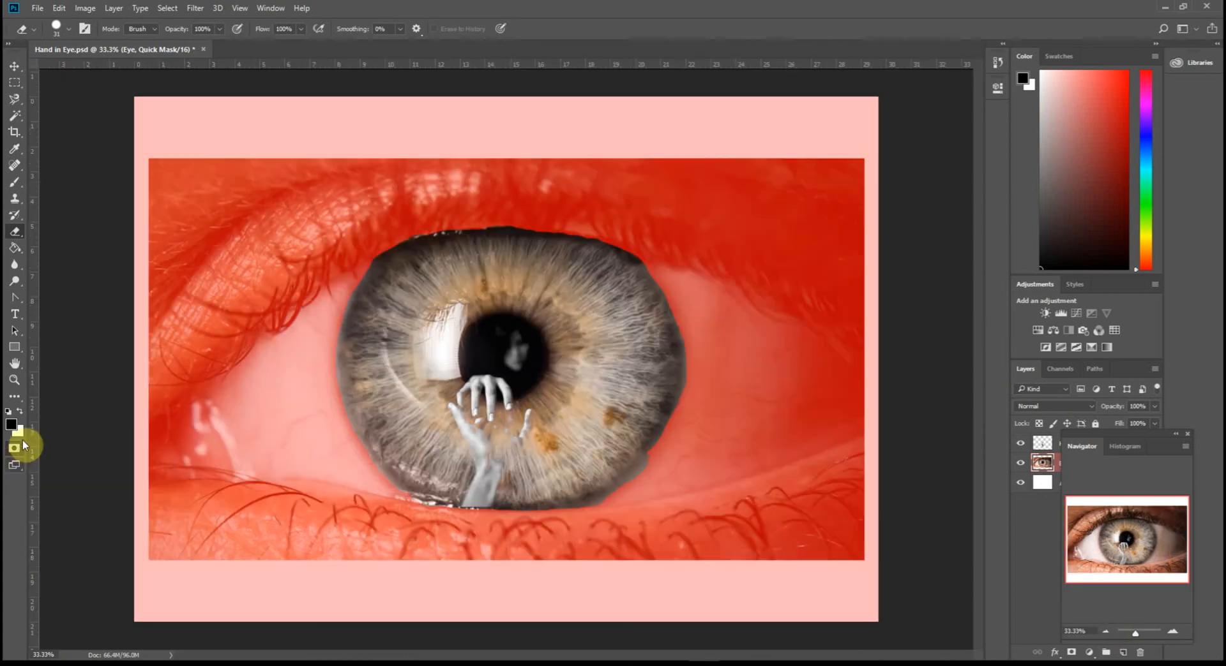
{"action": "left_click", "coordinate": [14, 452]}
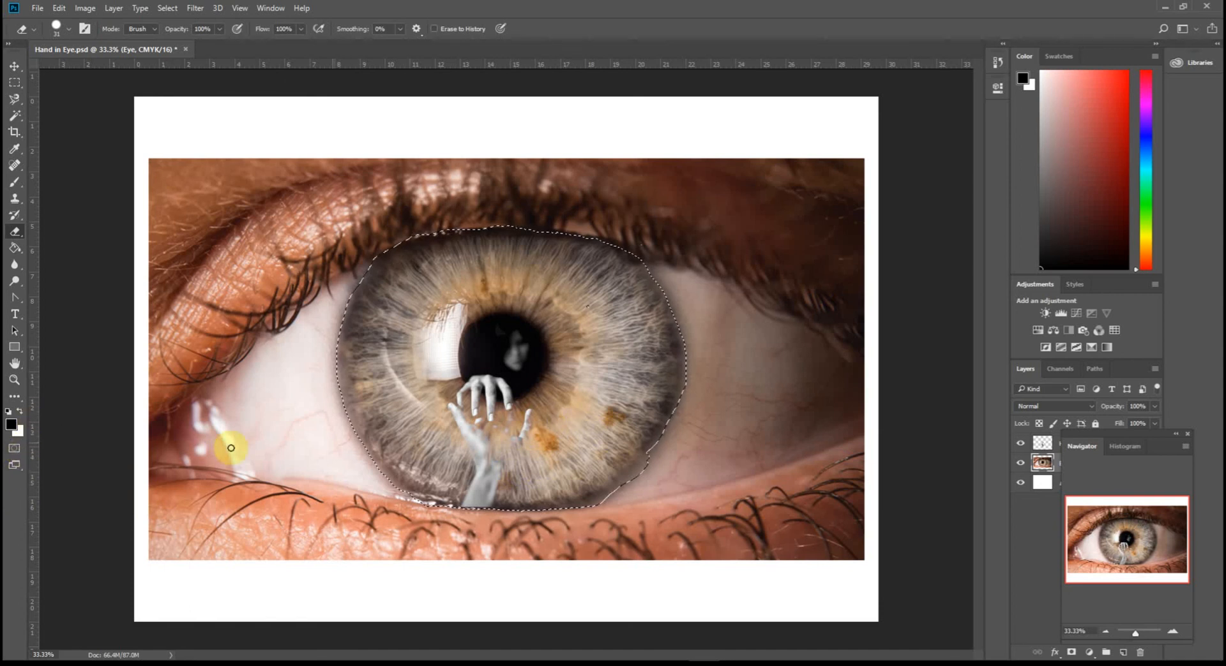
Return to Quick Mask, mask the bumps along the iris's lower-right edge with the 50 px Brush, and convert the mask back to a selection
{"action": "key", "text": "q"}
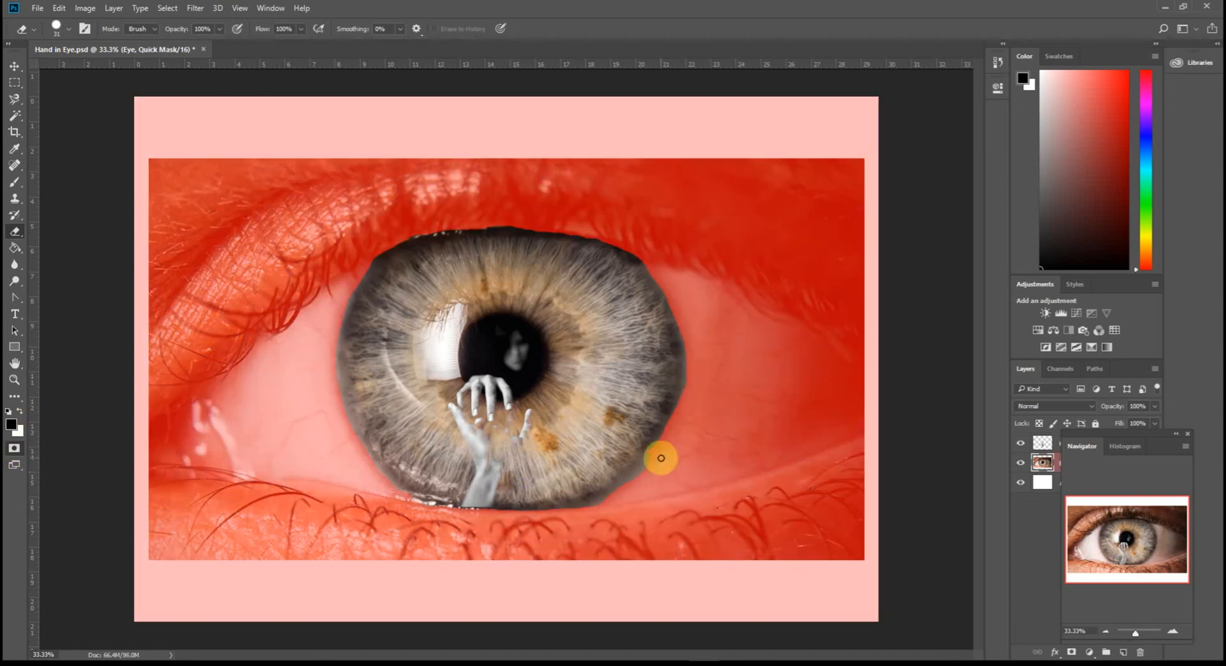
{"action": "left_click", "coordinate": [16, 99]}
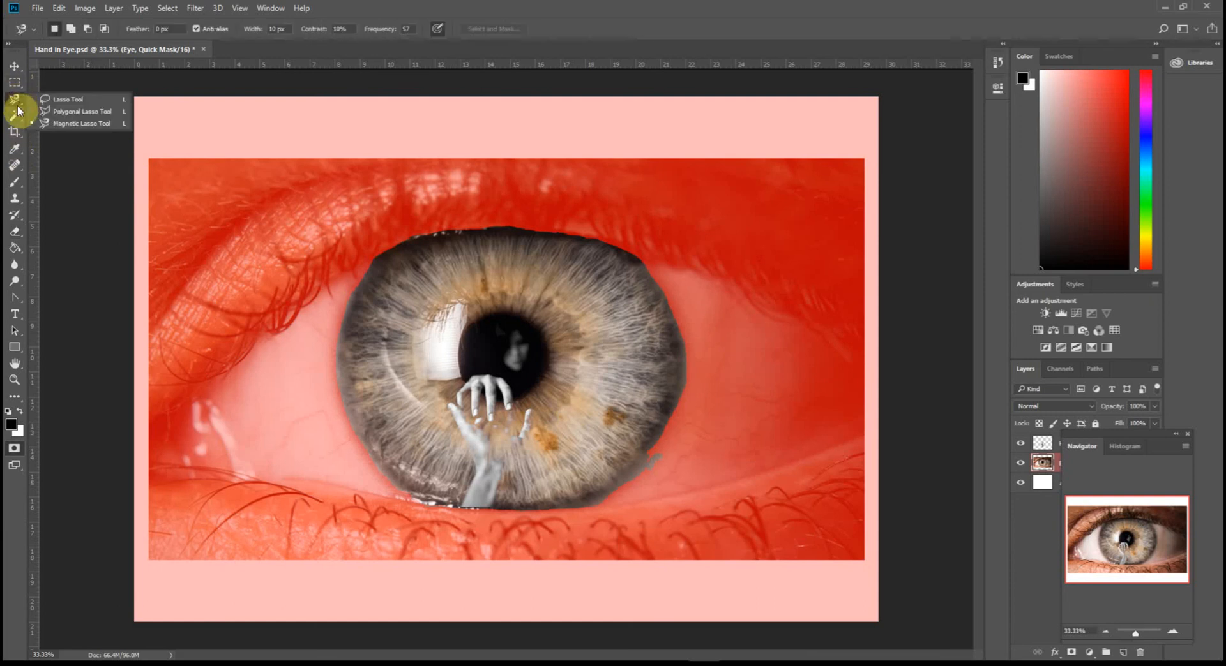
{"action": "left_click", "coordinate": [16, 116]}
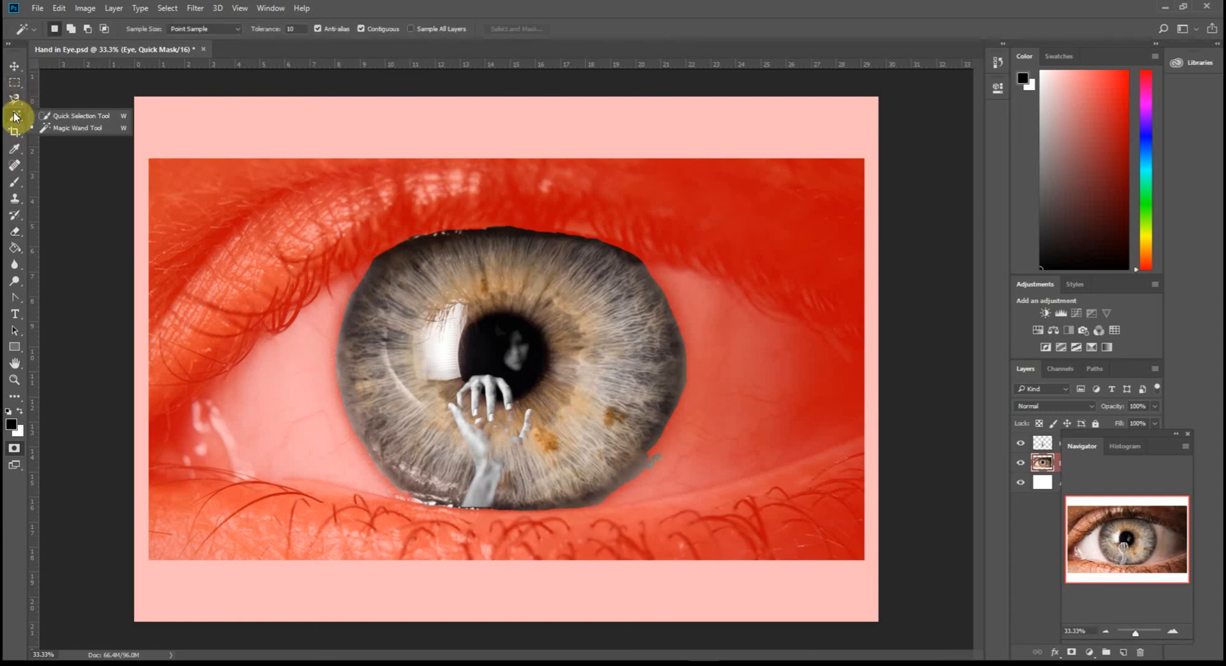
{"action": "left_click", "coordinate": [15, 182]}
{"action": "mouse_move", "coordinate": [663, 461]}
{"action": "left_mouse_down"}
{"action": "mouse_move", "coordinate": [644, 482]}
{"action": "mouse_move", "coordinate": [667, 445]}
{"action": "mouse_move", "coordinate": [666, 461]}
{"action": "mouse_move", "coordinate": [588, 508]}
{"action": "mouse_move", "coordinate": [654, 452]}
{"action": "mouse_move", "coordinate": [563, 514]}
{"action": "left_mouse_up"}
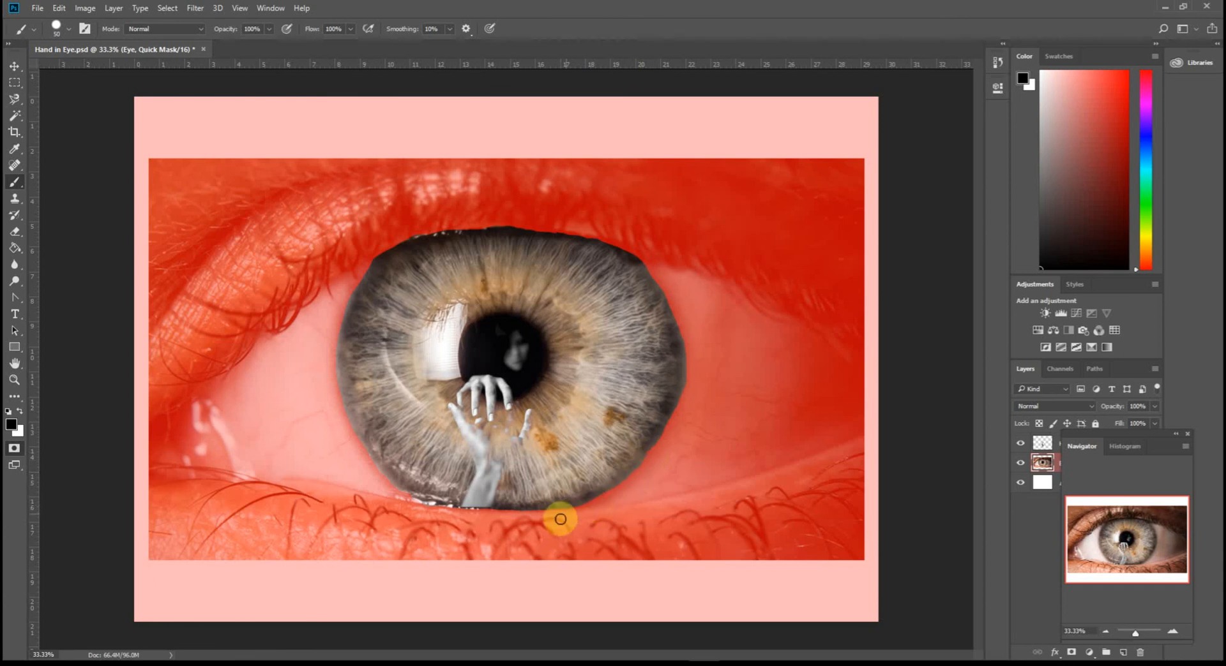
{"action": "left_click", "coordinate": [14, 448]}
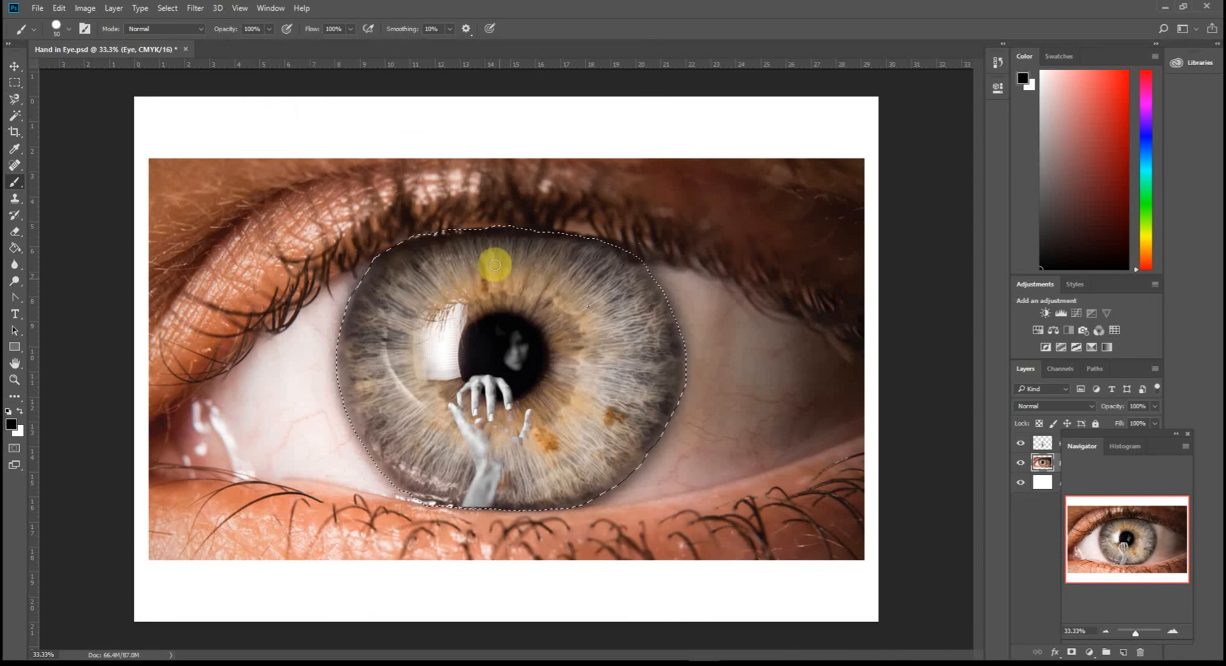
Apply Levels to the selected iris, setting the Cyan channel's midtone input level to 0.72
{"action": "left_click", "coordinate": [85, 8]}
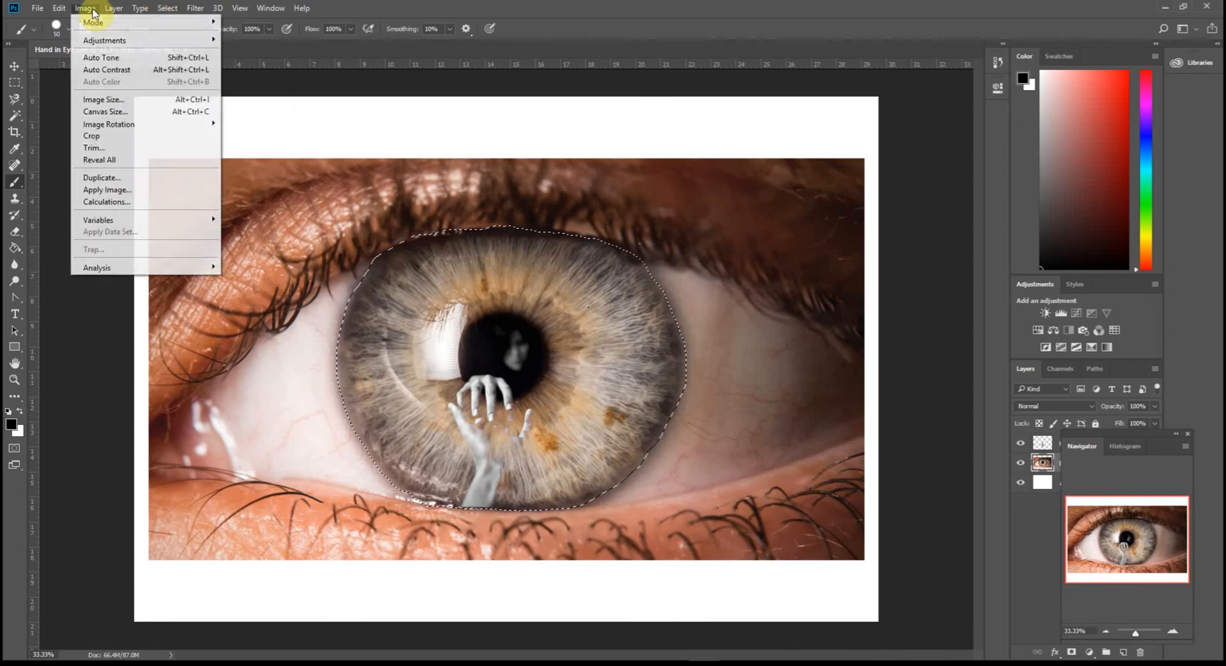
{"action": "mouse_move", "coordinate": [102, 40]}
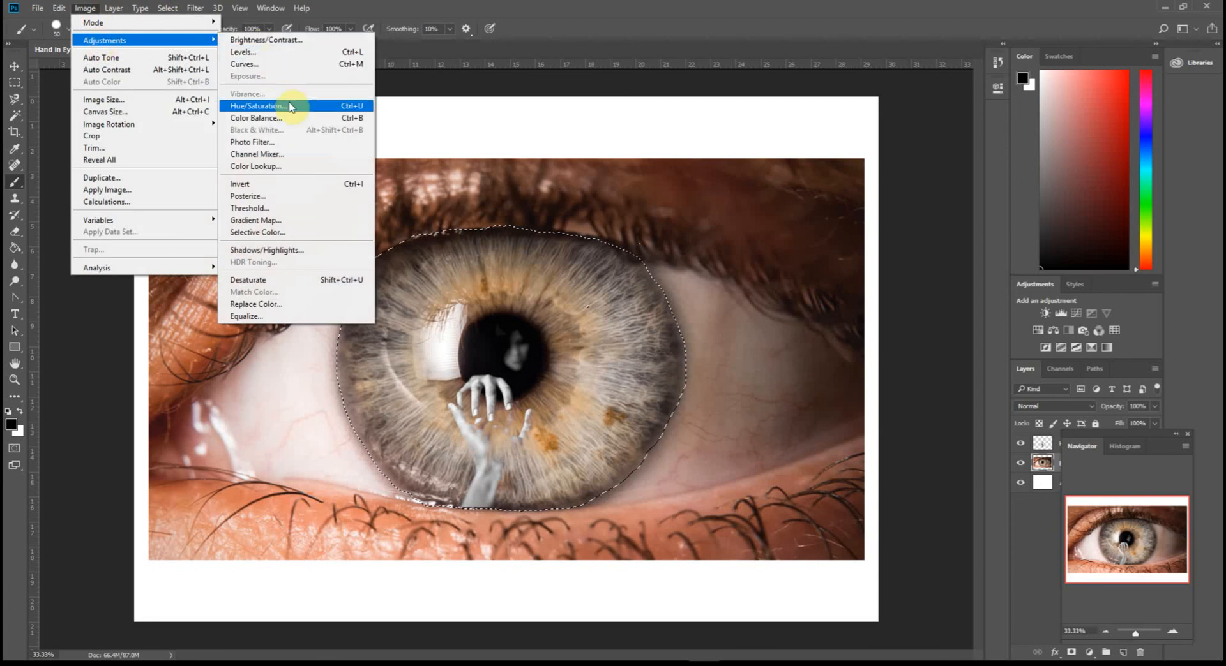
{"action": "left_click", "coordinate": [300, 51]}
{"action": "left_click", "coordinate": [808, 148]}
{"action": "left_click", "coordinate": [806, 164]}
{"action": "left_click_drag", "start_coordinate": [789, 240], "coordinate": [805, 238]}
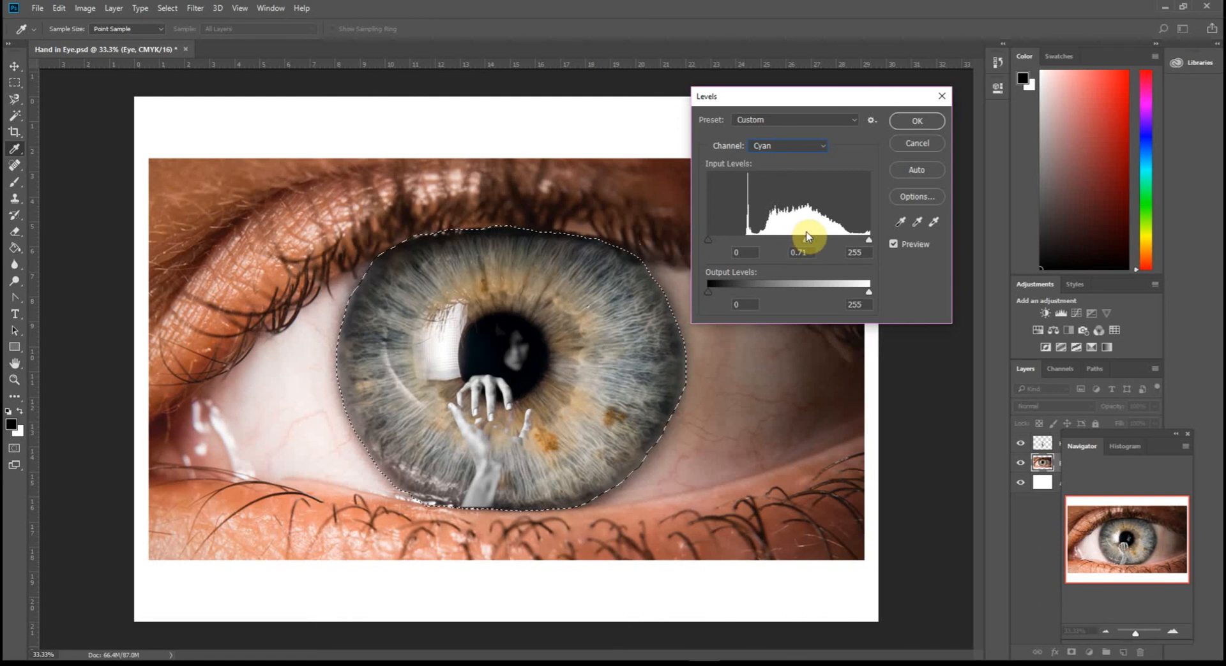
{"action": "left_click", "coordinate": [917, 120]}
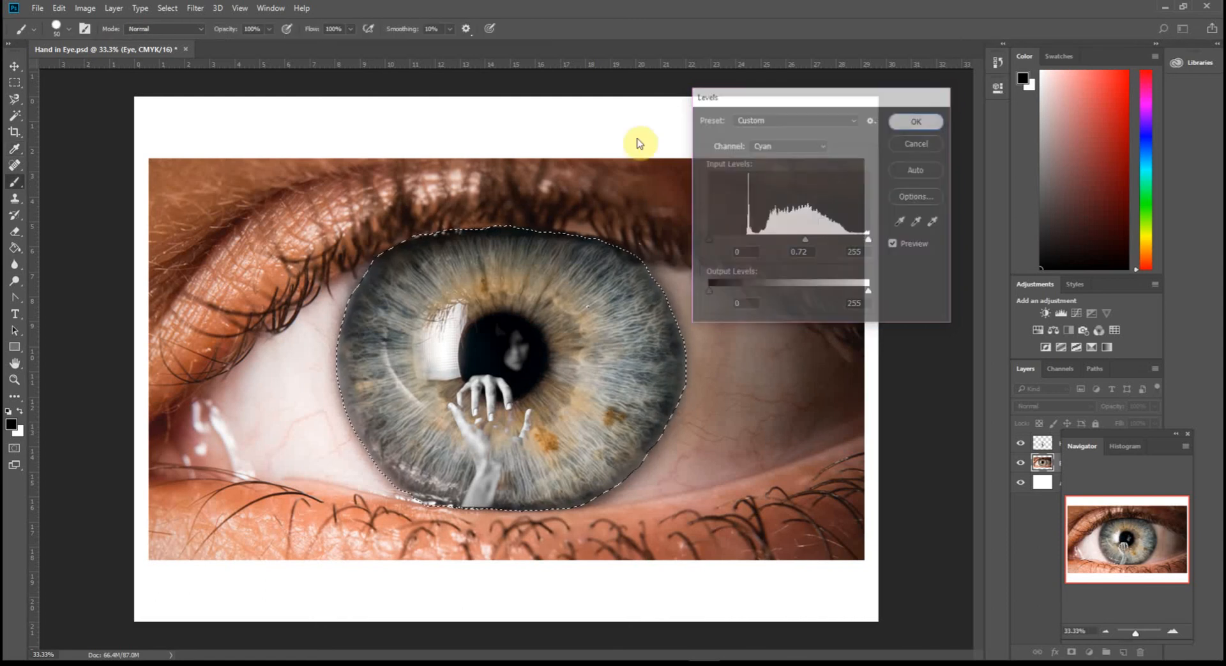
Raise the selected iris's saturation to +3 with Hue/Saturation and deselect it
{"action": "left_click", "coordinate": [84, 8]}
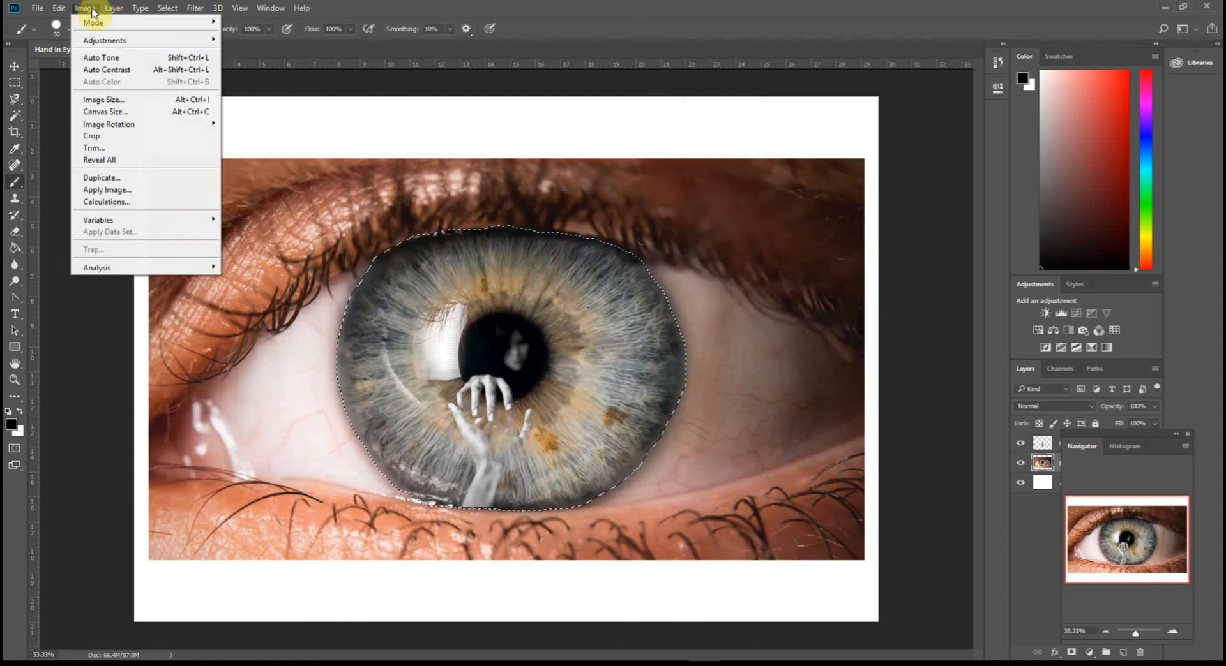
{"action": "mouse_move", "coordinate": [104, 40]}
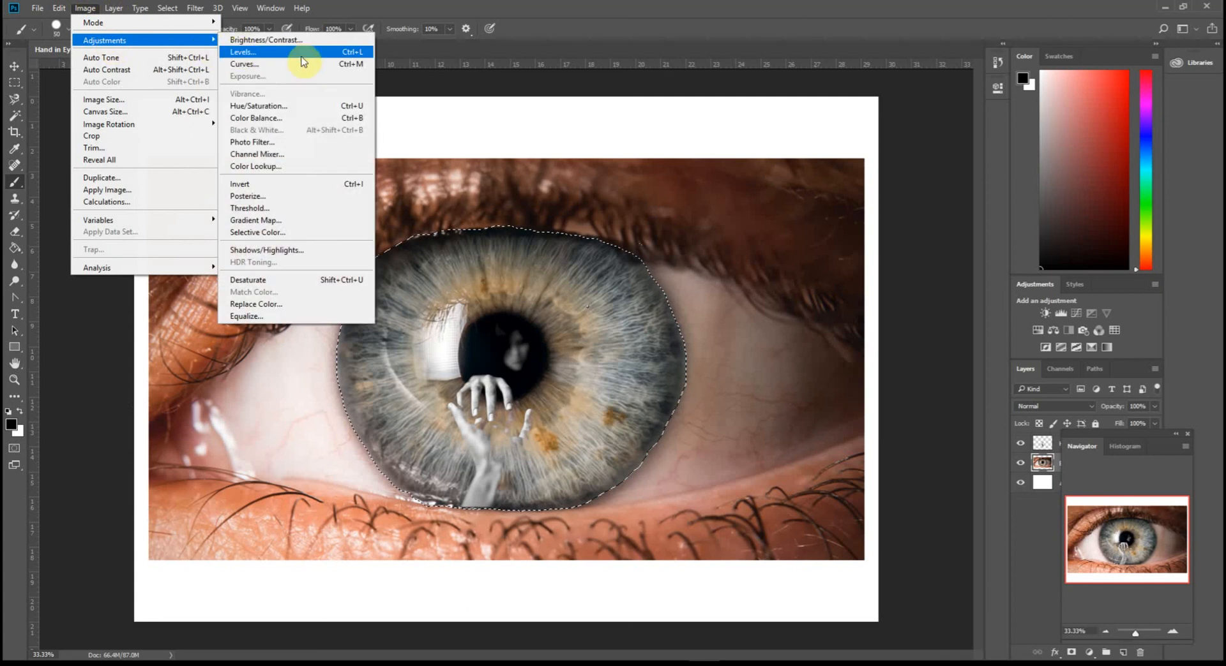
{"action": "left_click", "coordinate": [313, 107]}
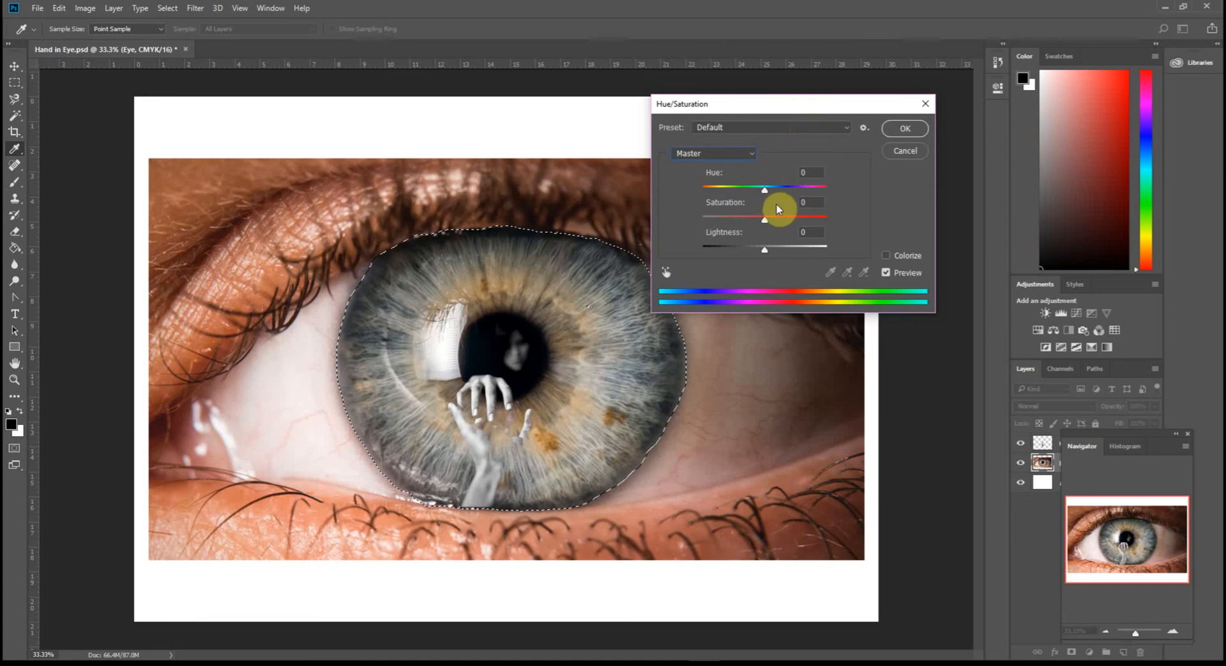
{"action": "mouse_move", "coordinate": [766, 221]}
{"action": "left_mouse_down"}
{"action": "mouse_move", "coordinate": [746, 221]}
{"action": "mouse_move", "coordinate": [779, 220]}
{"action": "mouse_move", "coordinate": [769, 221]}
{"action": "left_mouse_up"}
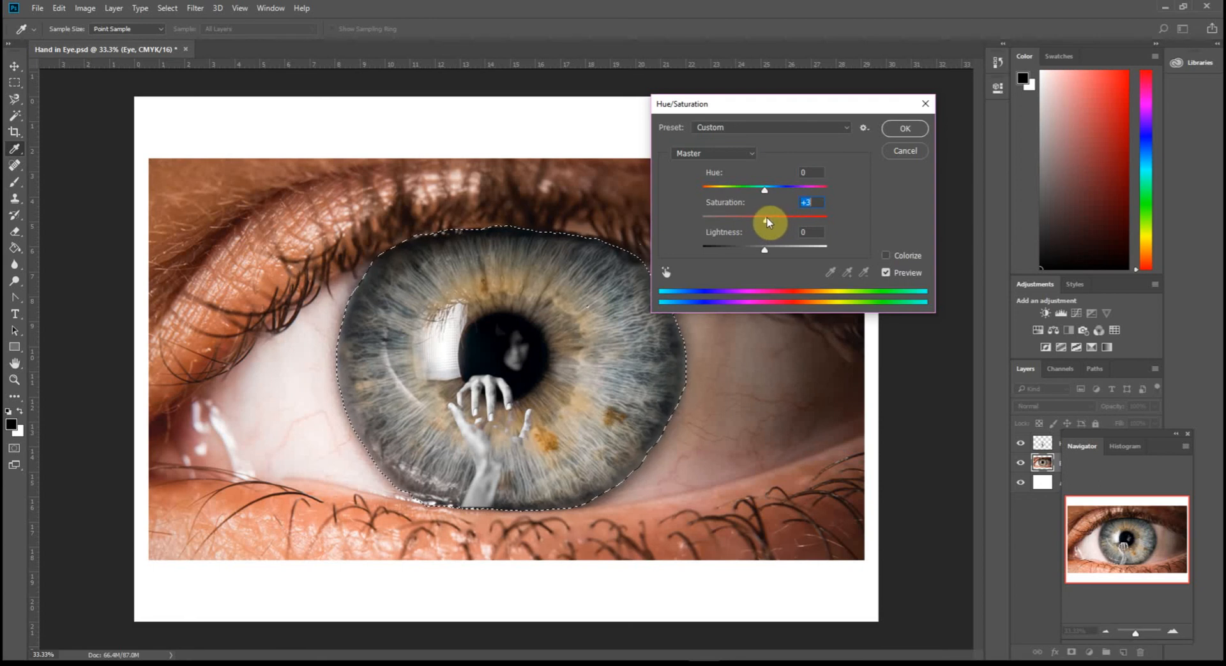
{"action": "left_click", "coordinate": [904, 128]}
{"action": "key", "text": "b"}
{"action": "left_click", "coordinate": [168, 8]}
{"action": "left_click", "coordinate": [180, 35]}
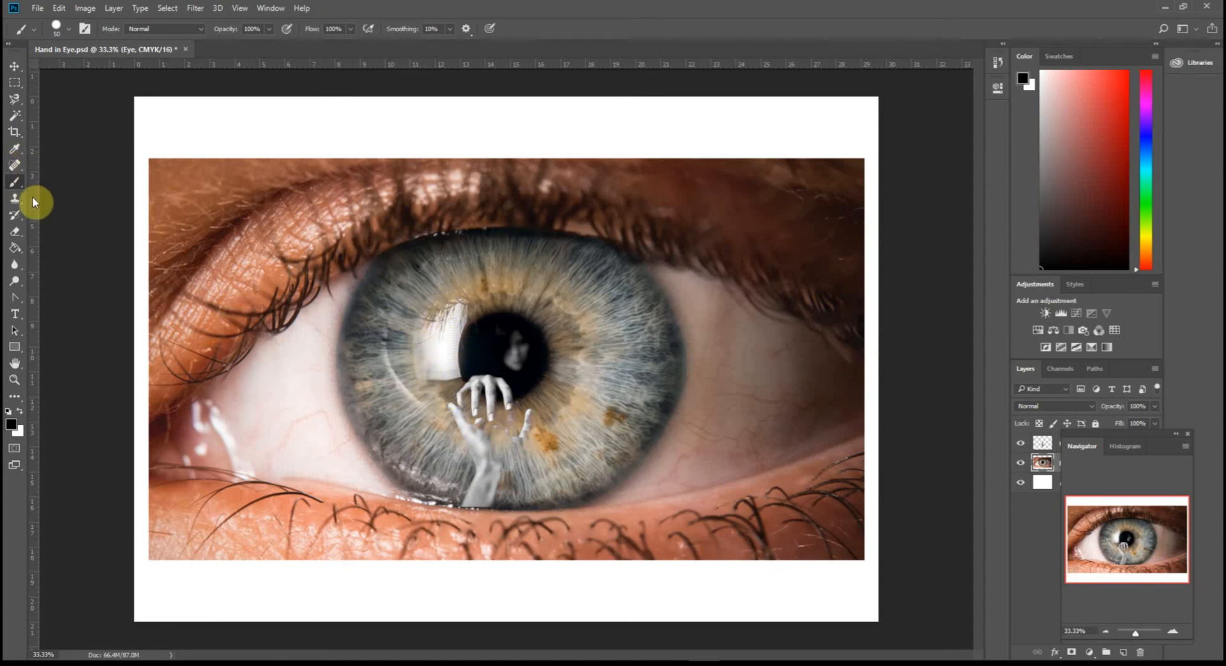
Move the Navigator panel off the layer list, select the Hand layer, and ready the Blur tool with a 47 px brush
{"action": "left_click_drag", "start_coordinate": [1144, 431], "coordinate": [985, 407]}
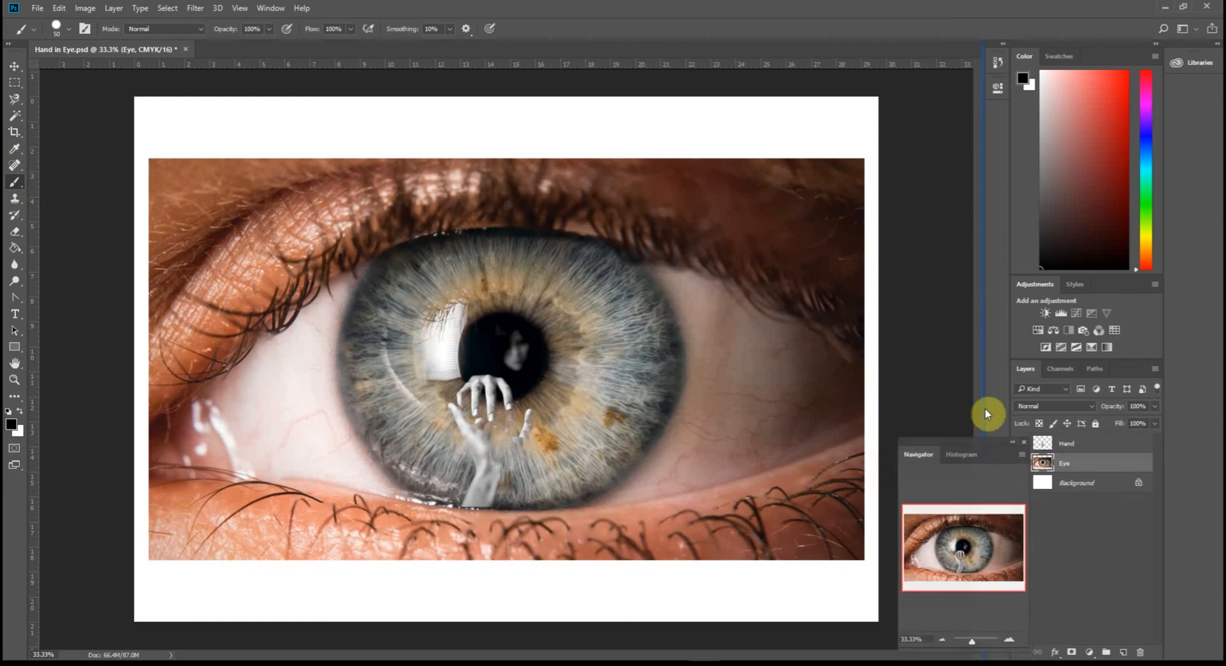
{"action": "left_click", "coordinate": [1097, 444]}
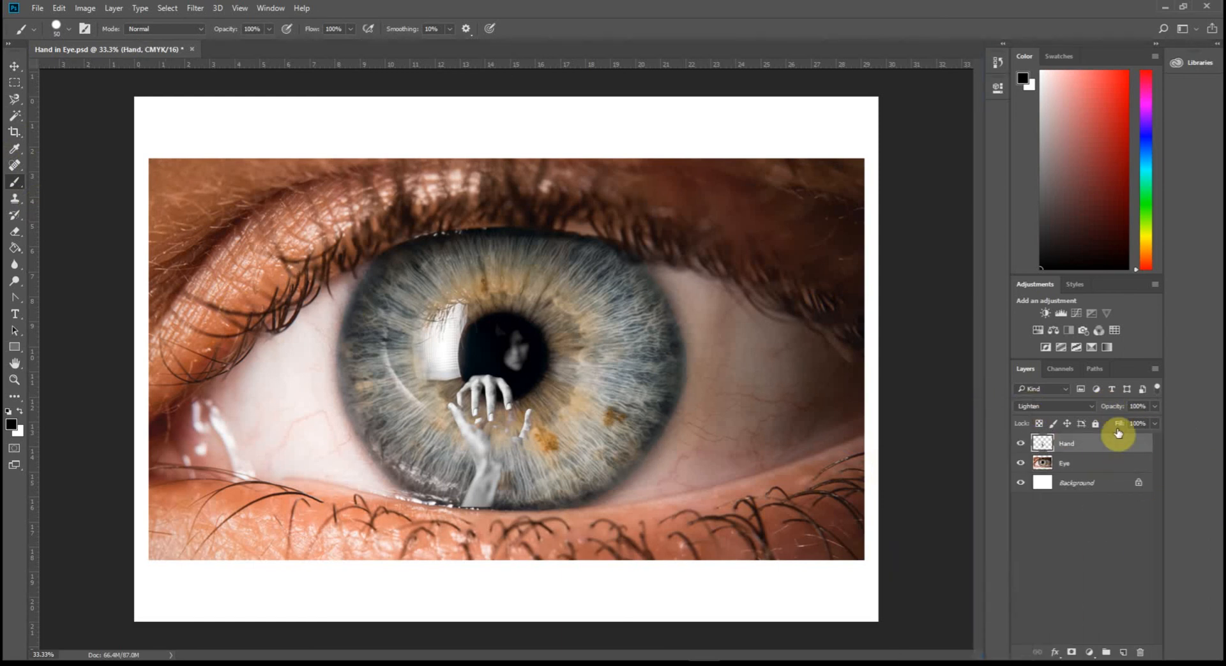
{"action": "left_click", "coordinate": [15, 263]}
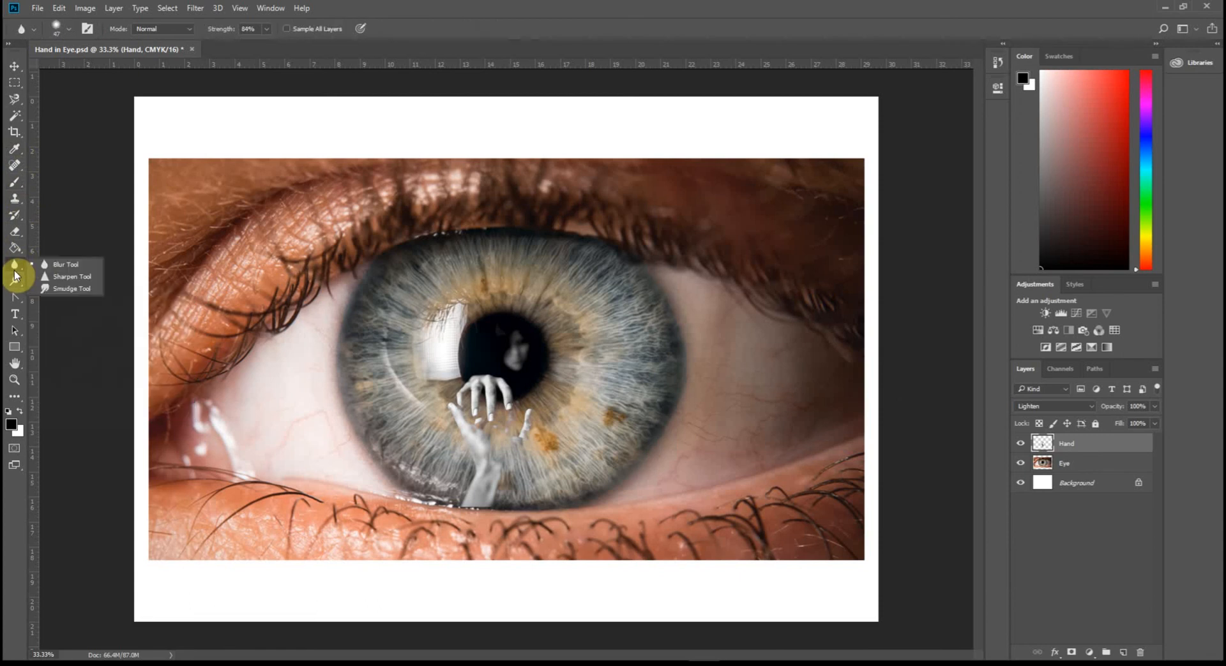
{"action": "left_click", "coordinate": [47, 265]}
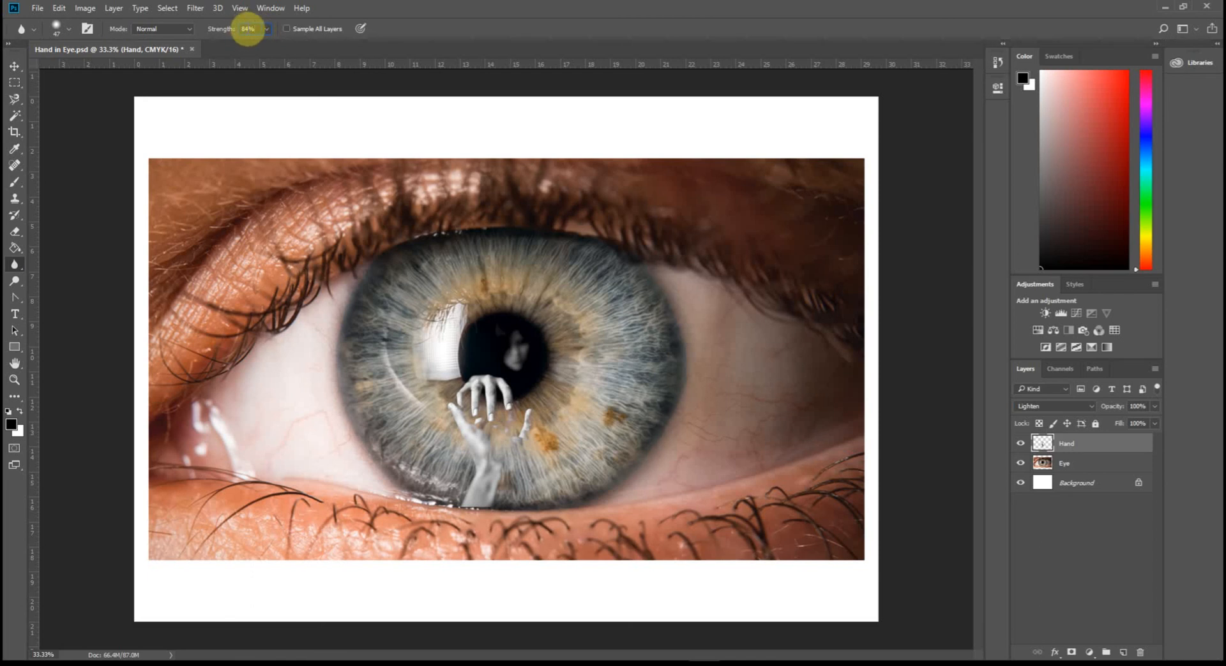
{"action": "left_click", "coordinate": [68, 28]}
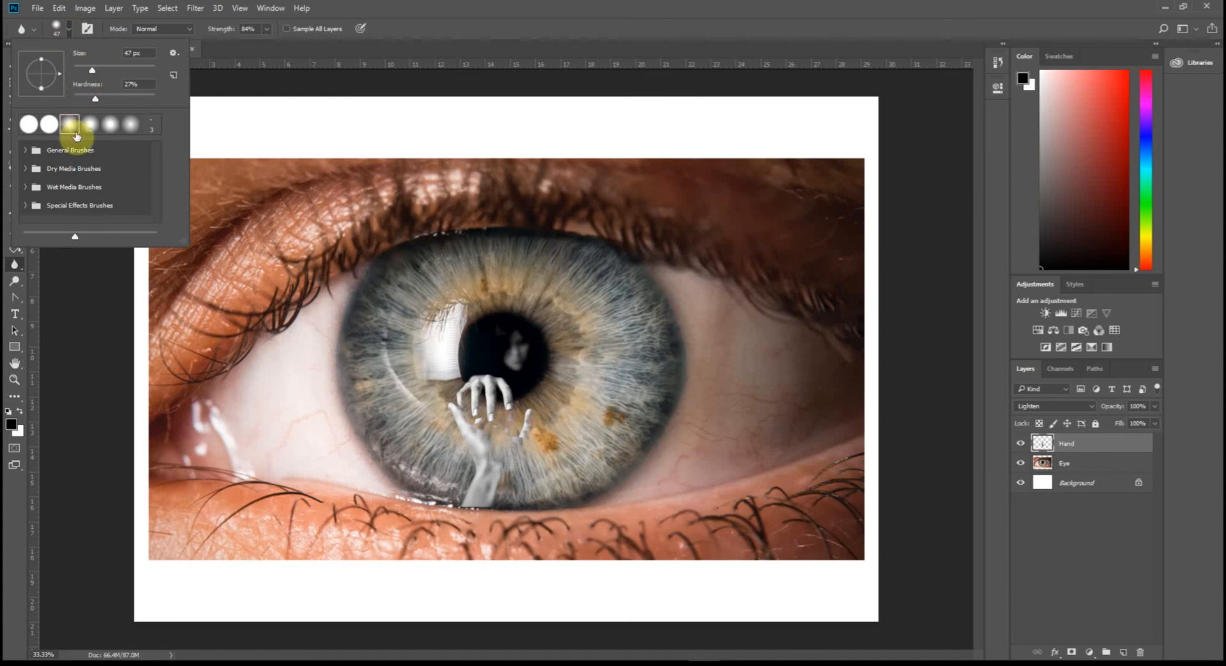
{"action": "left_click", "coordinate": [404, 302]}
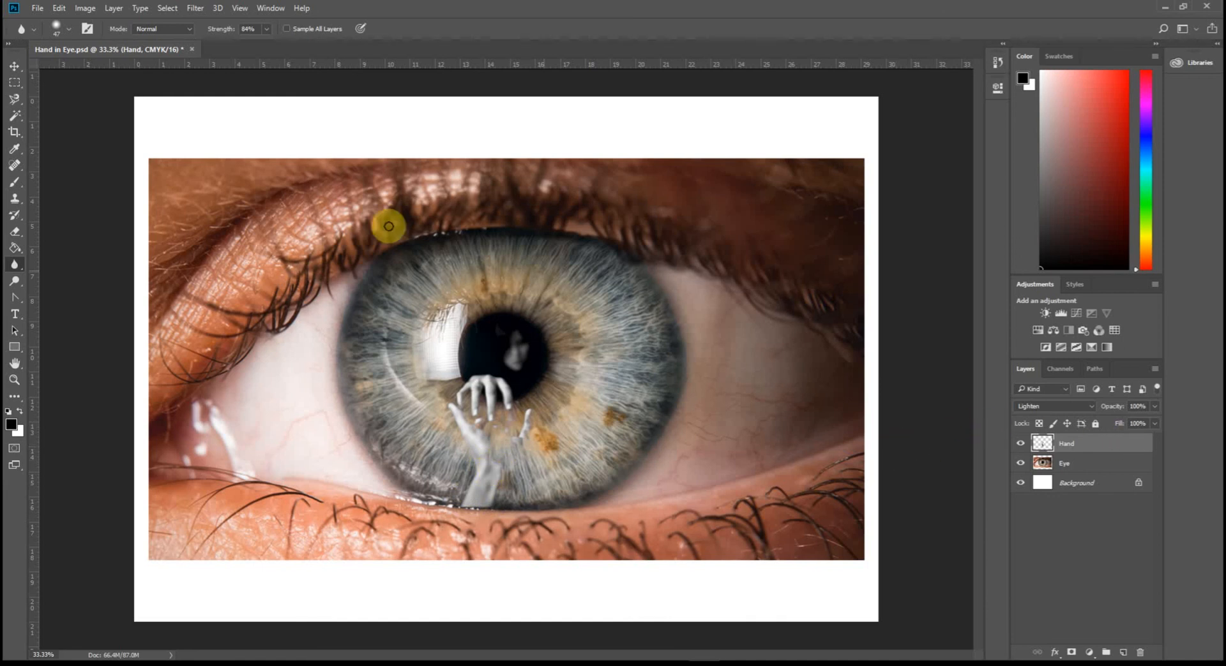
Shift the Hand layer slightly down with the Move tool and nudge it back up step by step
{"action": "left_click", "coordinate": [14, 65]}
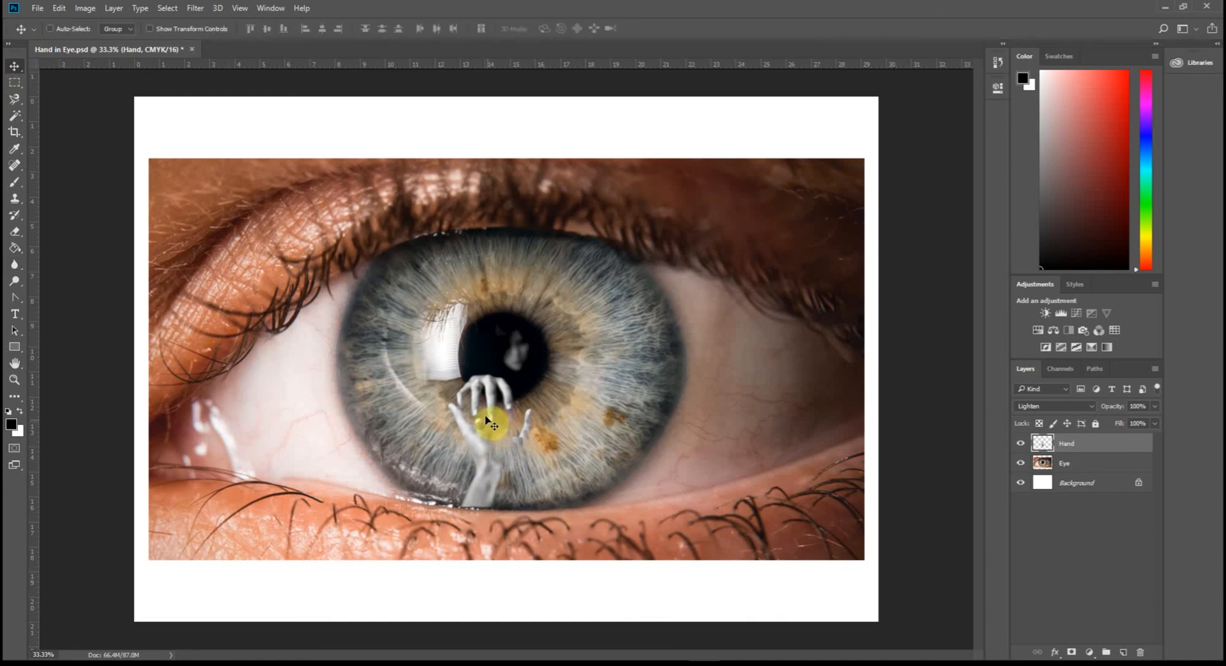
{"action": "left_click_drag", "start_coordinate": [486, 418], "coordinate": [486, 425]}
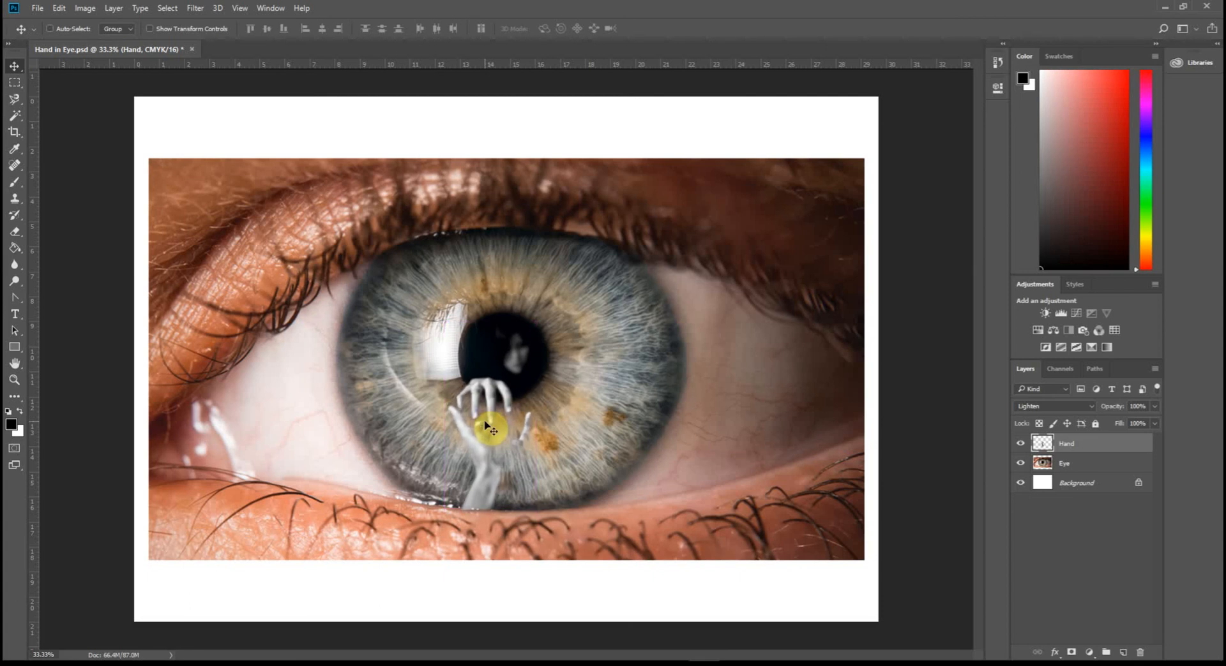
{"action": "key", "text": "Up"}
{"action": "key", "text": "Up"}
{"action": "key", "text": "Up"}
{"action": "key", "text": "Up"}
{"action": "key", "text": "Up"}
{"action": "key", "text": "Up"}
{"action": "key", "text": "Up"}
{"action": "key", "text": "Up"}
{"action": "key", "text": "Up"}
{"action": "key", "text": "Up"}
{"action": "key", "text": "Up"}
{"action": "key", "text": "Up"}
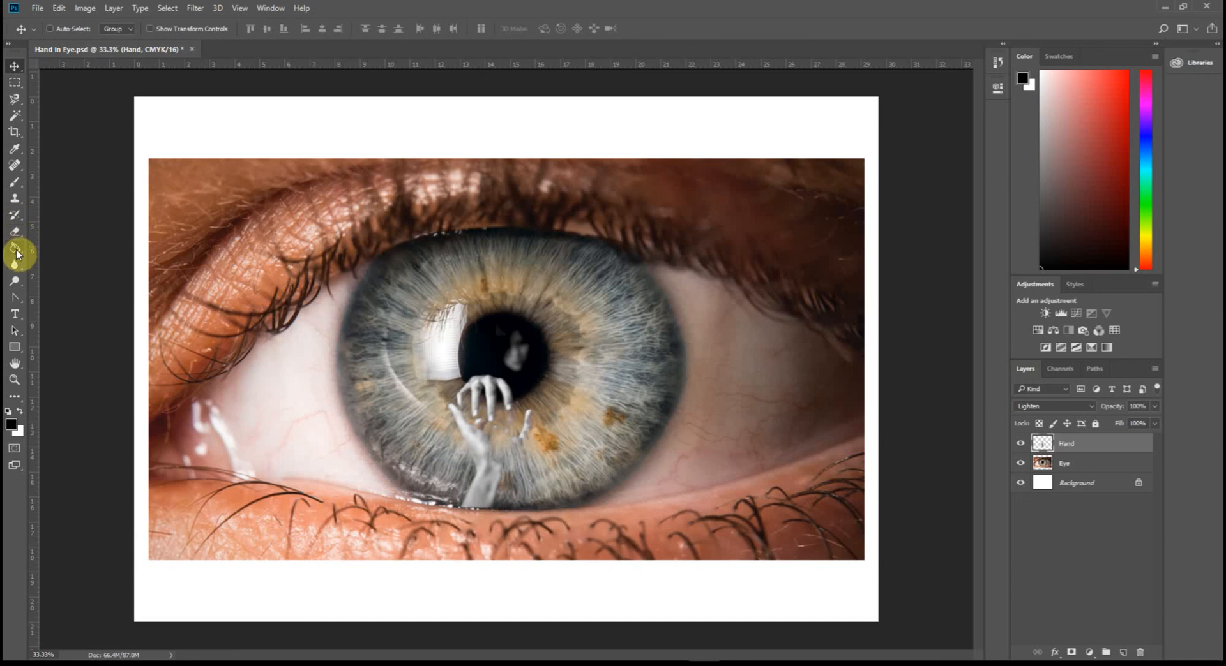
Smudge the base of the arm into the lower eyelid edge on the Hand layer, using a 26 px Smudge brush at 50% strength
{"action": "left_click", "coordinate": [19, 265]}
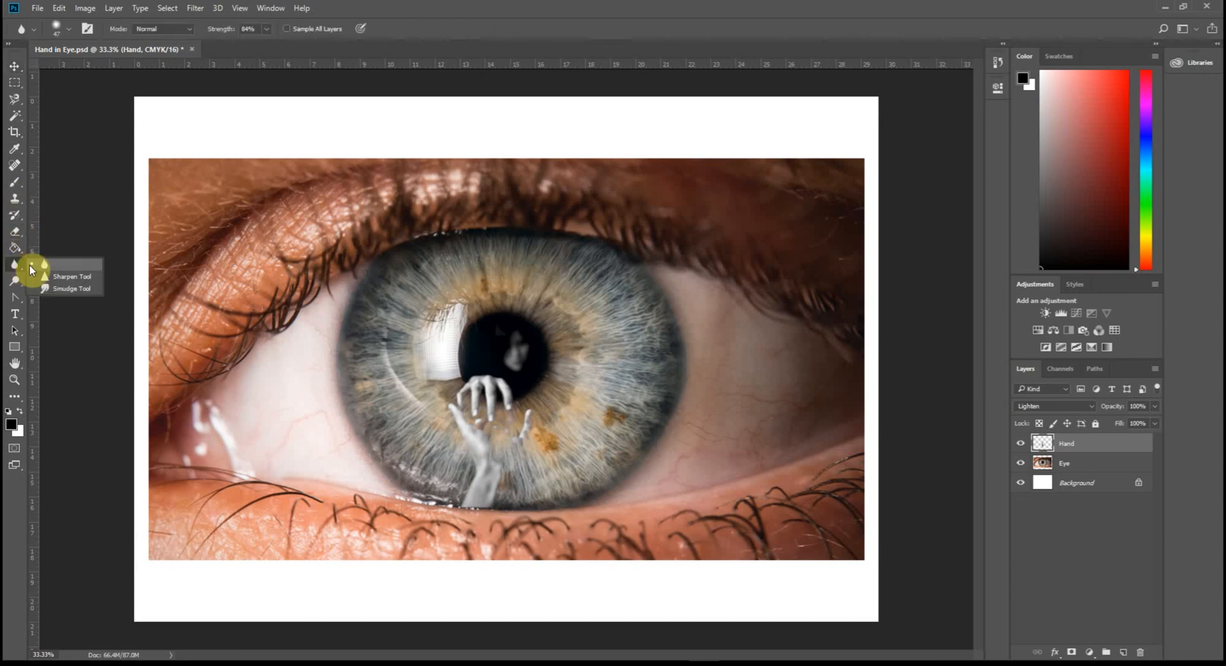
{"action": "left_click", "coordinate": [62, 288]}
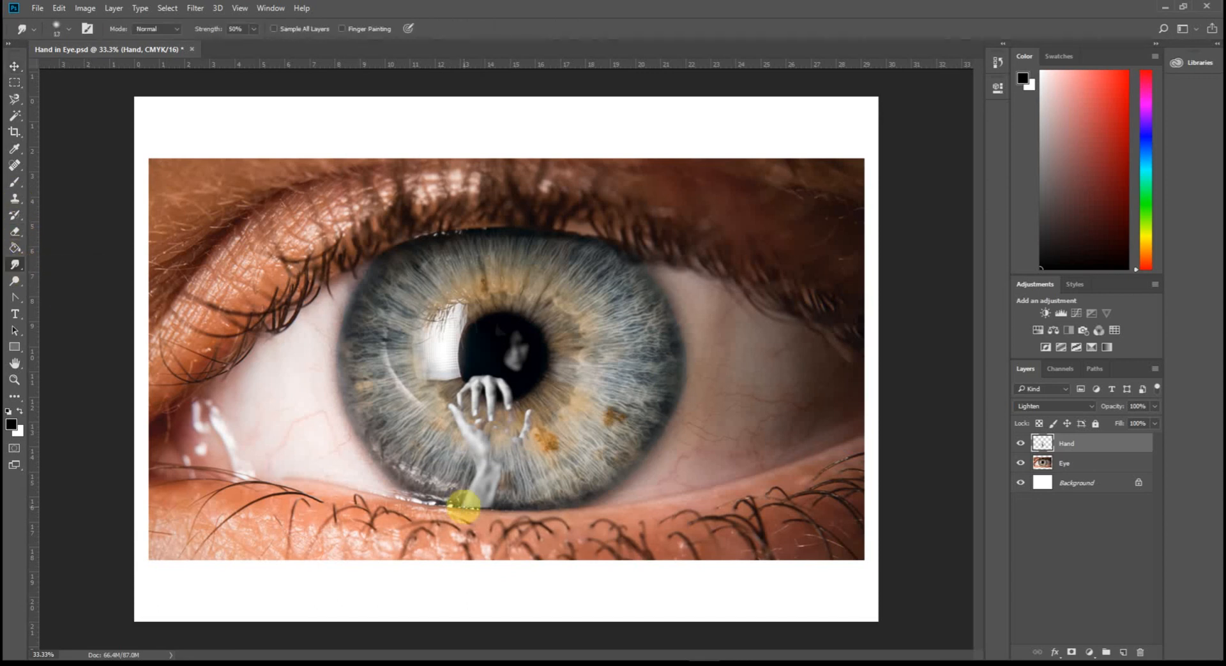
{"action": "left_click", "coordinate": [67, 29]}
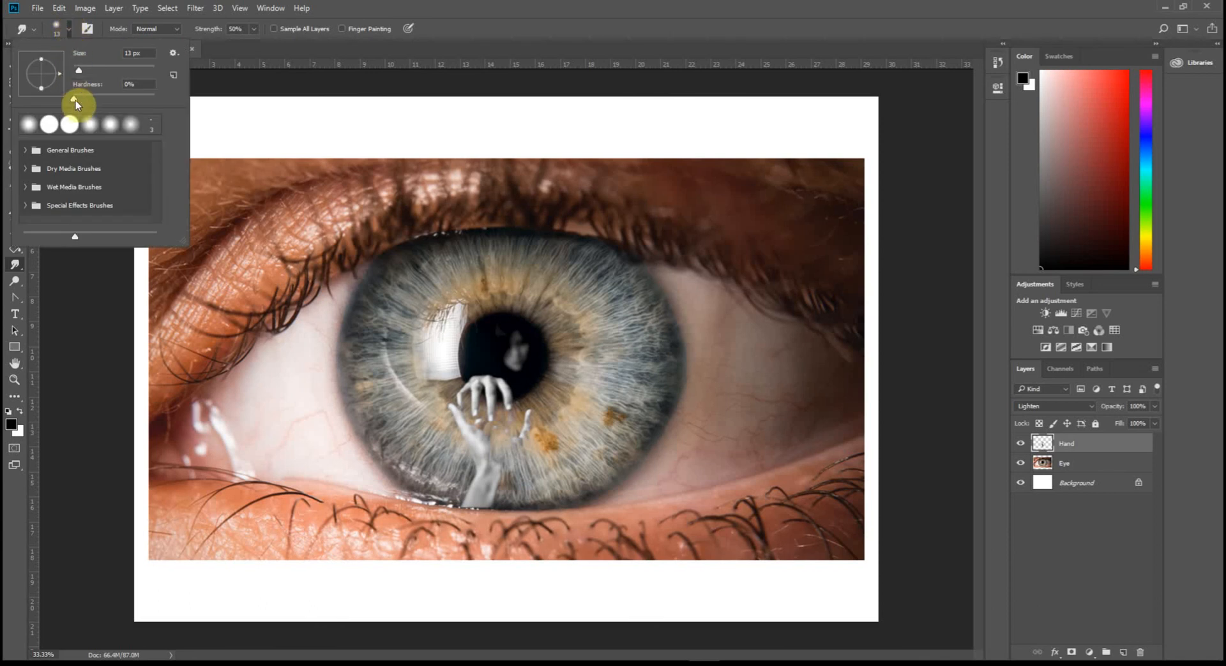
{"action": "left_click", "coordinate": [462, 505]}
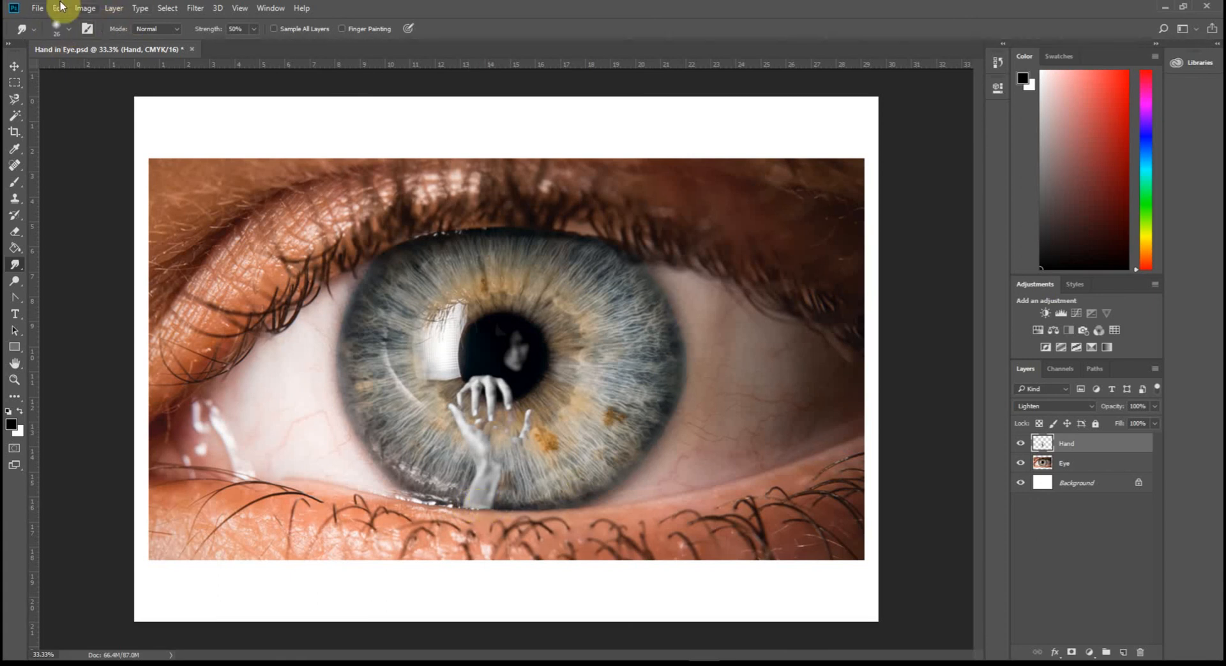
{"action": "left_click", "coordinate": [14, 65]}
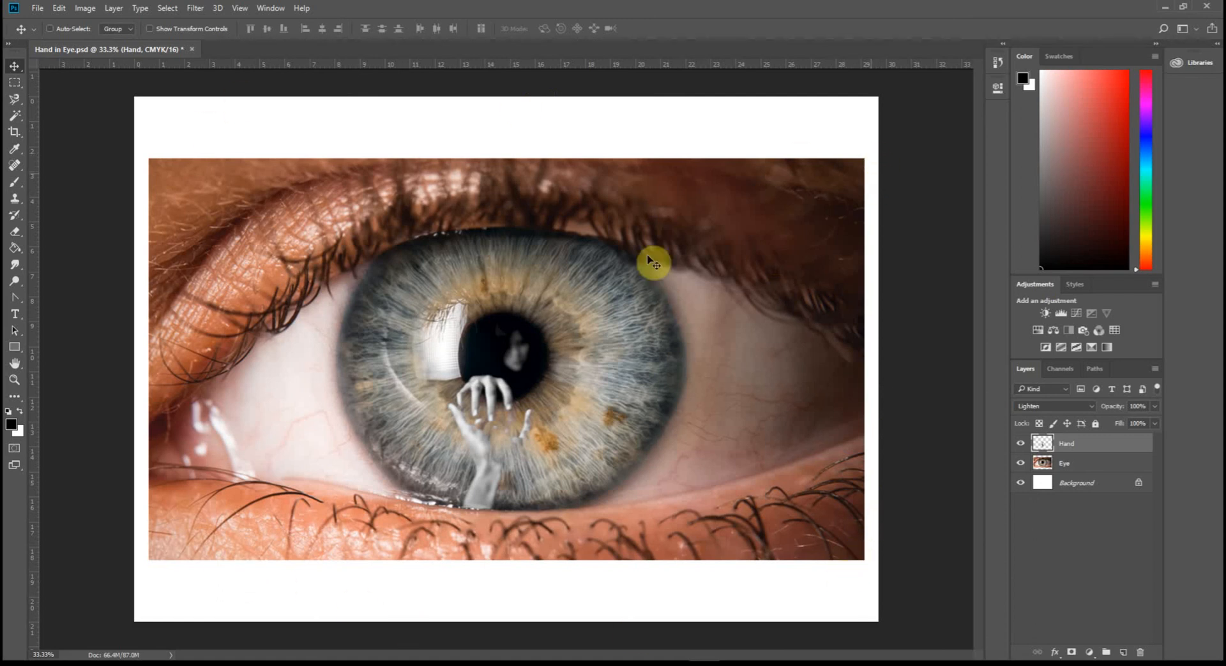
Crop the canvas to the edges of the eye photo, removing the white border, and save the document
{"action": "left_click", "coordinate": [13, 134]}
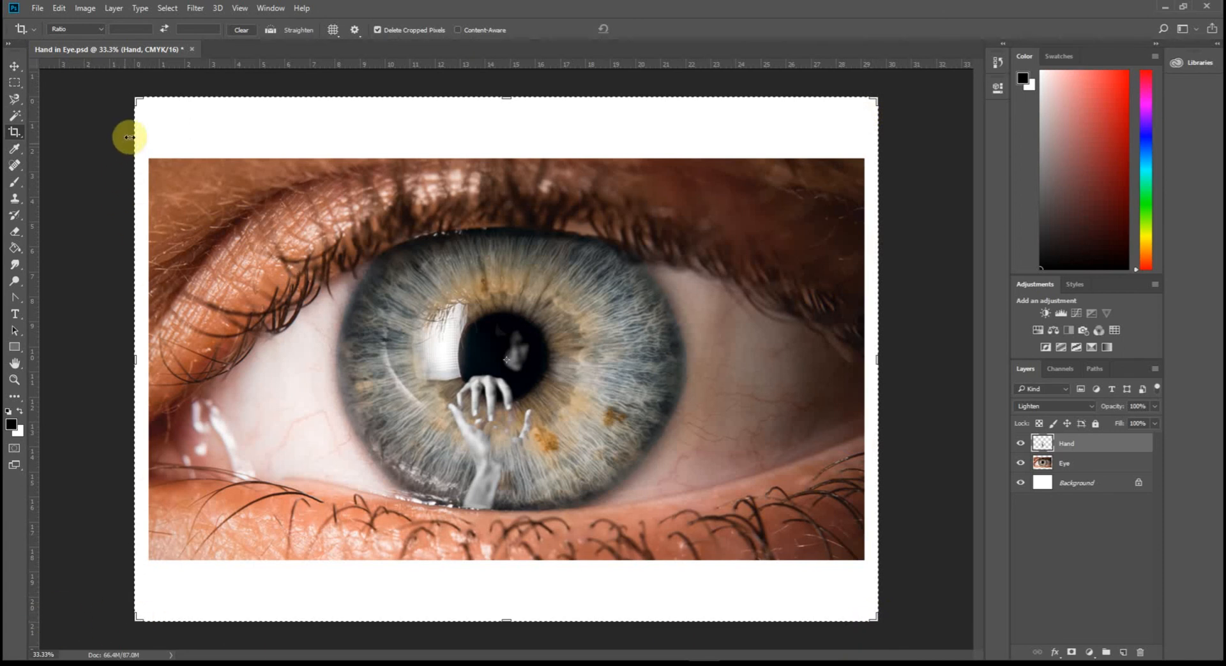
{"action": "left_click_drag", "start_coordinate": [137, 101], "coordinate": [147, 123]}
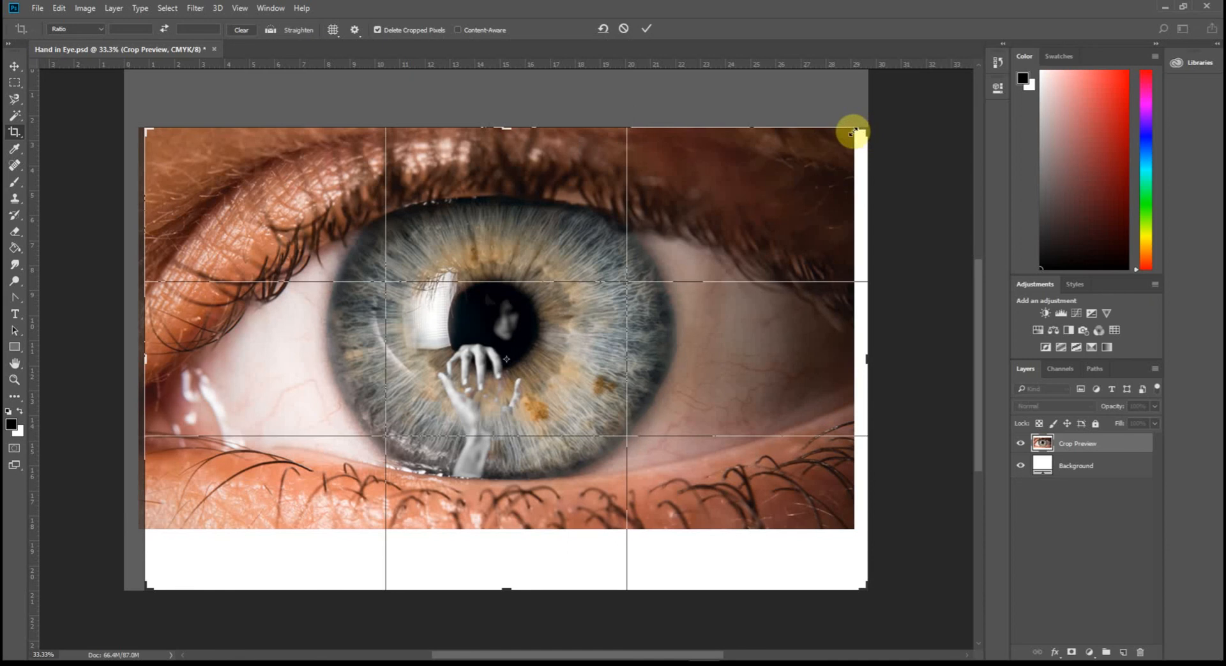
{"action": "left_click_drag", "start_coordinate": [865, 131], "coordinate": [852, 132]}
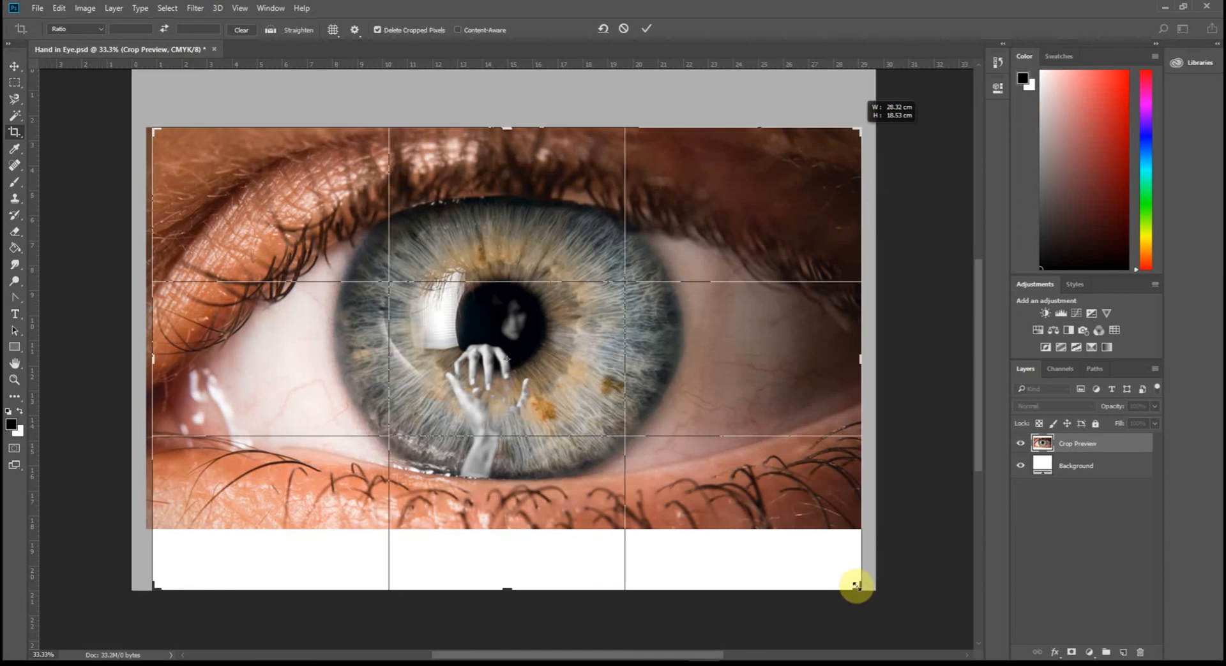
{"action": "left_click_drag", "start_coordinate": [855, 586], "coordinate": [856, 554]}
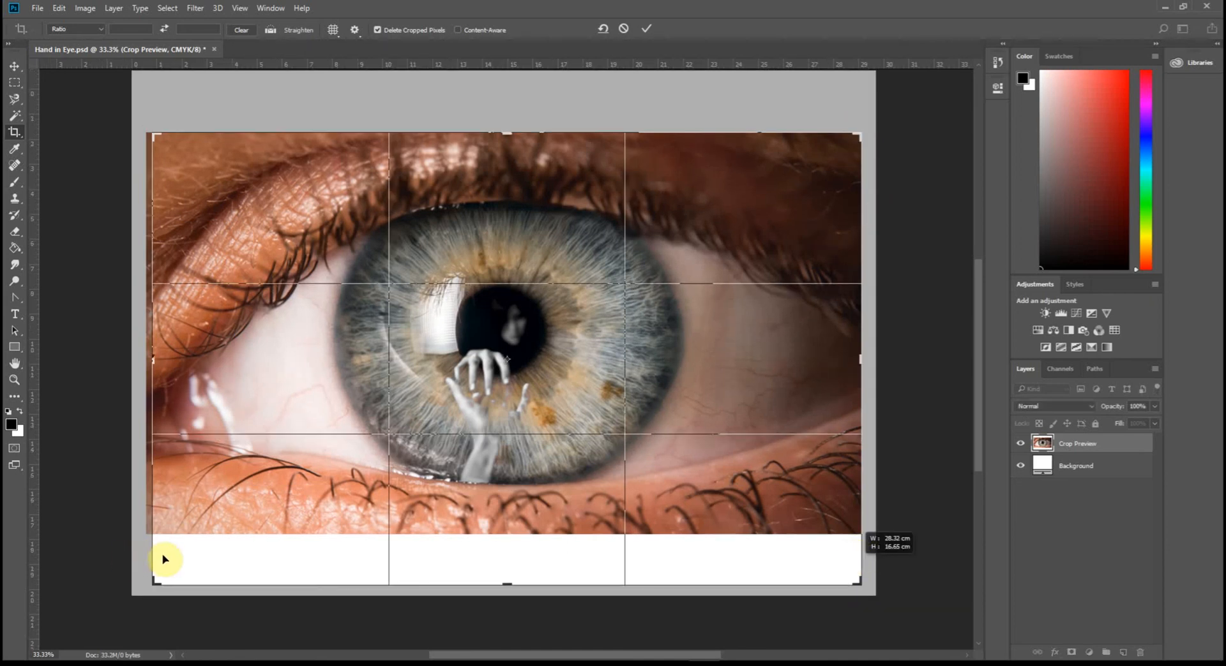
{"action": "left_click_drag", "start_coordinate": [152, 584], "coordinate": [154, 534]}
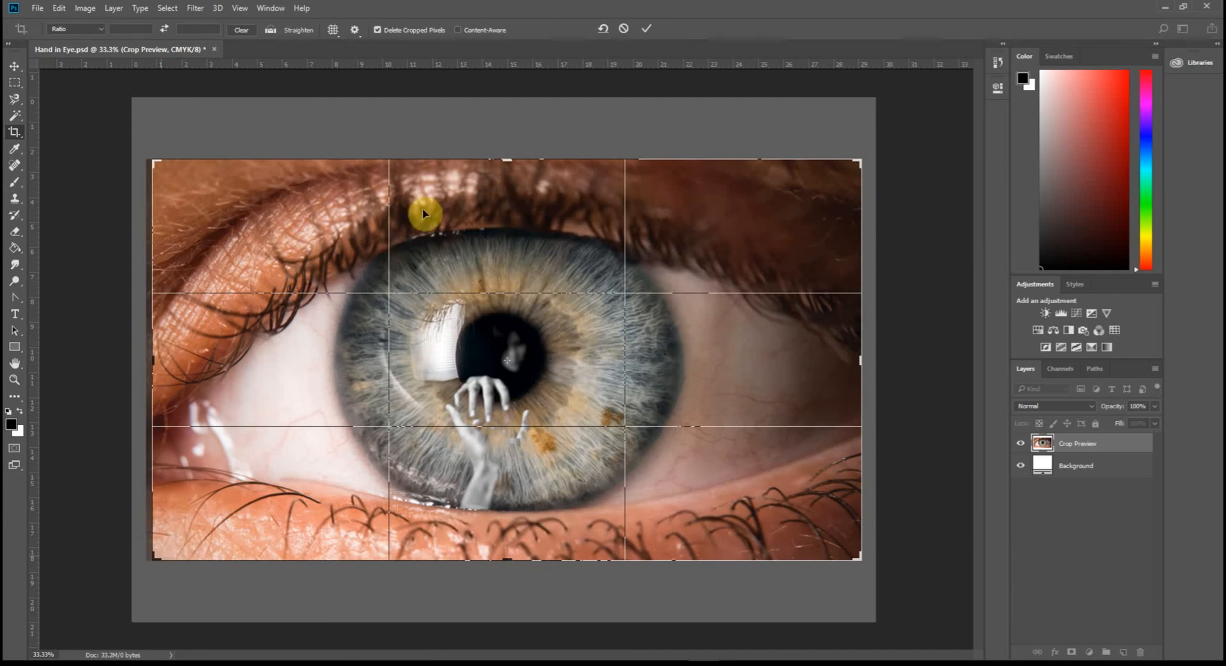
{"action": "left_click_drag", "start_coordinate": [151, 286], "coordinate": [146, 286]}
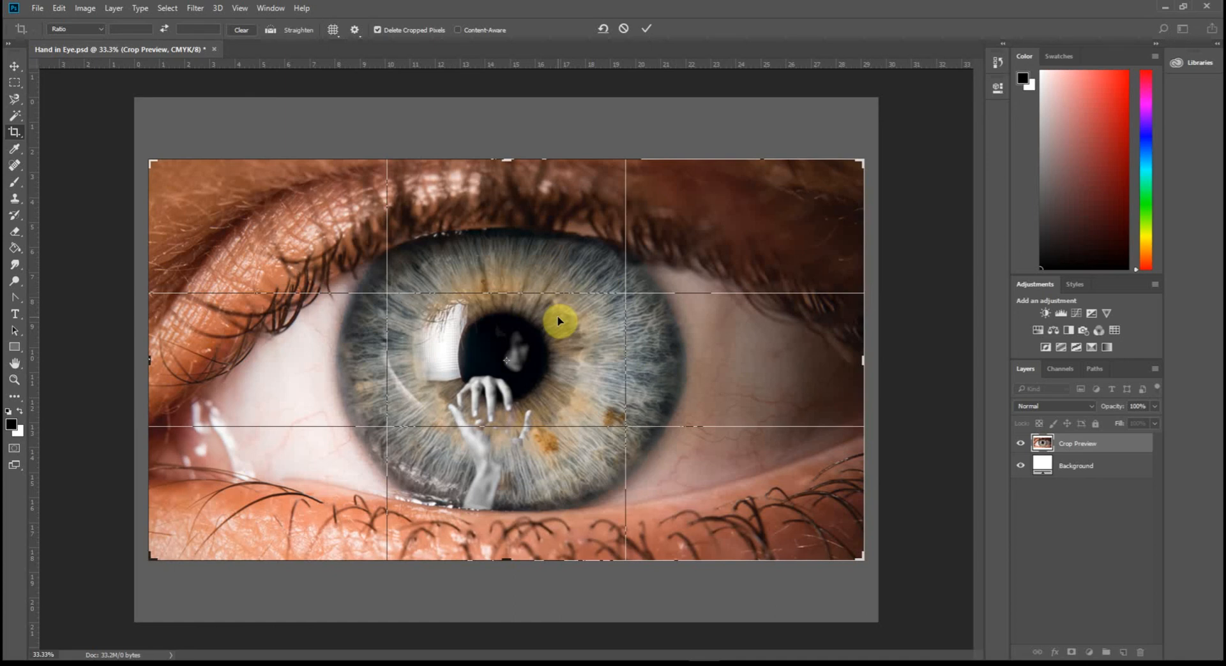
{"action": "key", "text": "Return"}
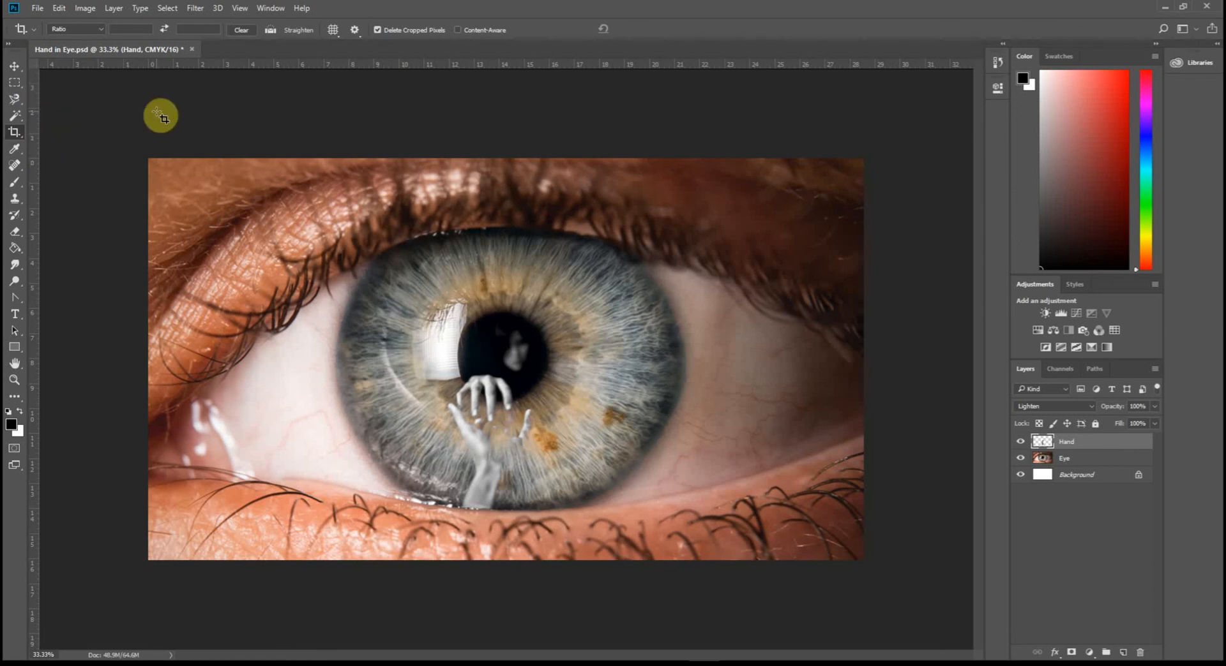
{"action": "left_click", "coordinate": [33, 9]}
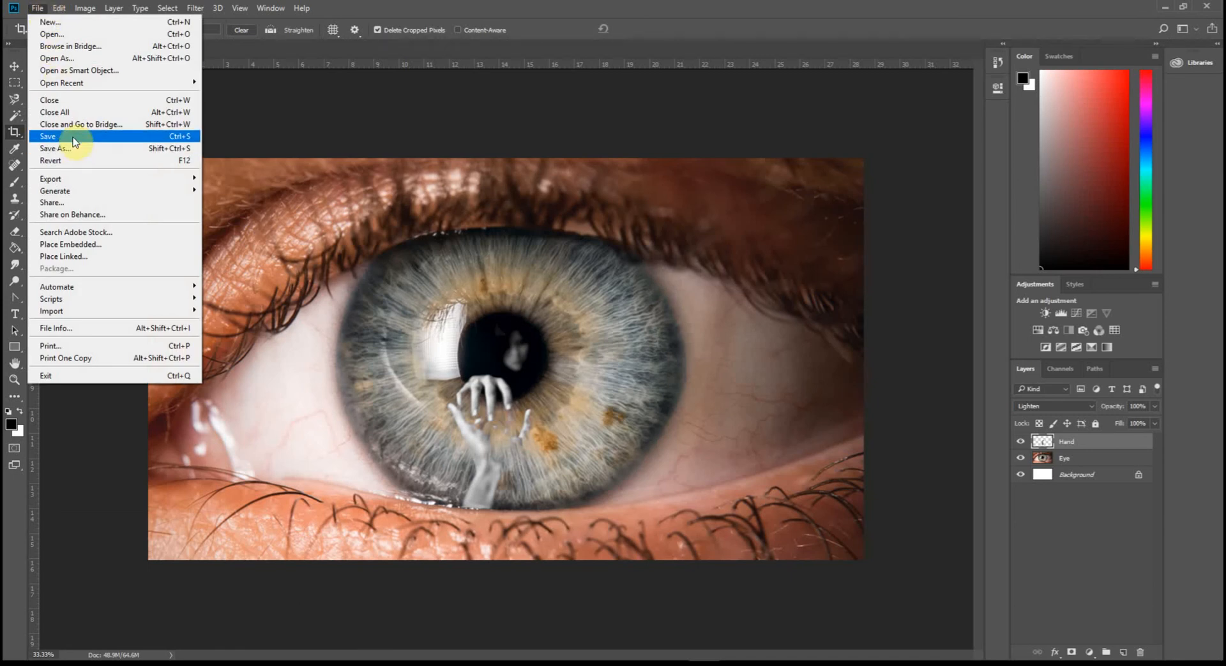
{"action": "left_click", "coordinate": [72, 139]}
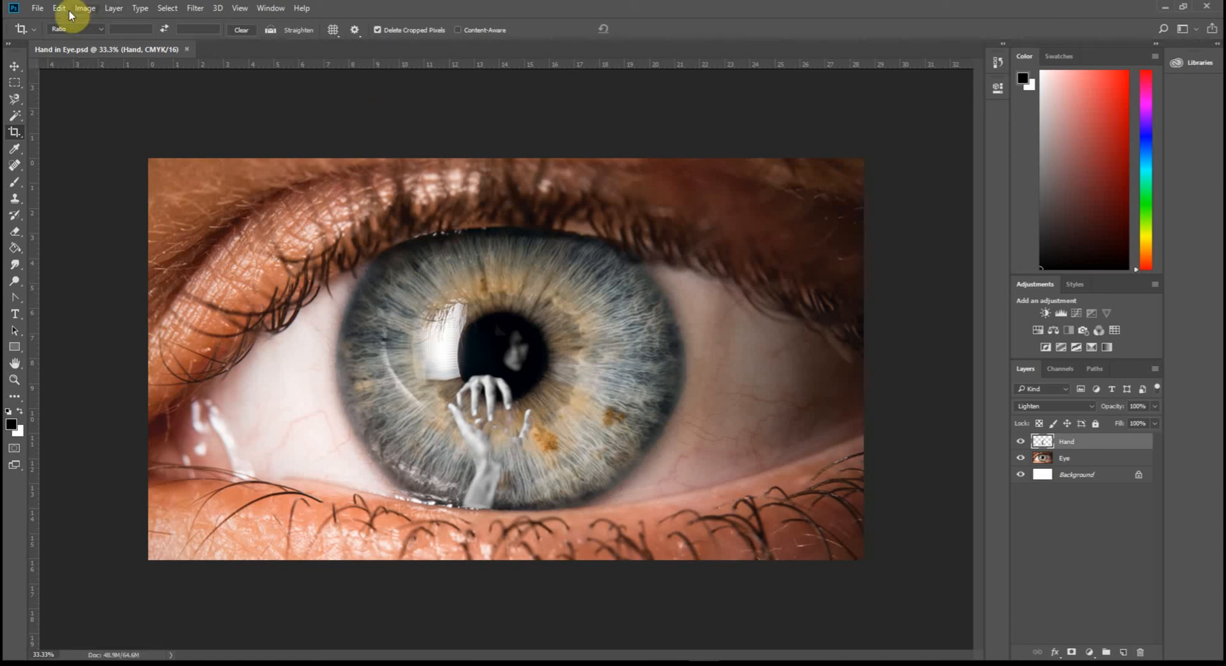
Save a JPEG copy of the composite on the Desktop under the file name Hand in Eye Final
{"action": "left_click", "coordinate": [46, 10]}
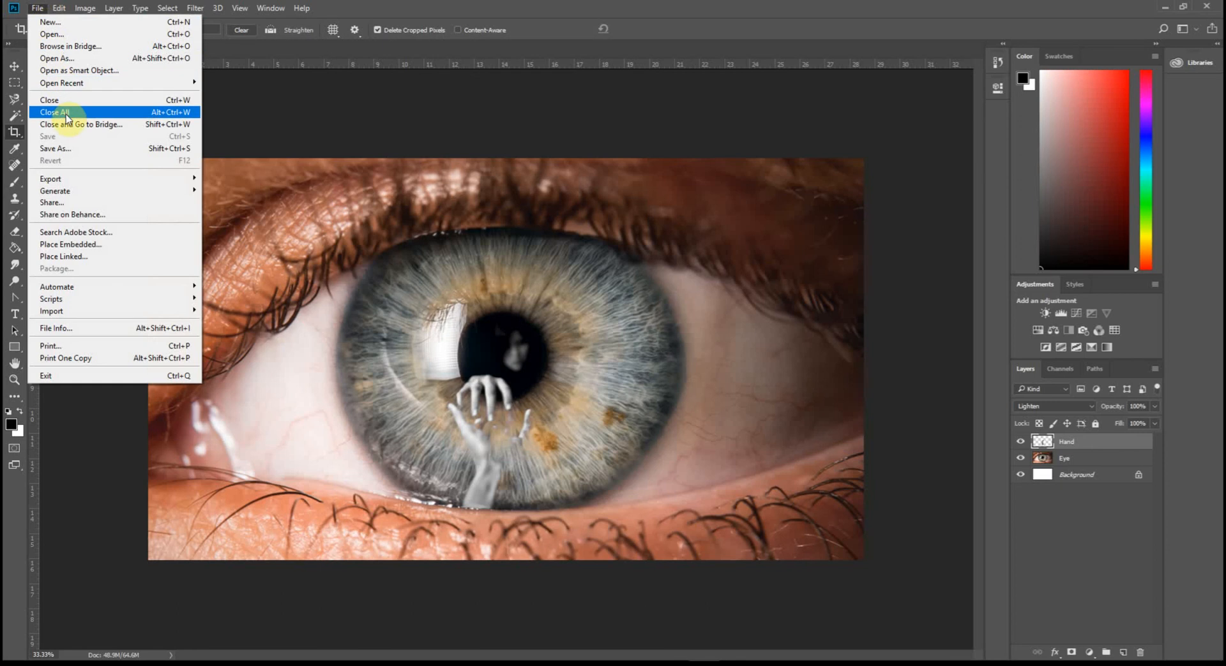
{"action": "left_click", "coordinate": [72, 151]}
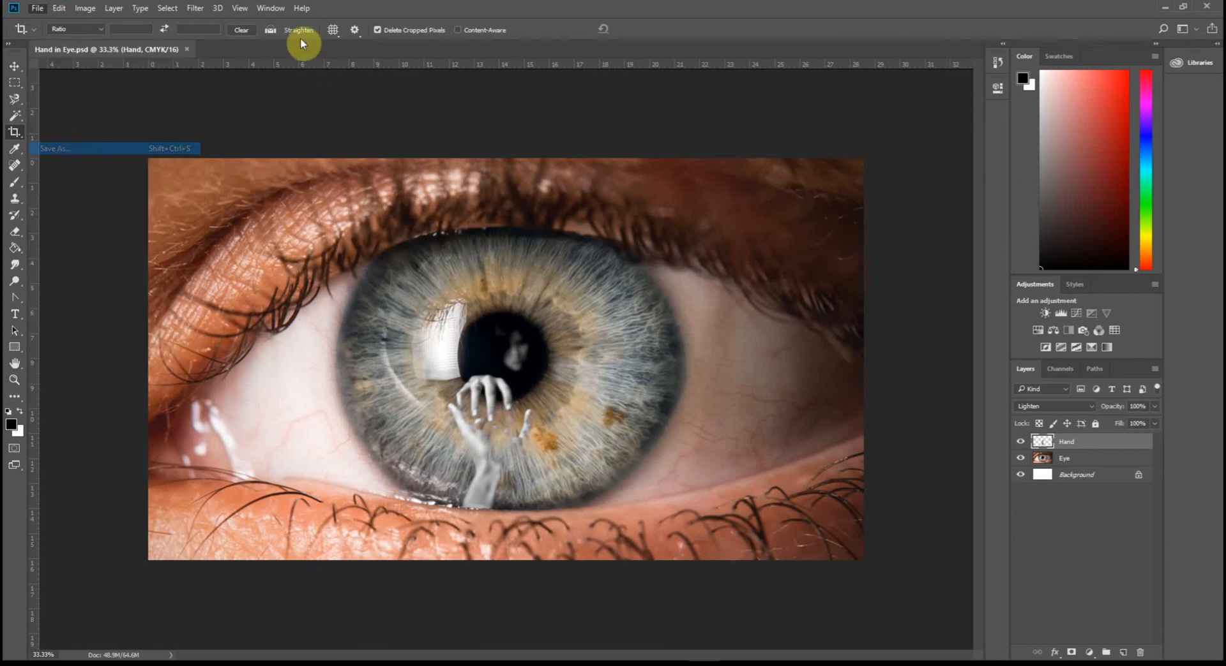
{"action": "left_click", "coordinate": [367, 315]}
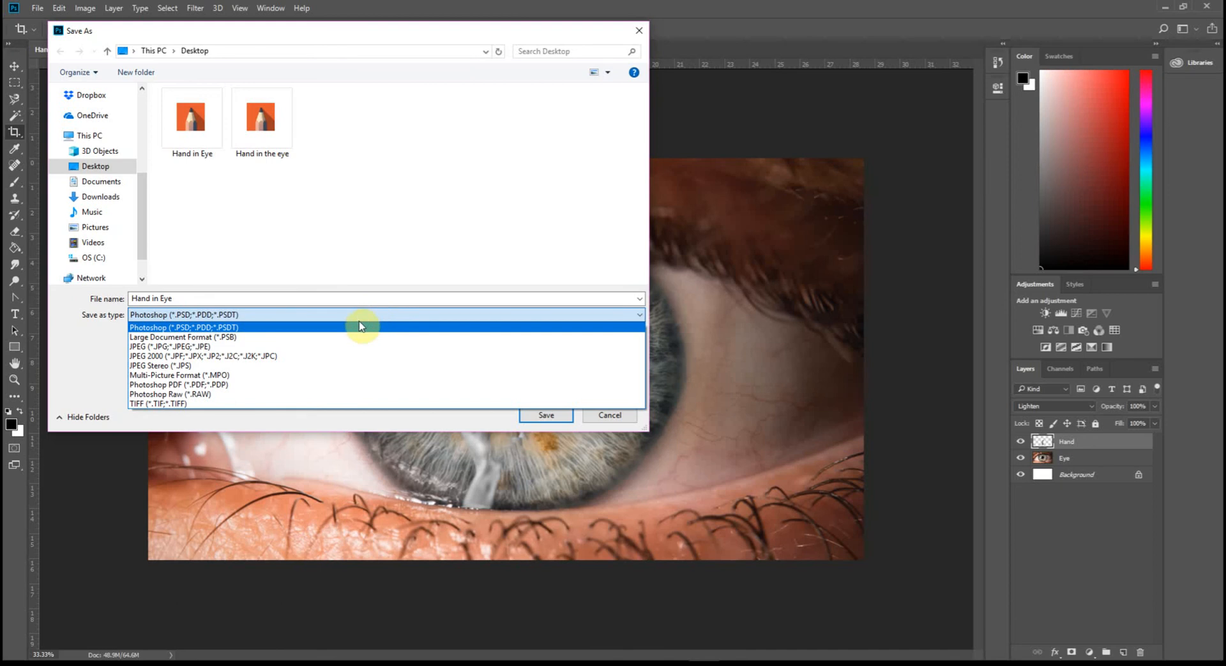
{"action": "left_click", "coordinate": [317, 348]}
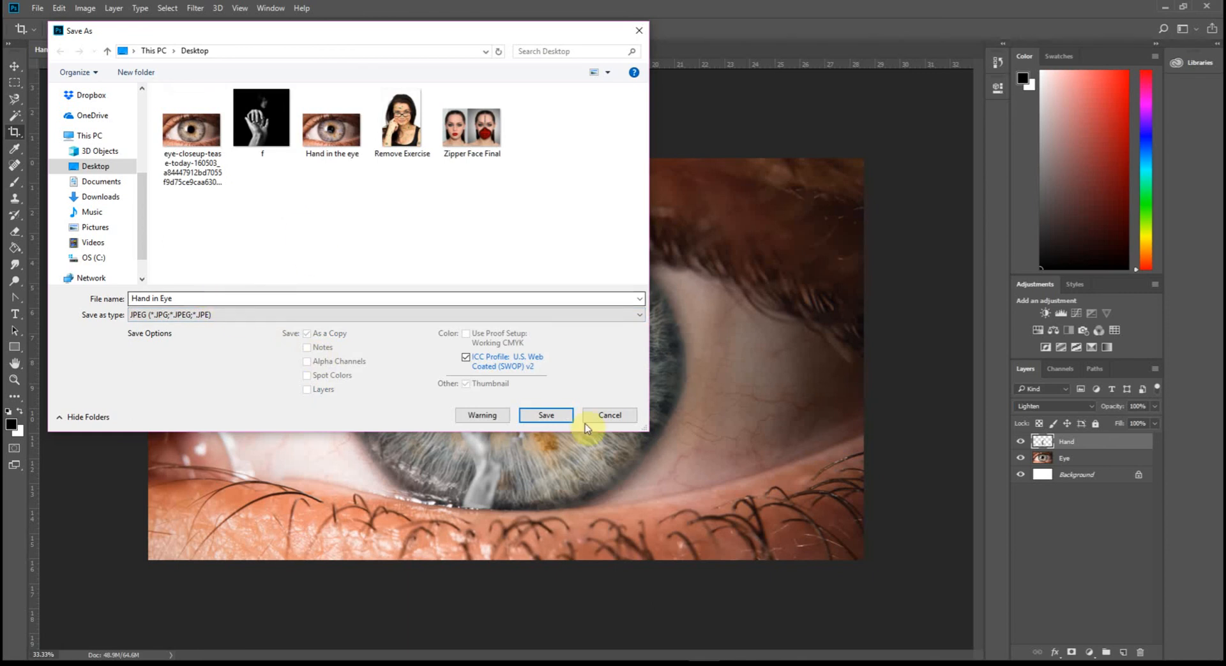
{"action": "left_click", "coordinate": [260, 302]}
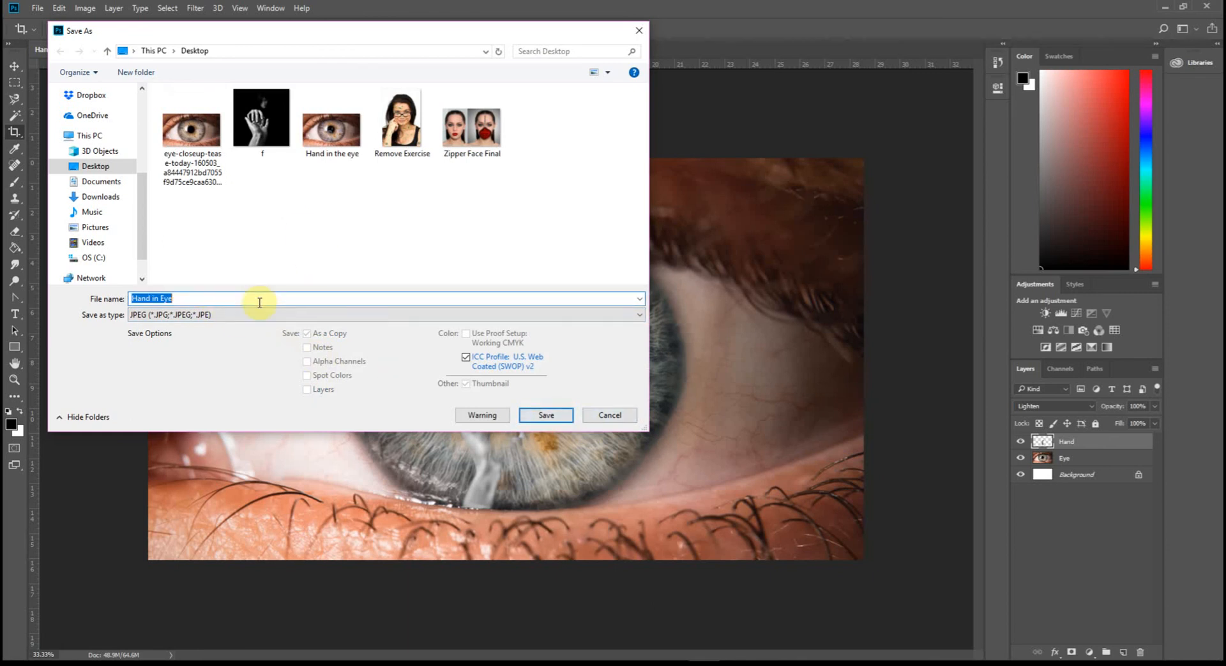
{"action": "left_click", "coordinate": [259, 302]}
{"action": "type", "text": "Final"}
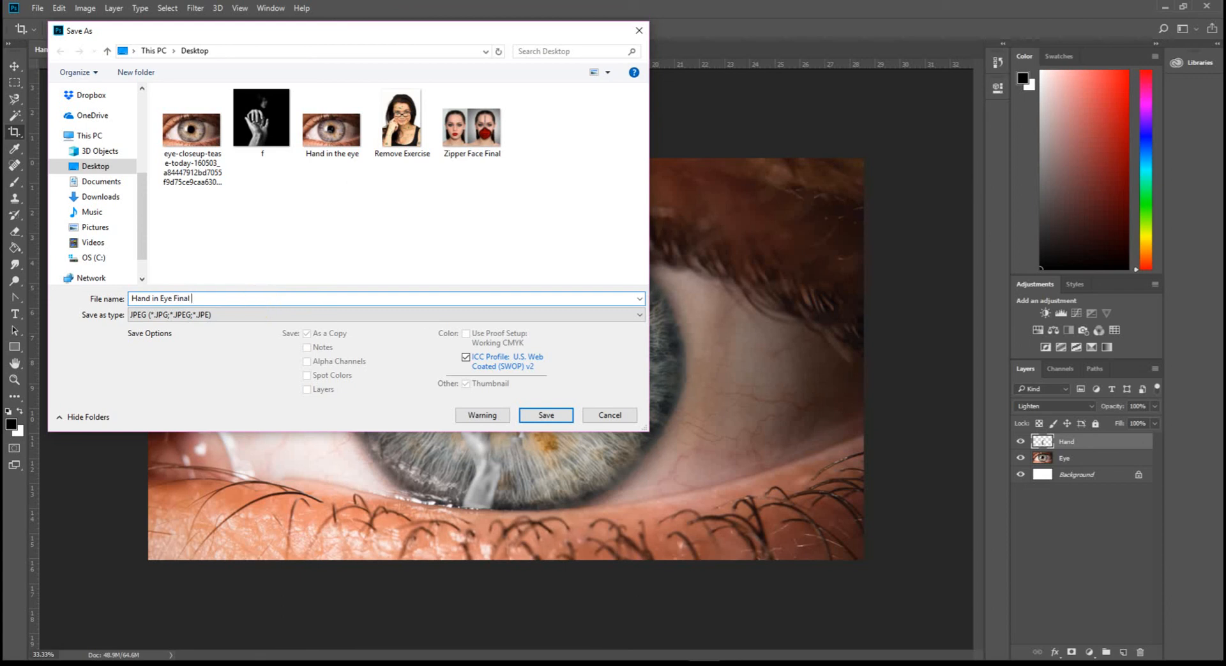
{"action": "left_click", "coordinate": [552, 415]}
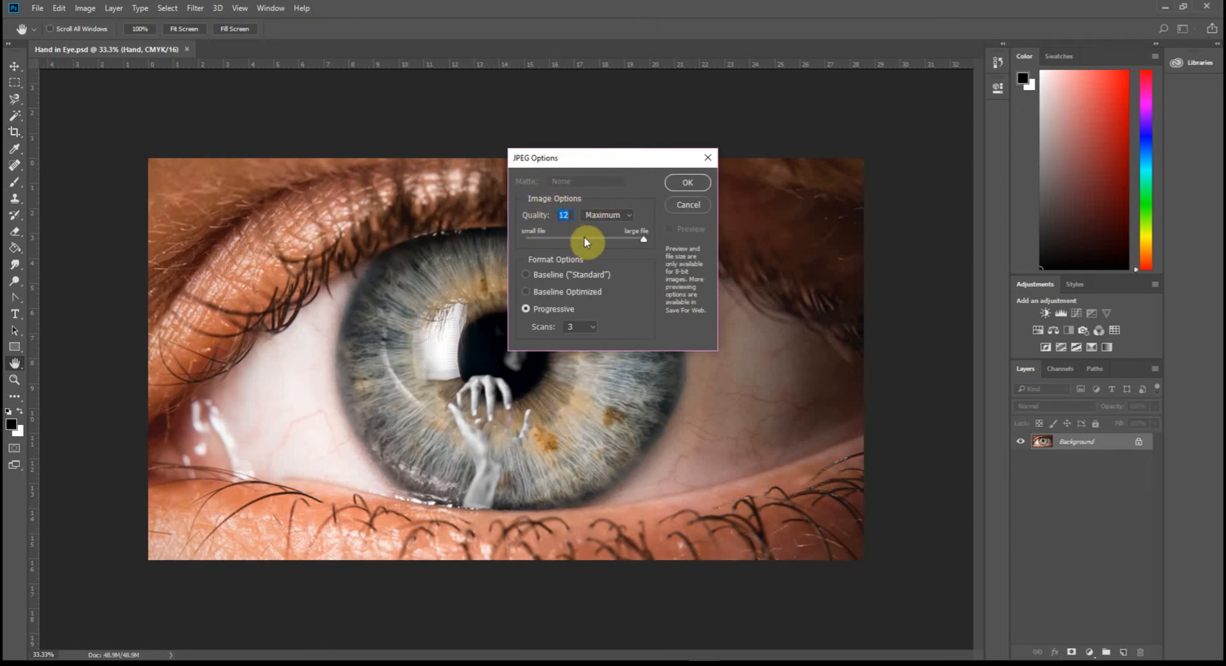
Try a JPEG quality of 5 (Medium) and set it back to 12 (Maximum)
{"action": "mouse_move", "coordinate": [644, 239]}
{"action": "left_mouse_down"}
{"action": "mouse_move", "coordinate": [525, 248]}
{"action": "mouse_move", "coordinate": [652, 239]}
{"action": "left_mouse_up"}
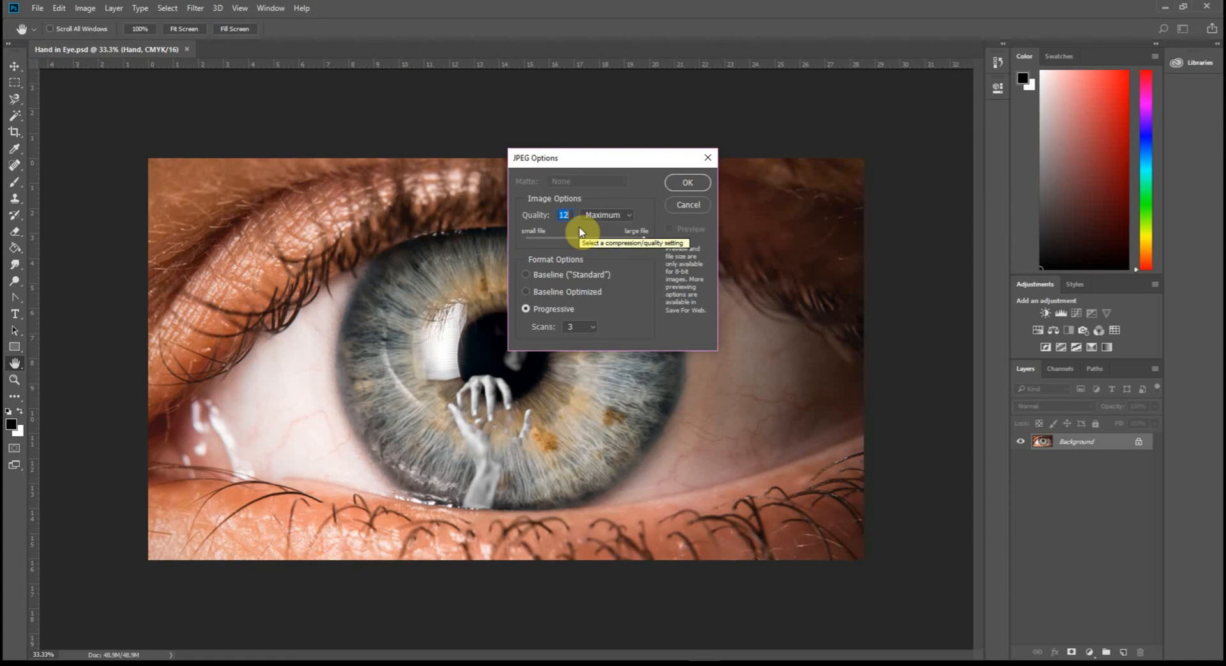
{"action": "left_click_drag", "start_coordinate": [643, 240], "coordinate": [581, 241]}
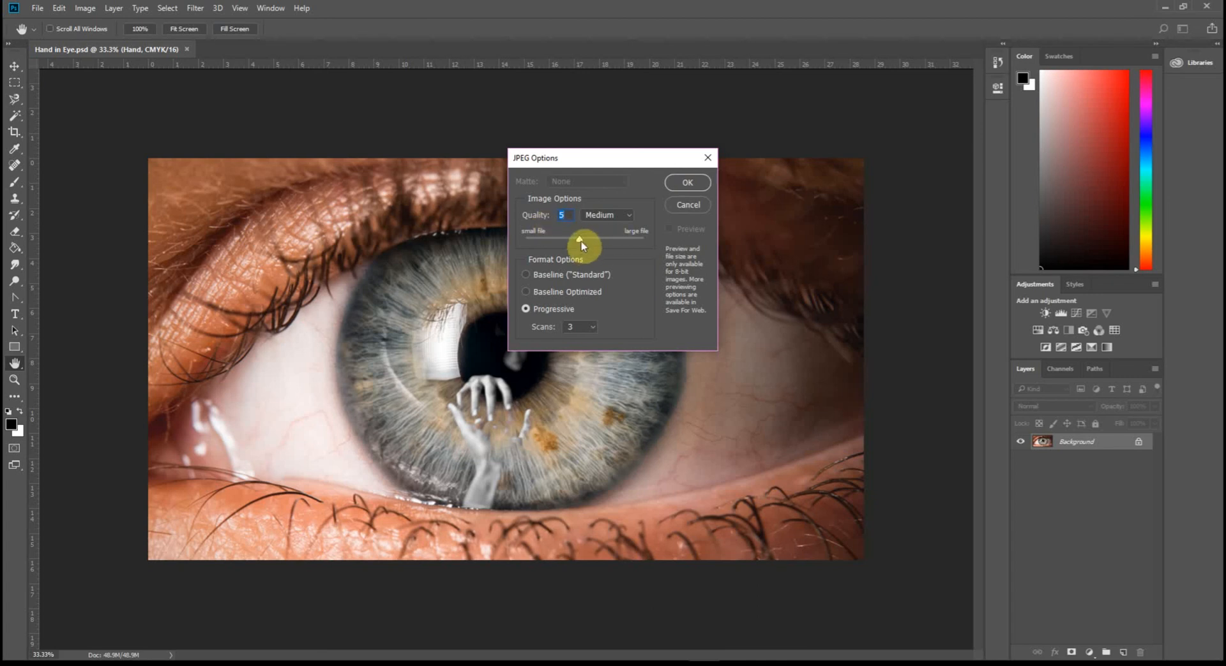
{"action": "left_click_drag", "start_coordinate": [581, 242], "coordinate": [666, 240]}
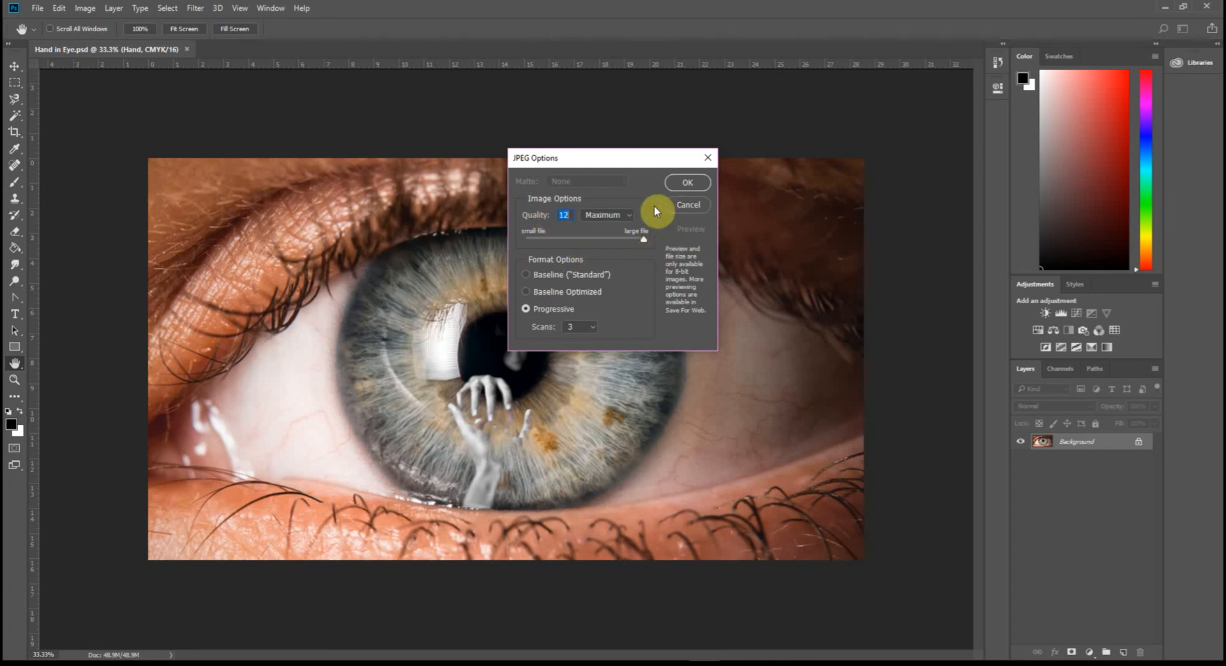